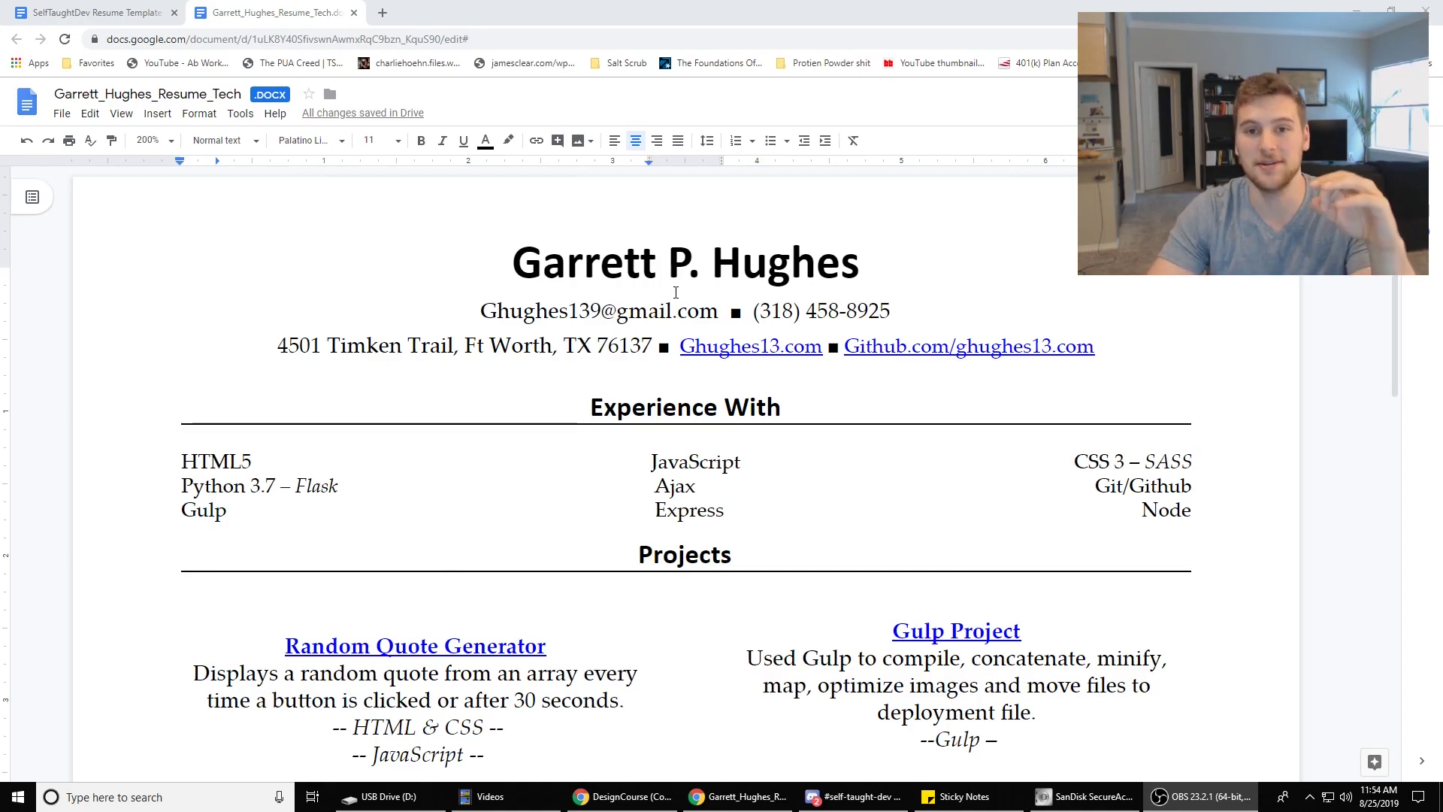
- Check the resume's name heading, then look over the blank resume template document
scroll(854, 369, "down", 13)
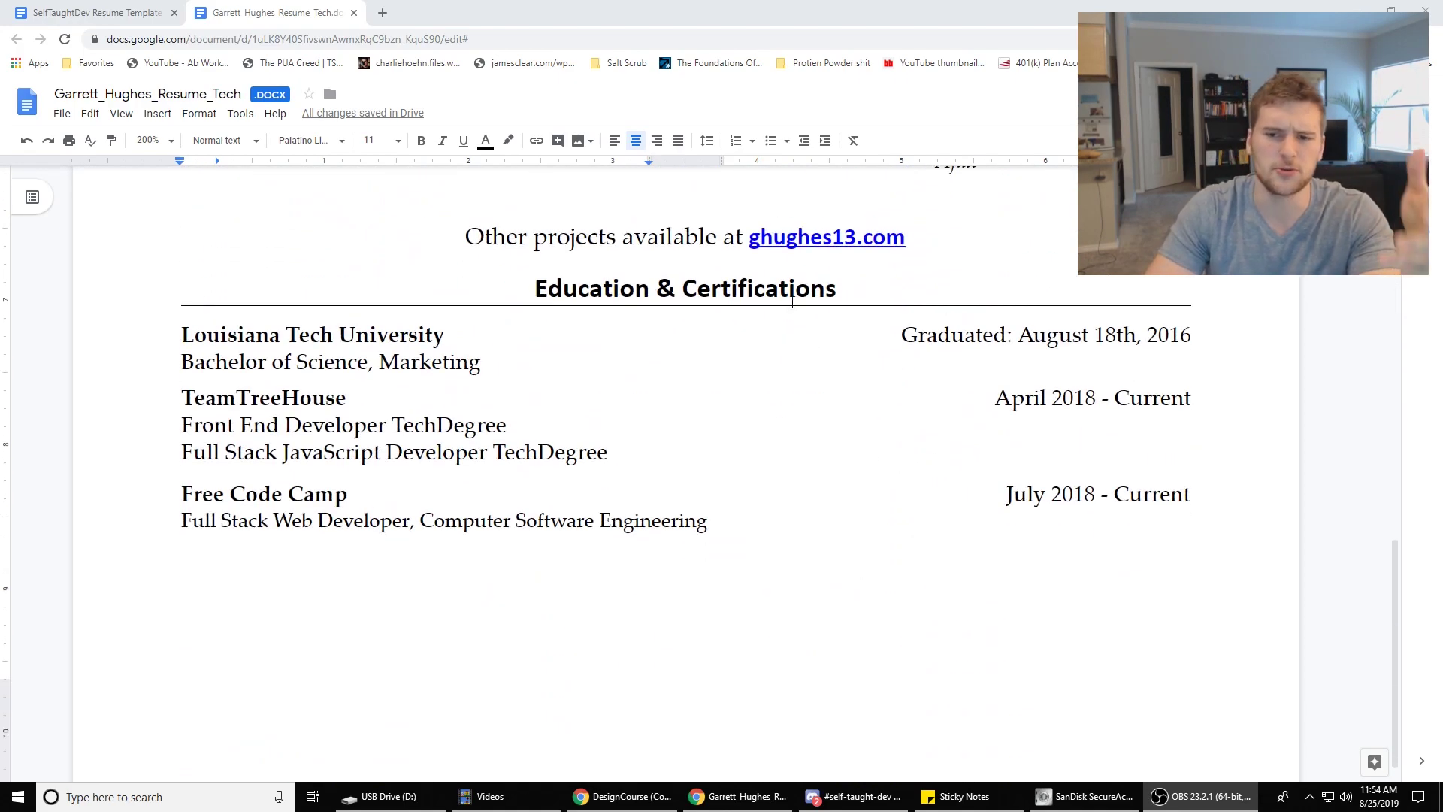
scroll(790, 299, "up", 13)
left_click(919, 265)
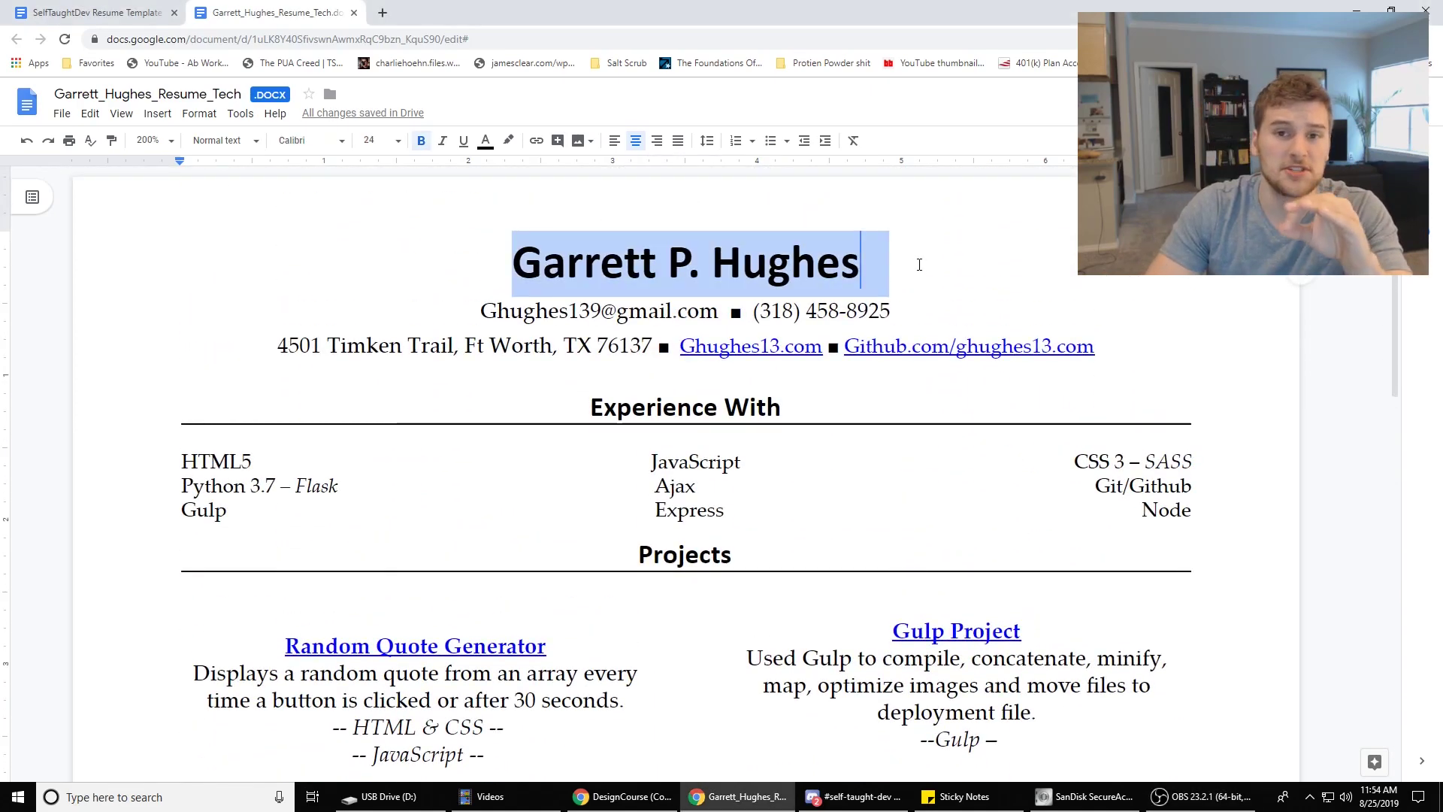
left_click(151, 12)
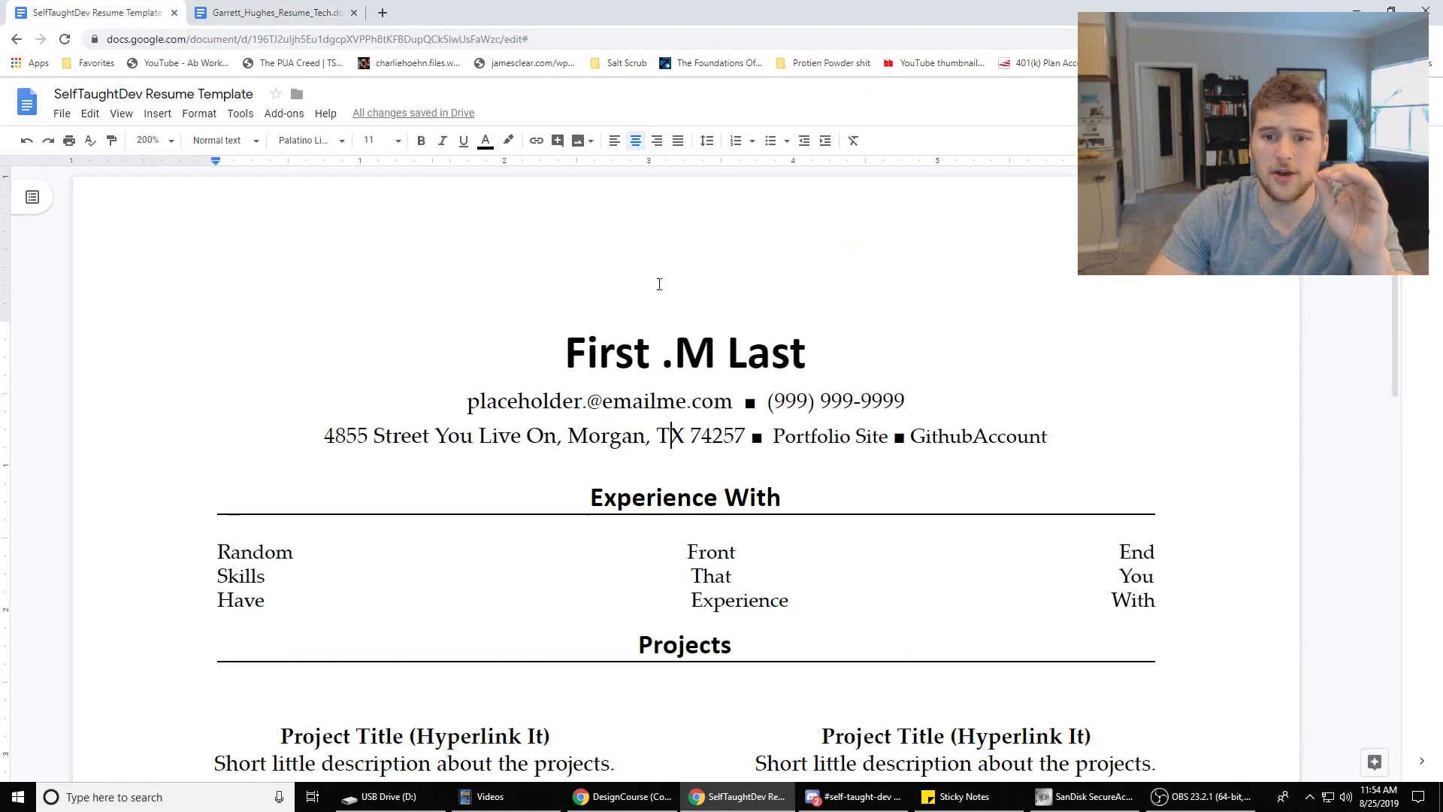
scroll(644, 283, "down", 5)
scroll(760, 244, "down", 5)
scroll(779, 364, "up", 10)
left_click_drag(621, 336, 806, 353)
left_click_drag(519, 400, 590, 436)
scroll(594, 421, "down", 3)
- Back in the finished resume, select parts of the name heading, including the middle initial
left_click(278, 12)
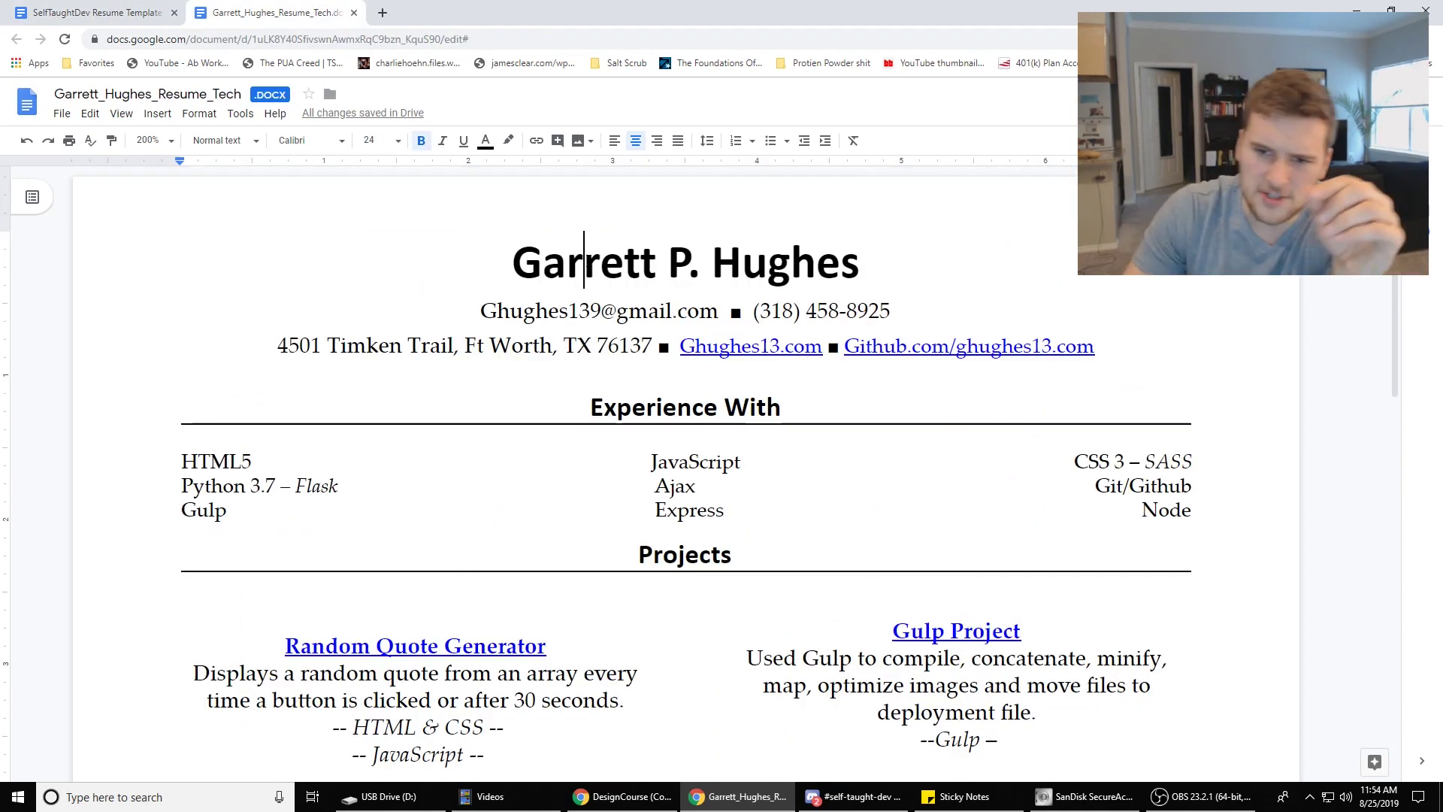
left_click_drag(582, 263, 841, 263)
left_click(713, 259)
left_click_drag(553, 257, 871, 284)
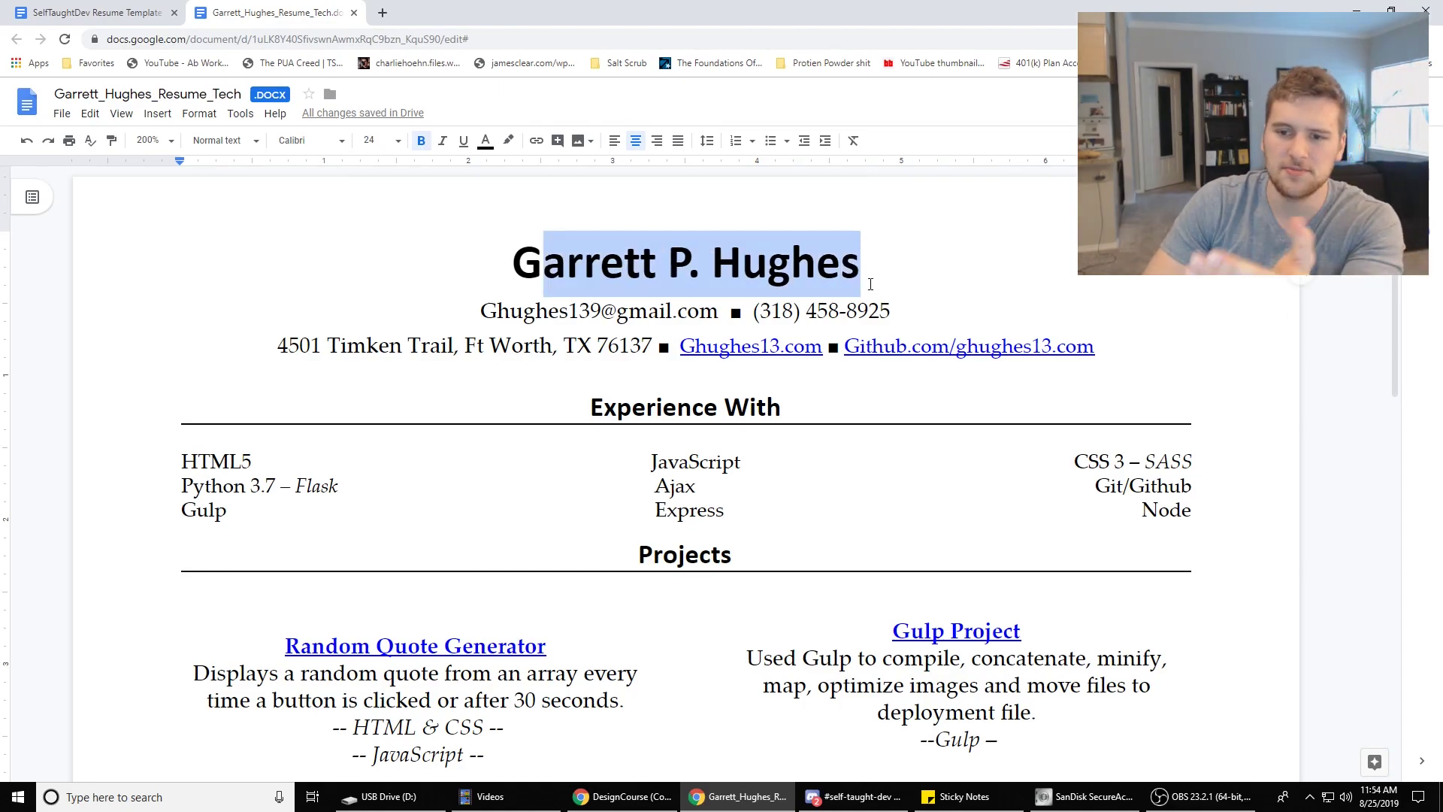
left_click(681, 259)
left_click_drag(640, 259, 670, 263)
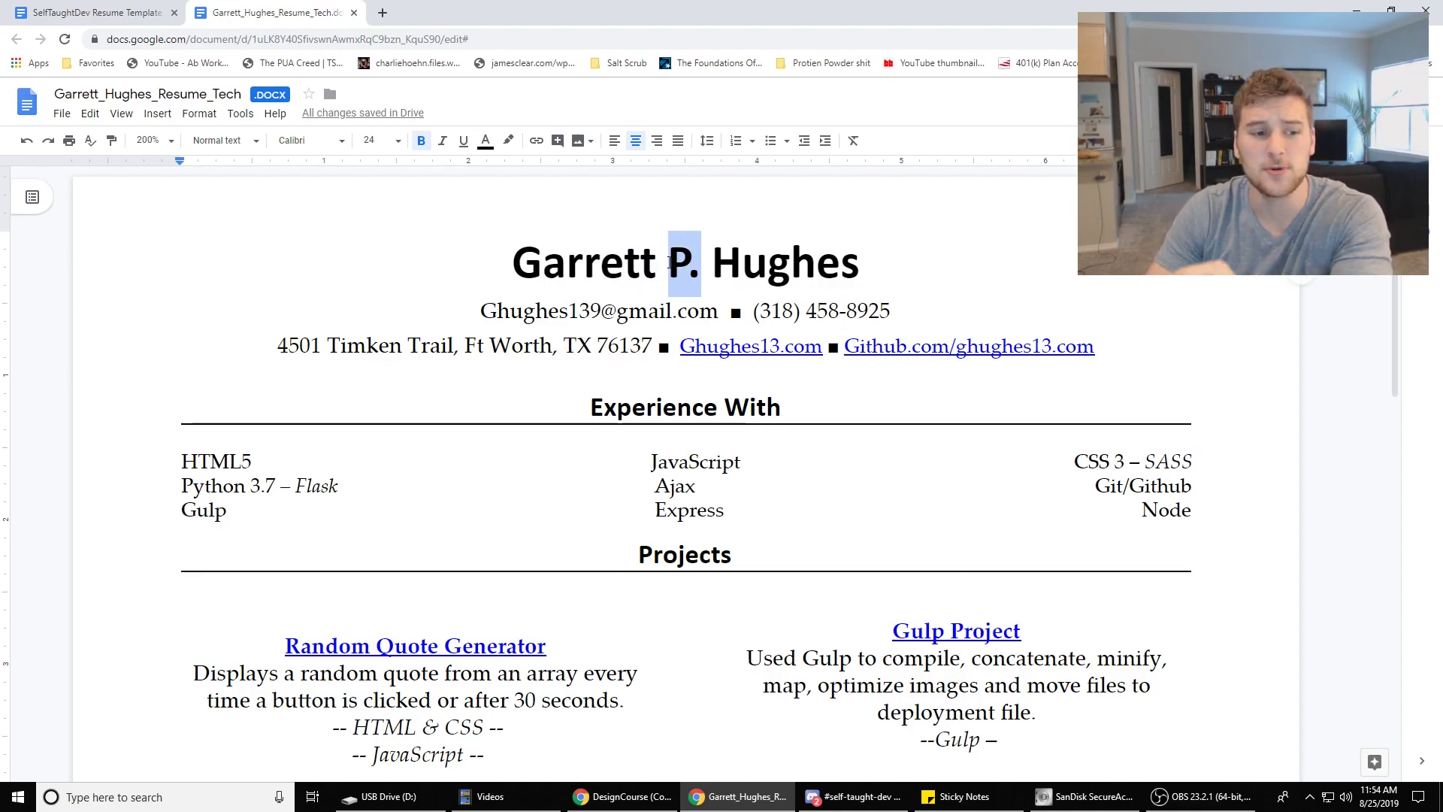
left_click(670, 262)
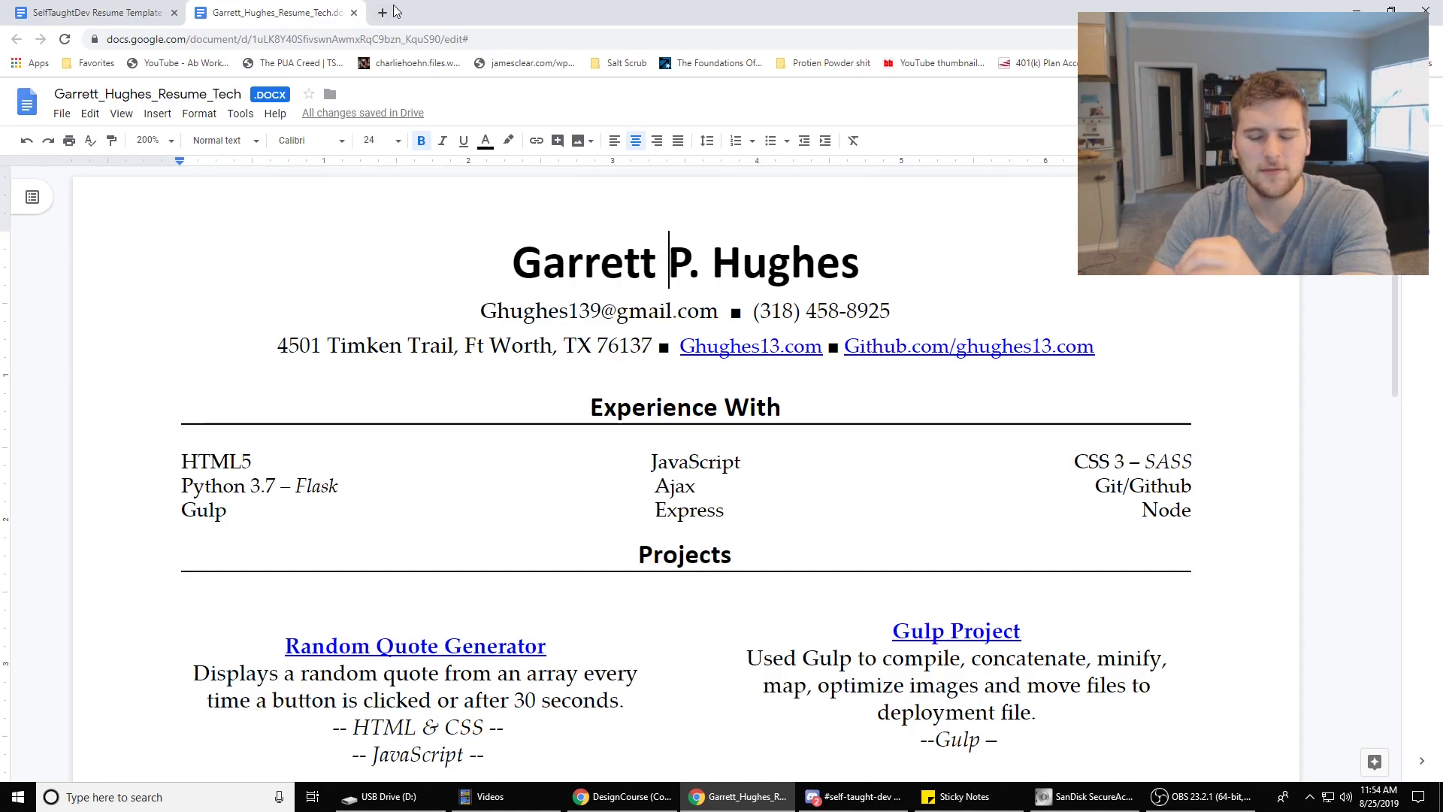
left_click_drag(624, 264, 791, 263)
left_click(769, 260)
- Highlight the e-mail, phone and postal address lines in the resume header
left_click_drag(481, 310, 912, 301)
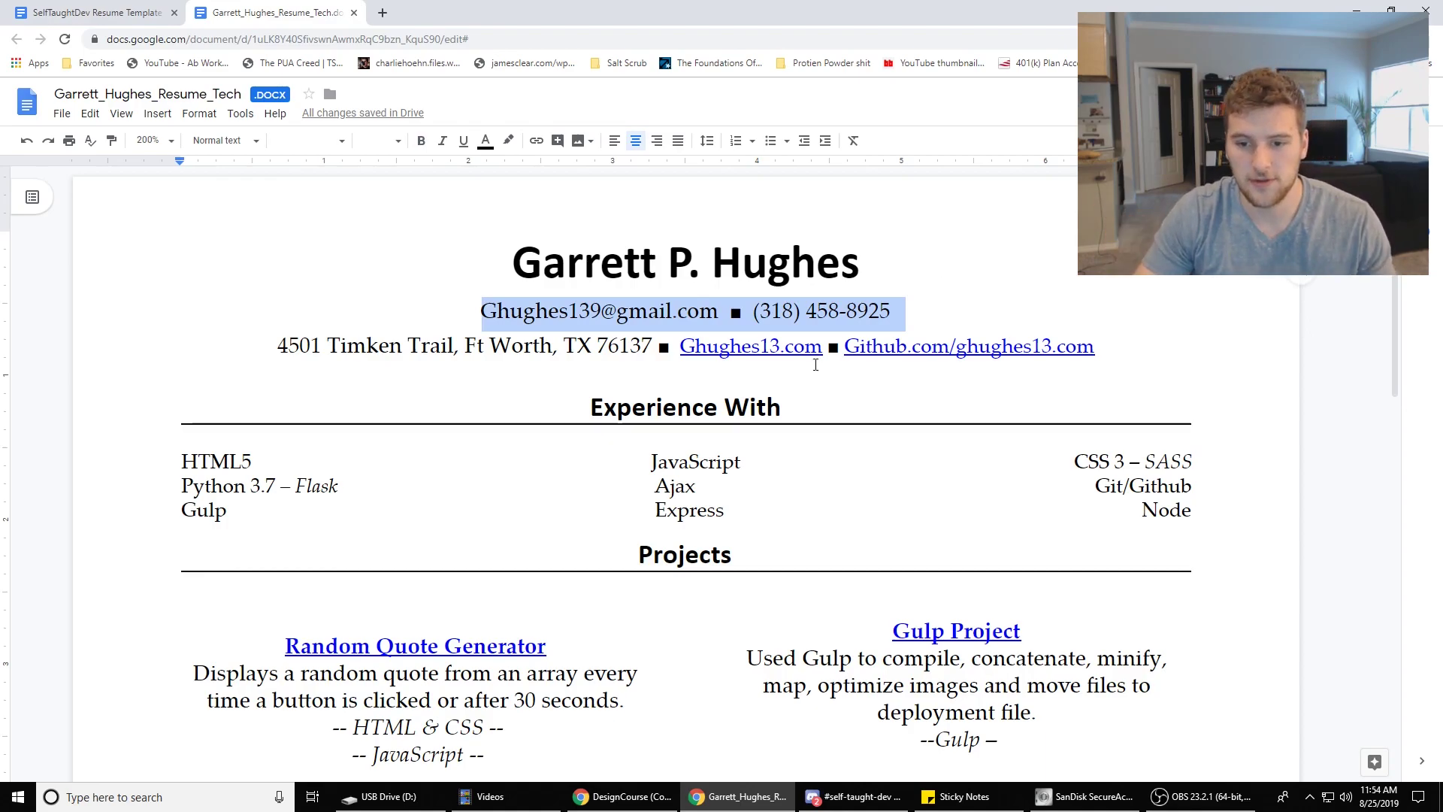
left_click_drag(481, 310, 895, 311)
left_click(885, 310)
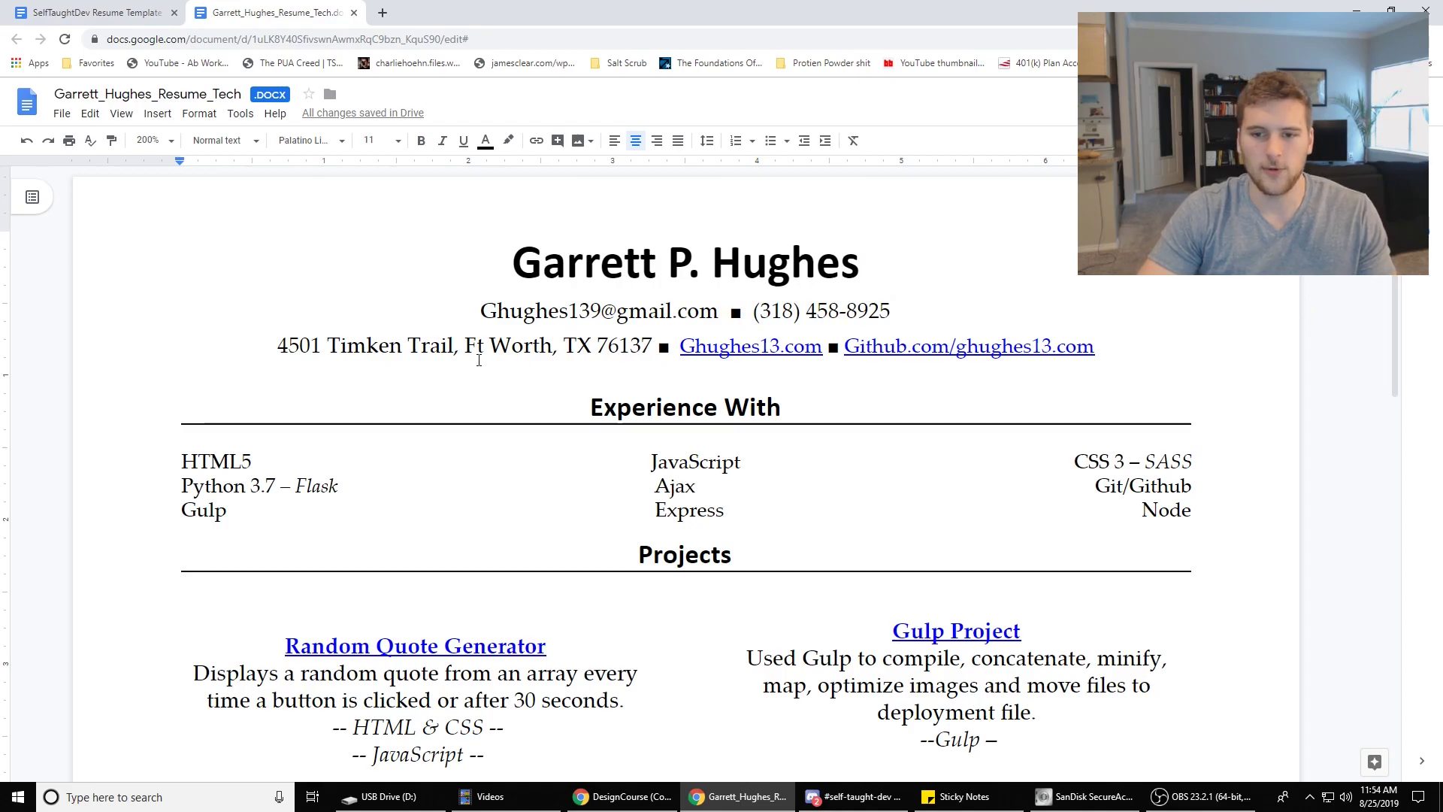
left_click_drag(274, 353, 656, 342)
left_click(645, 342)
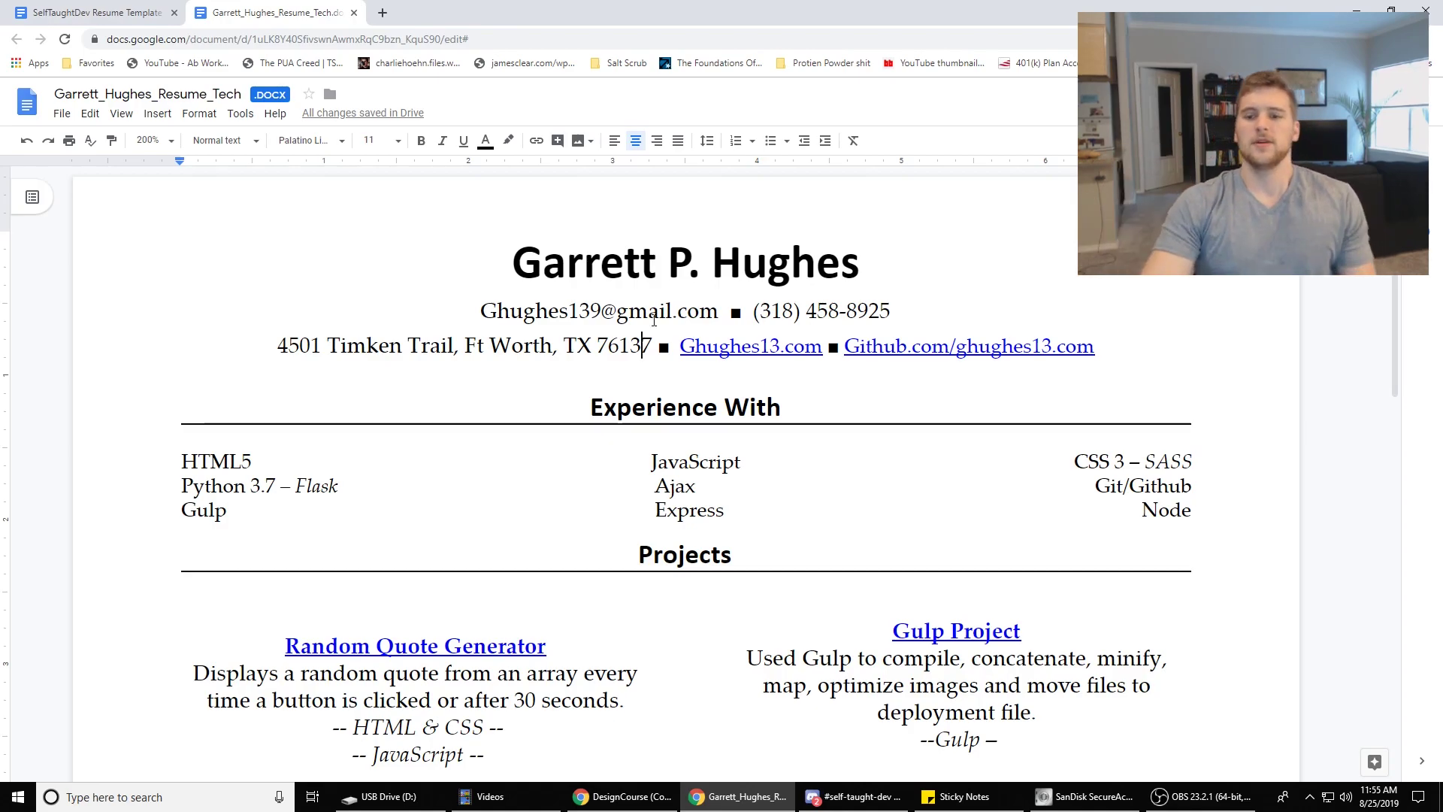
- Open the portfolio website link in a new tab, browse it, and return to the resume
left_click(677, 345)
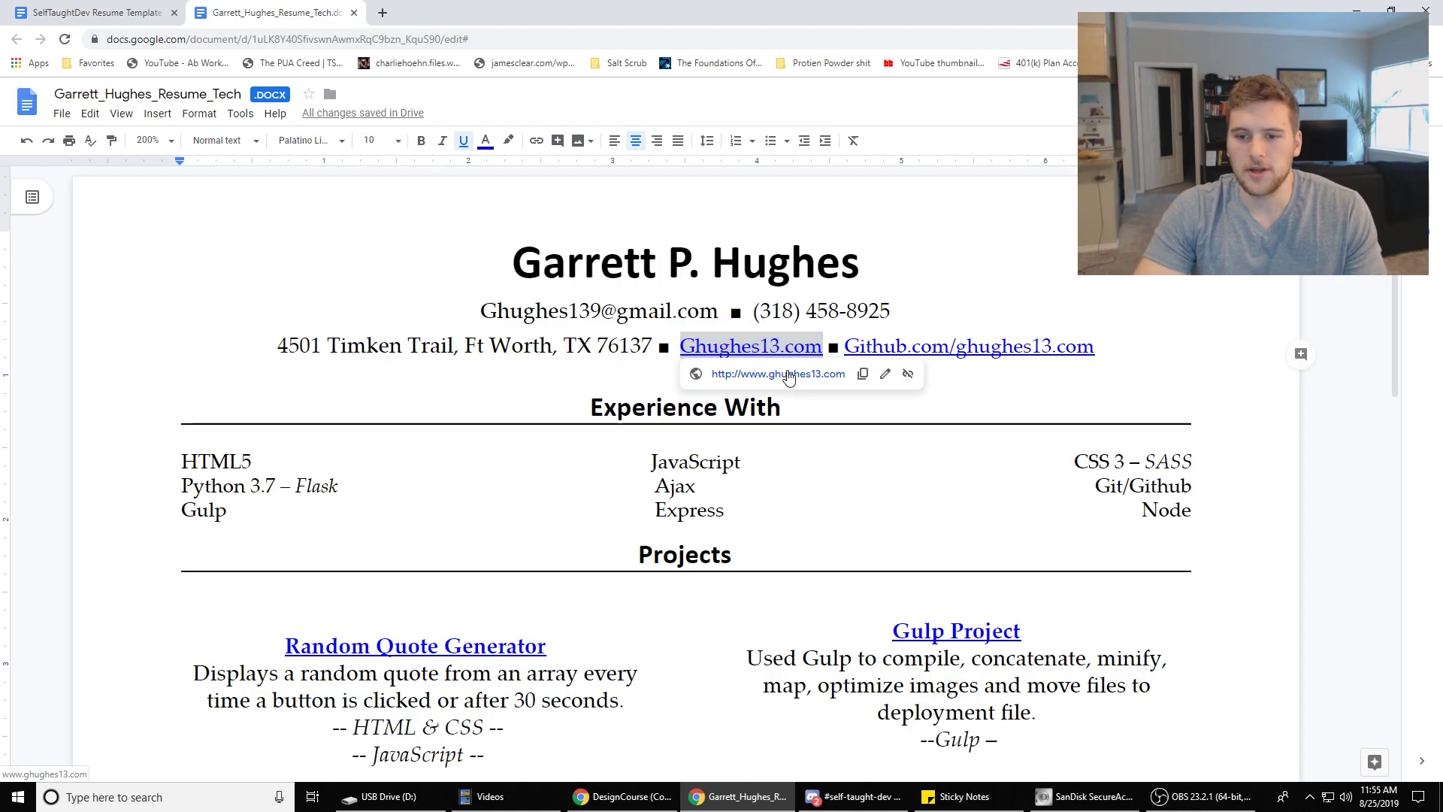
left_click(778, 373)
left_click(505, 7)
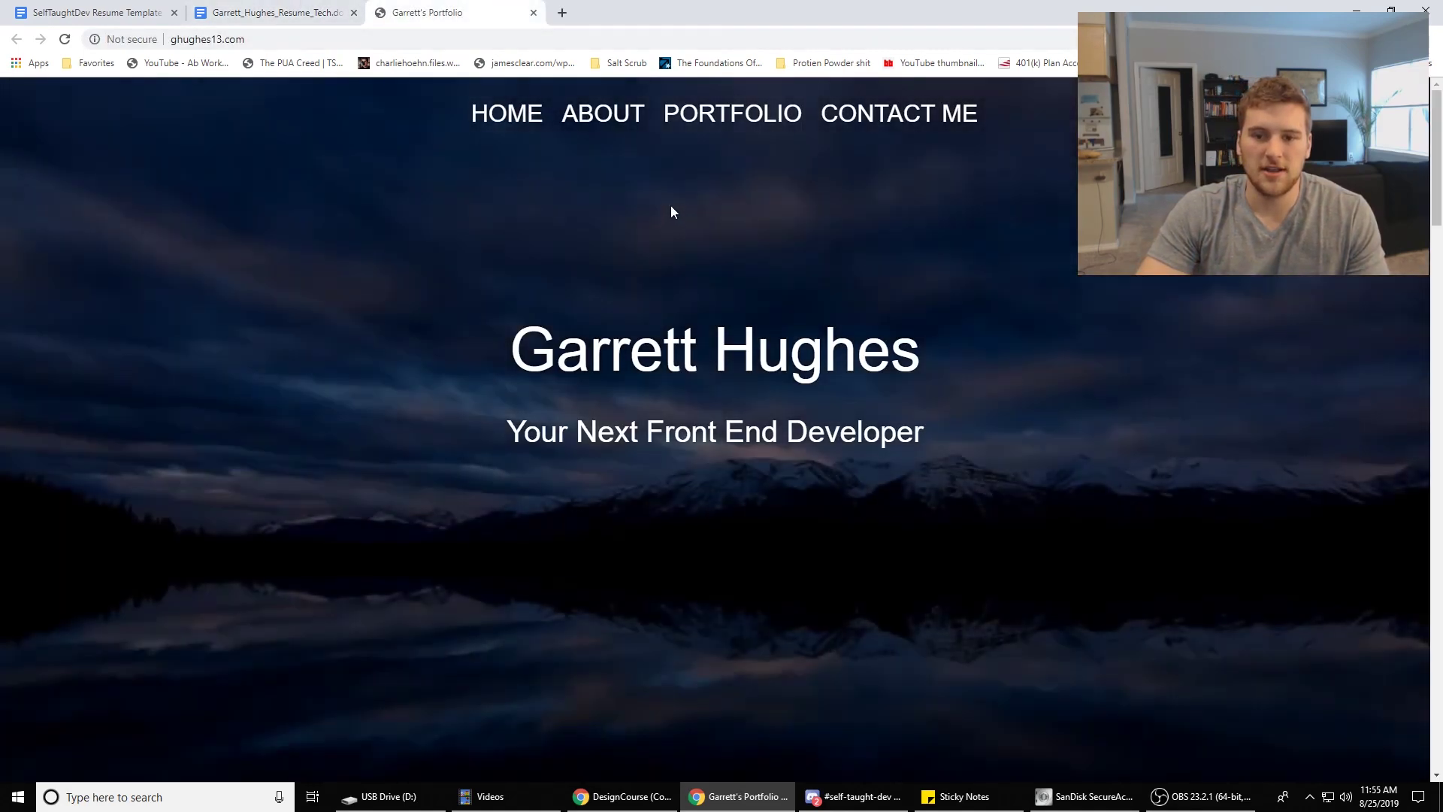
scroll(651, 323, "down", 5)
scroll(651, 323, "down", 15)
scroll(661, 317, "up", 20)
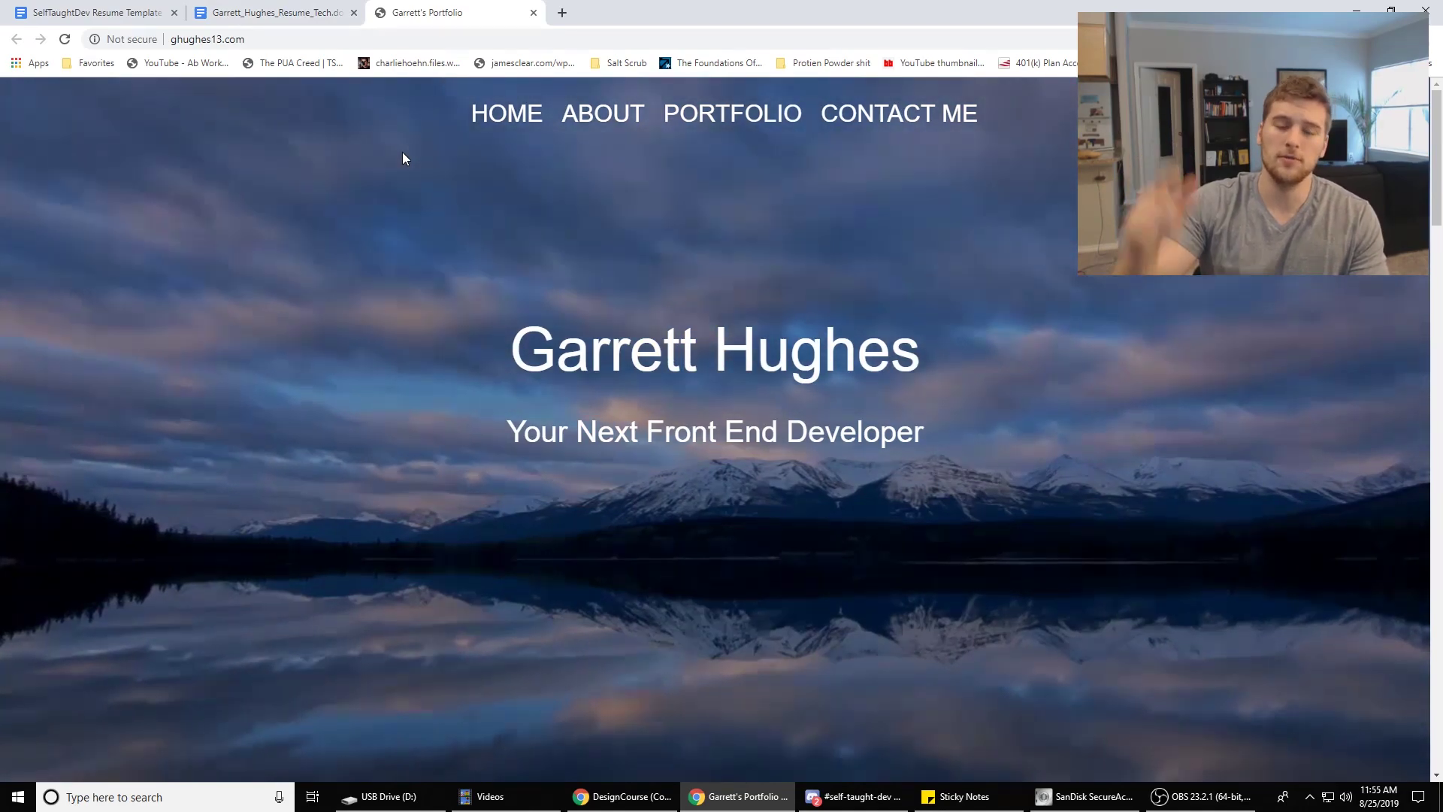
key("ctrl+shift+Tab")
left_click(966, 343)
- Open the GitHub profile link in a new tab and switch back to the resume
left_click(936, 376)
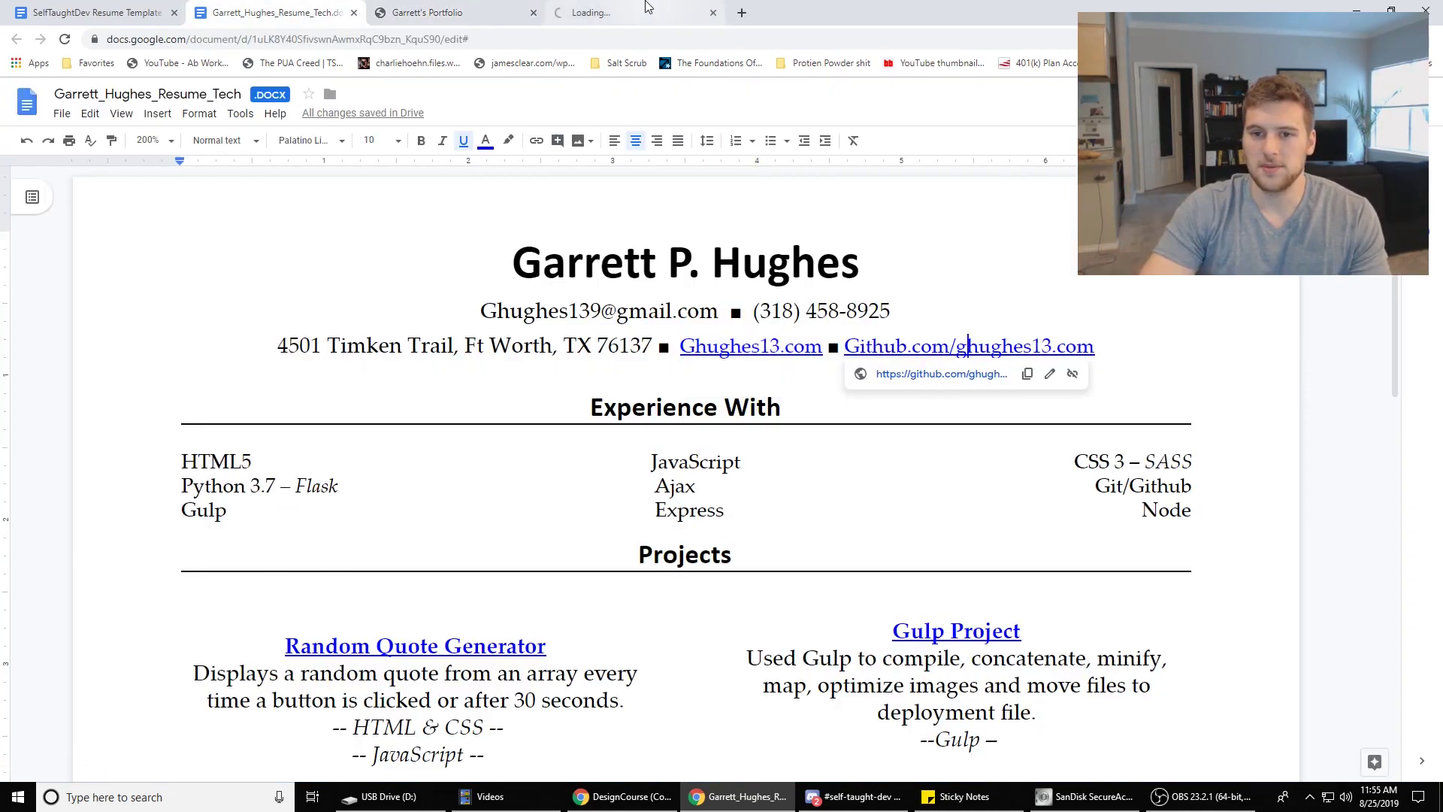
left_click(652, 9)
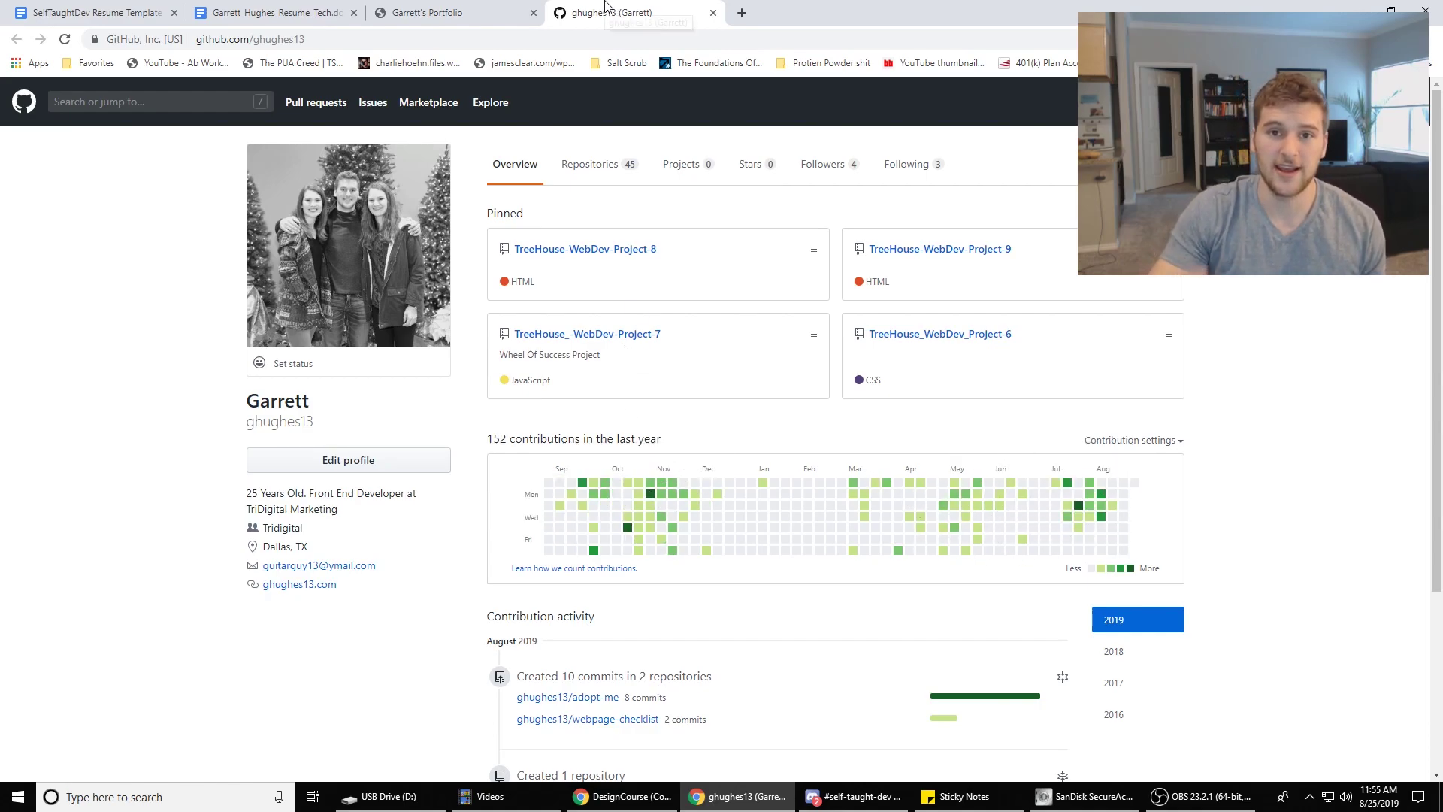
key("ctrl+shift+Tab")
key("ctrl+shift+Tab")
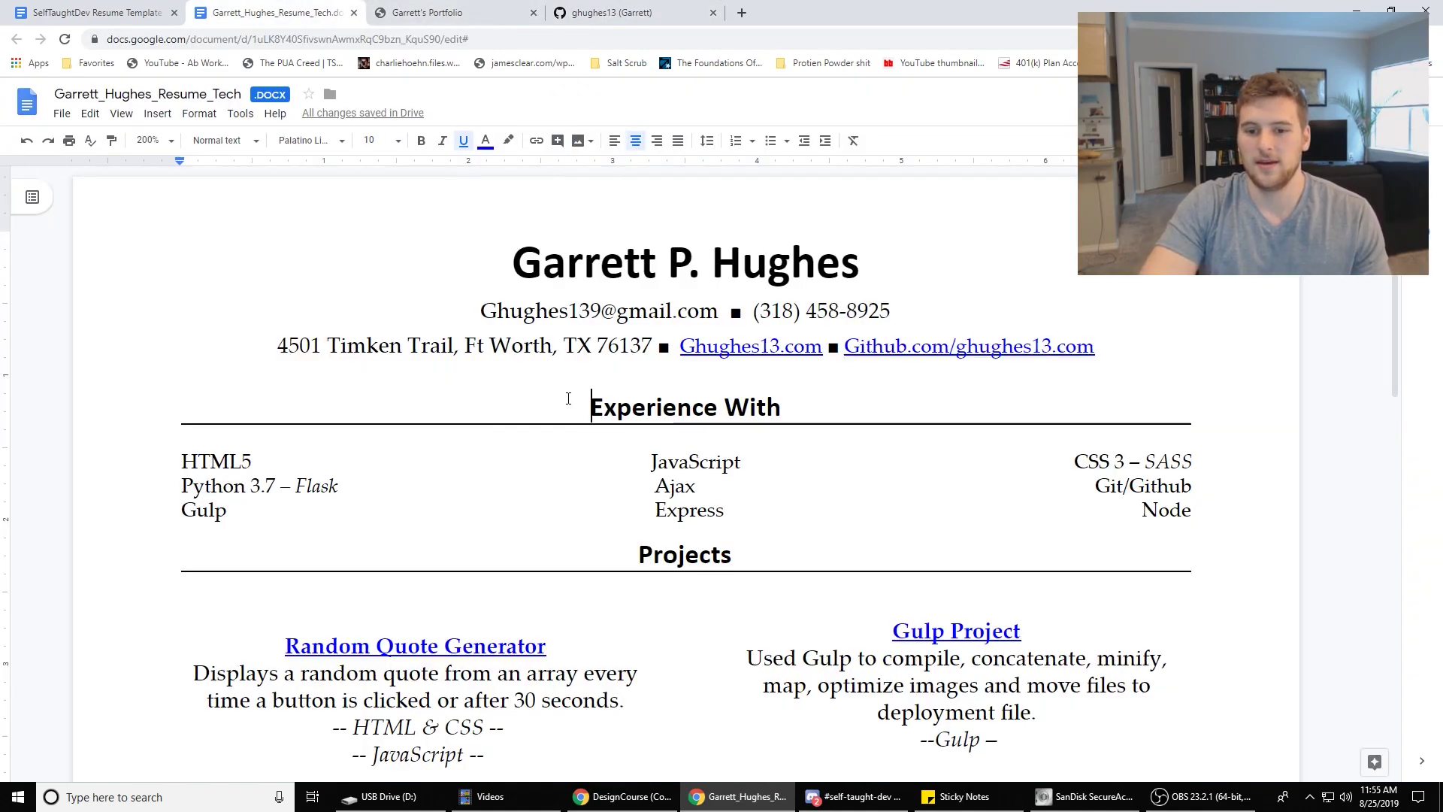
left_click_drag(569, 399, 1155, 536)
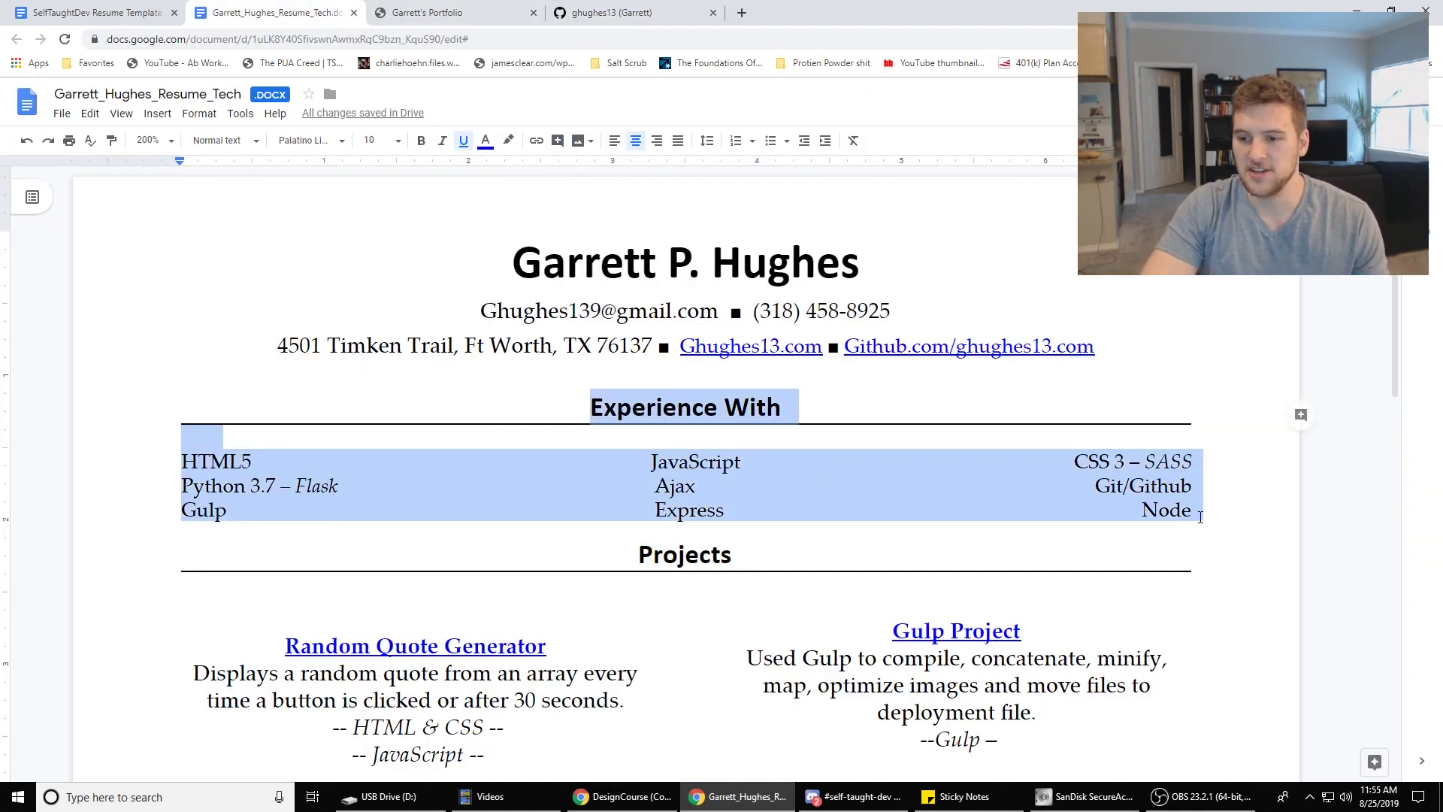
key("Right")
key("shift+End")
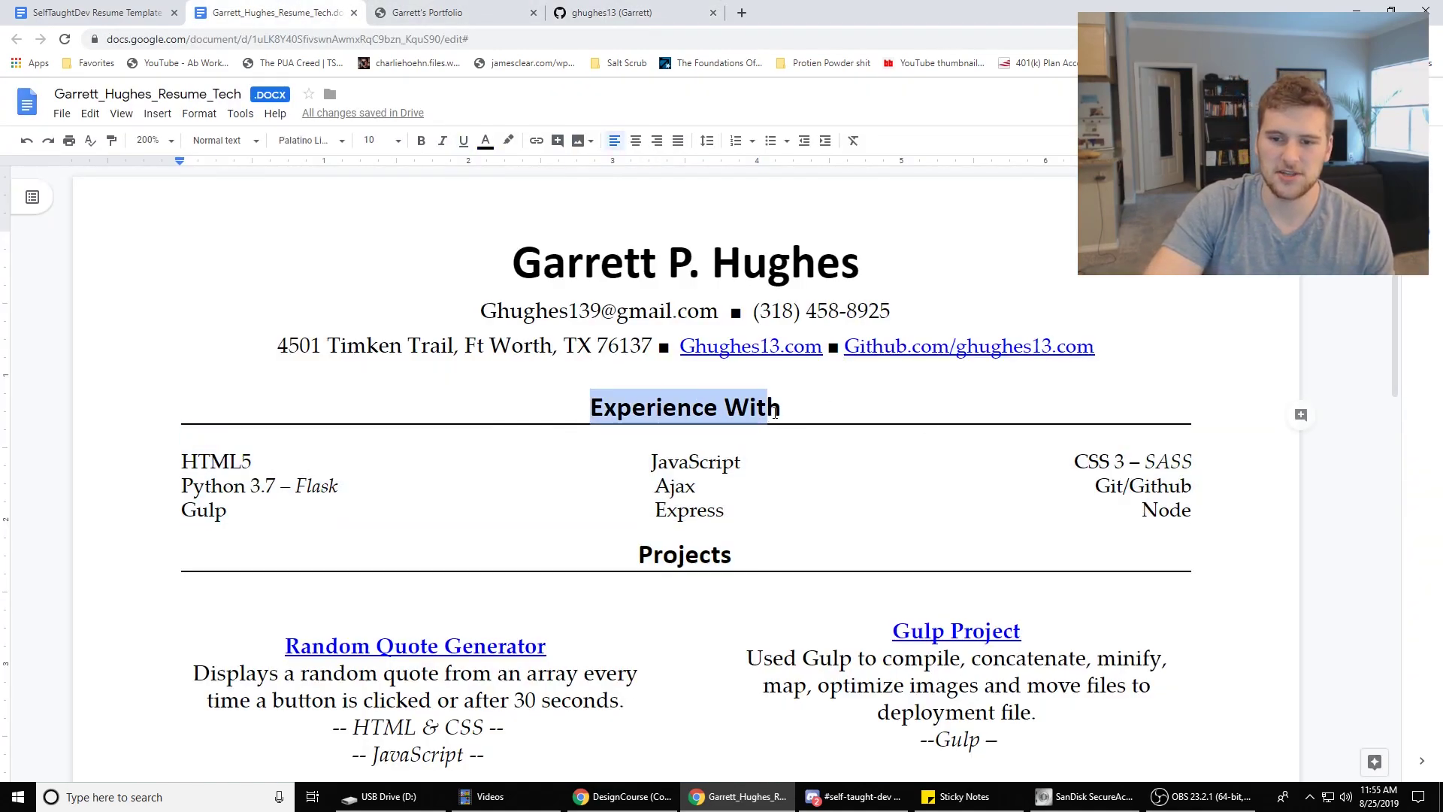
left_click_drag(593, 406, 782, 409)
left_click(1172, 512)
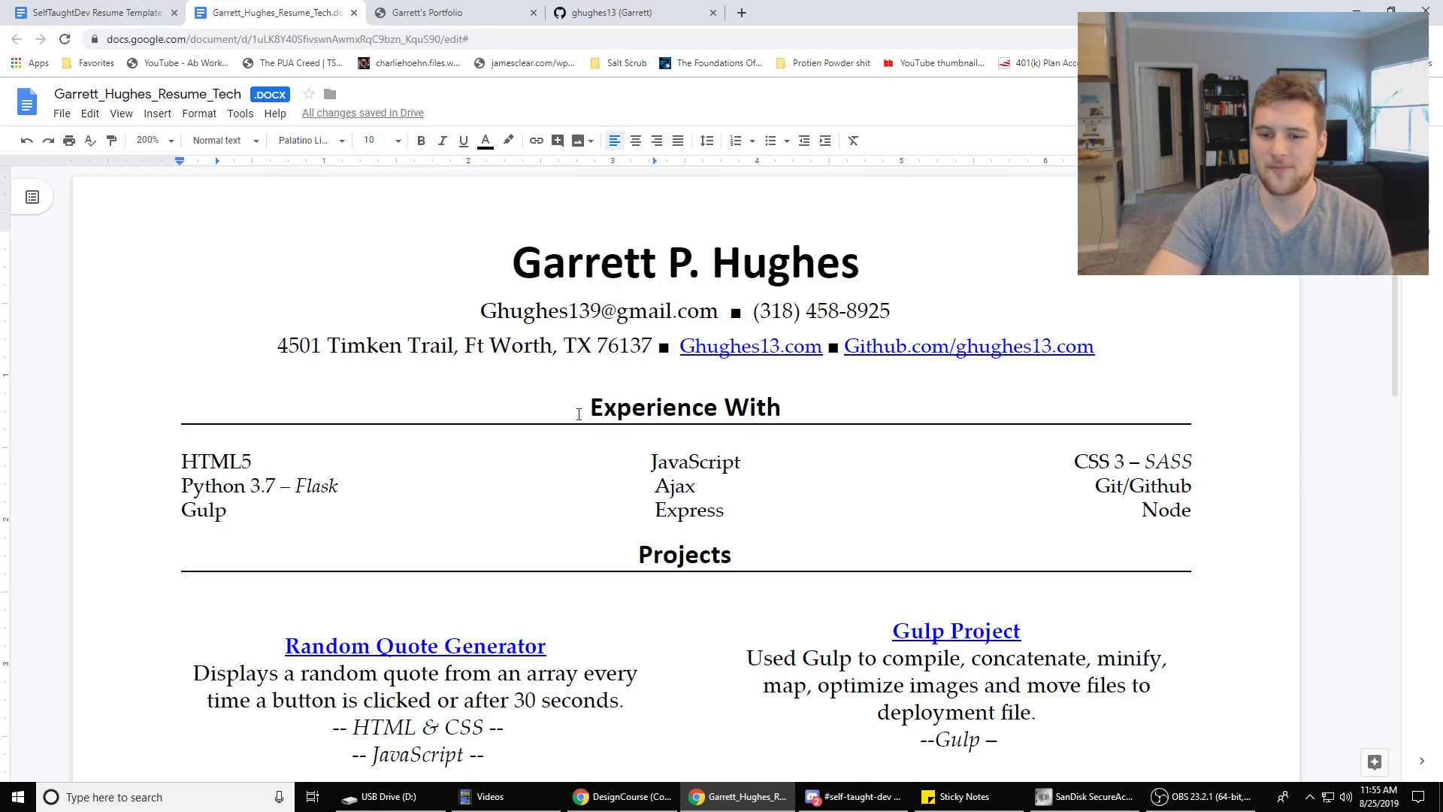
left_click_drag(589, 409, 692, 410)
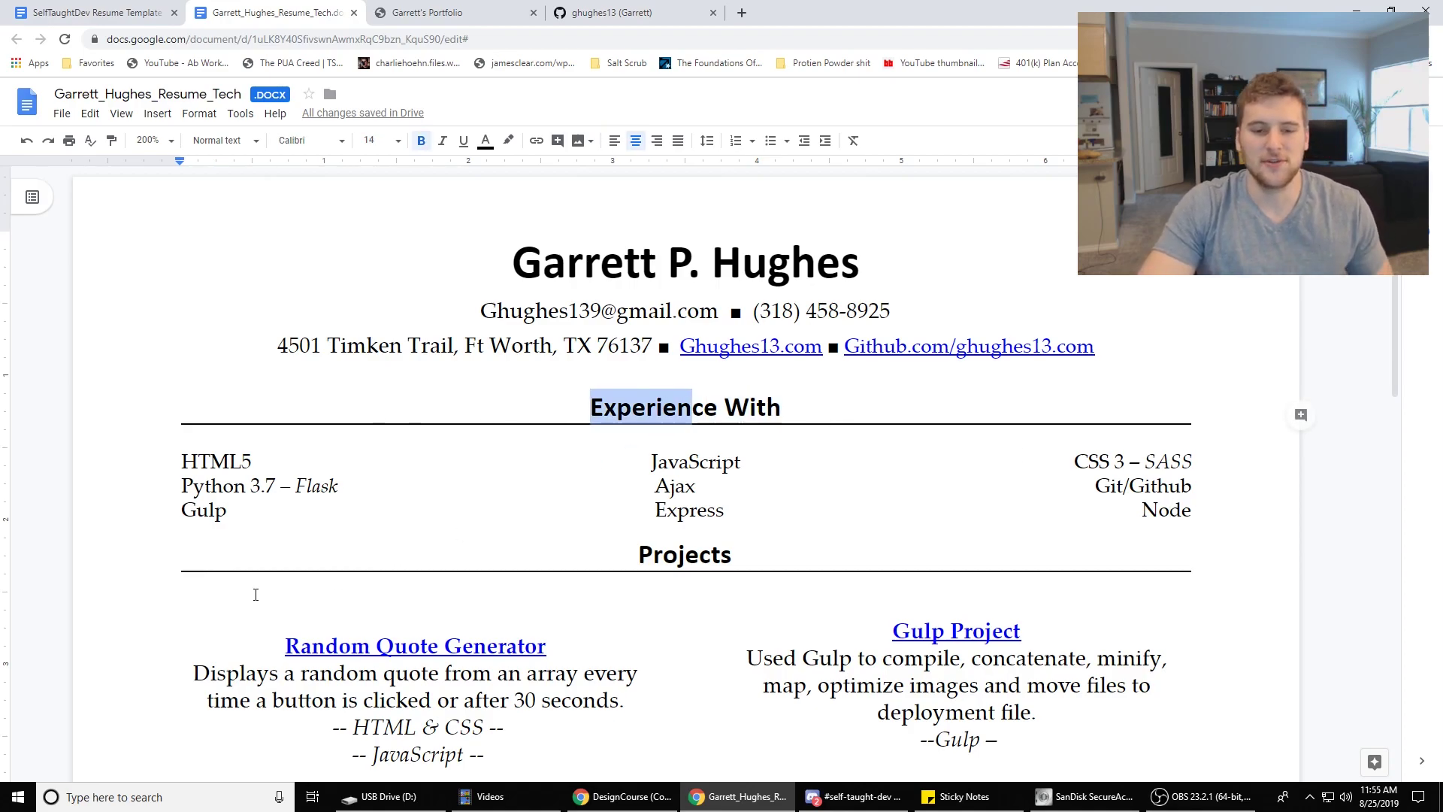
left_click(223, 439)
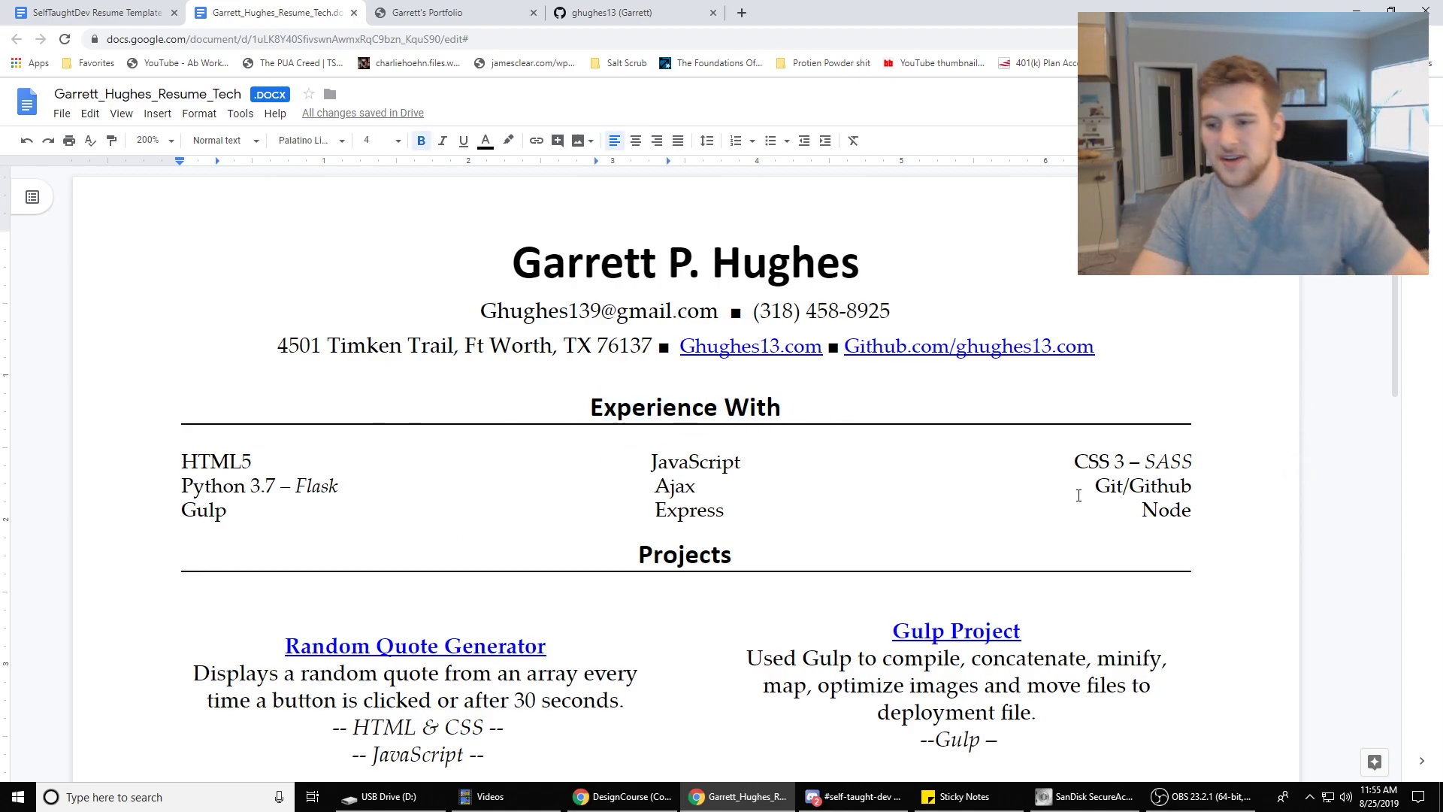
mouse_move(180, 485)
left_mouse_down()
mouse_move(740, 560)
mouse_move(1213, 515)
mouse_move(377, 429)
mouse_move(173, 461)
left_mouse_up()
left_click(1201, 513)
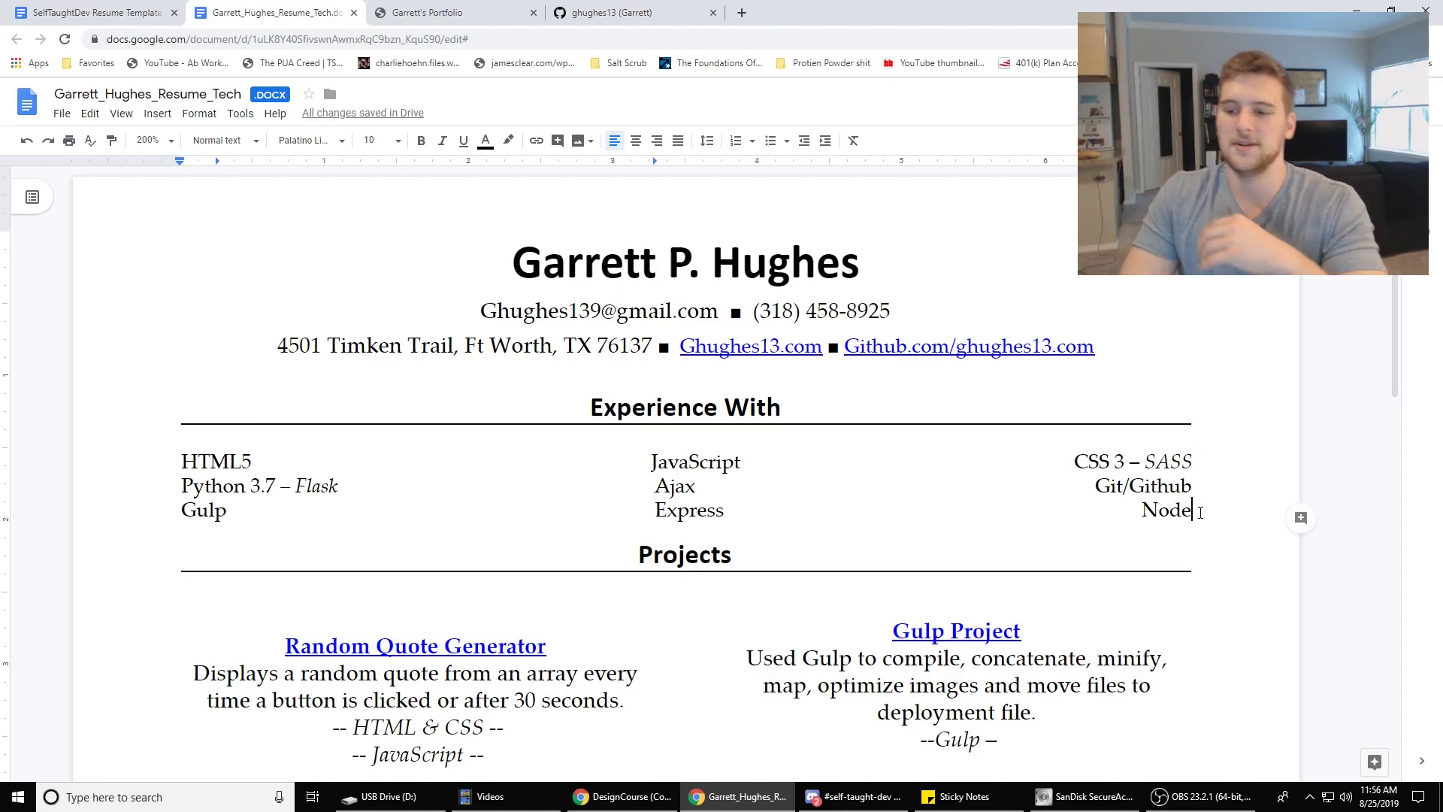
left_click_drag(1201, 513, 134, 469)
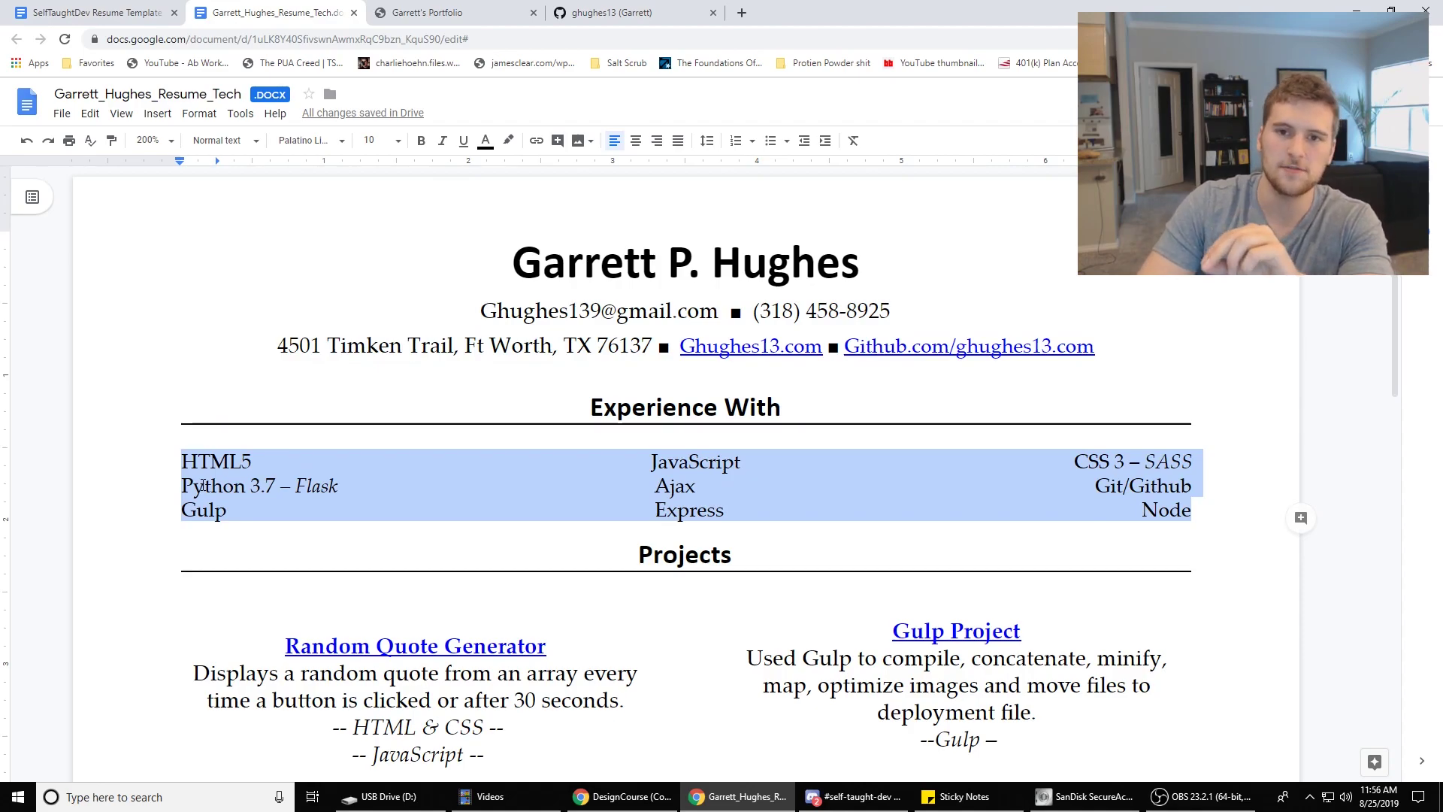
left_click(177, 444)
left_click_drag(178, 444, 1233, 507)
left_click(216, 461)
left_click_drag(1035, 526, 182, 462)
left_click(1195, 511)
left_click(183, 461)
left_click(632, 407)
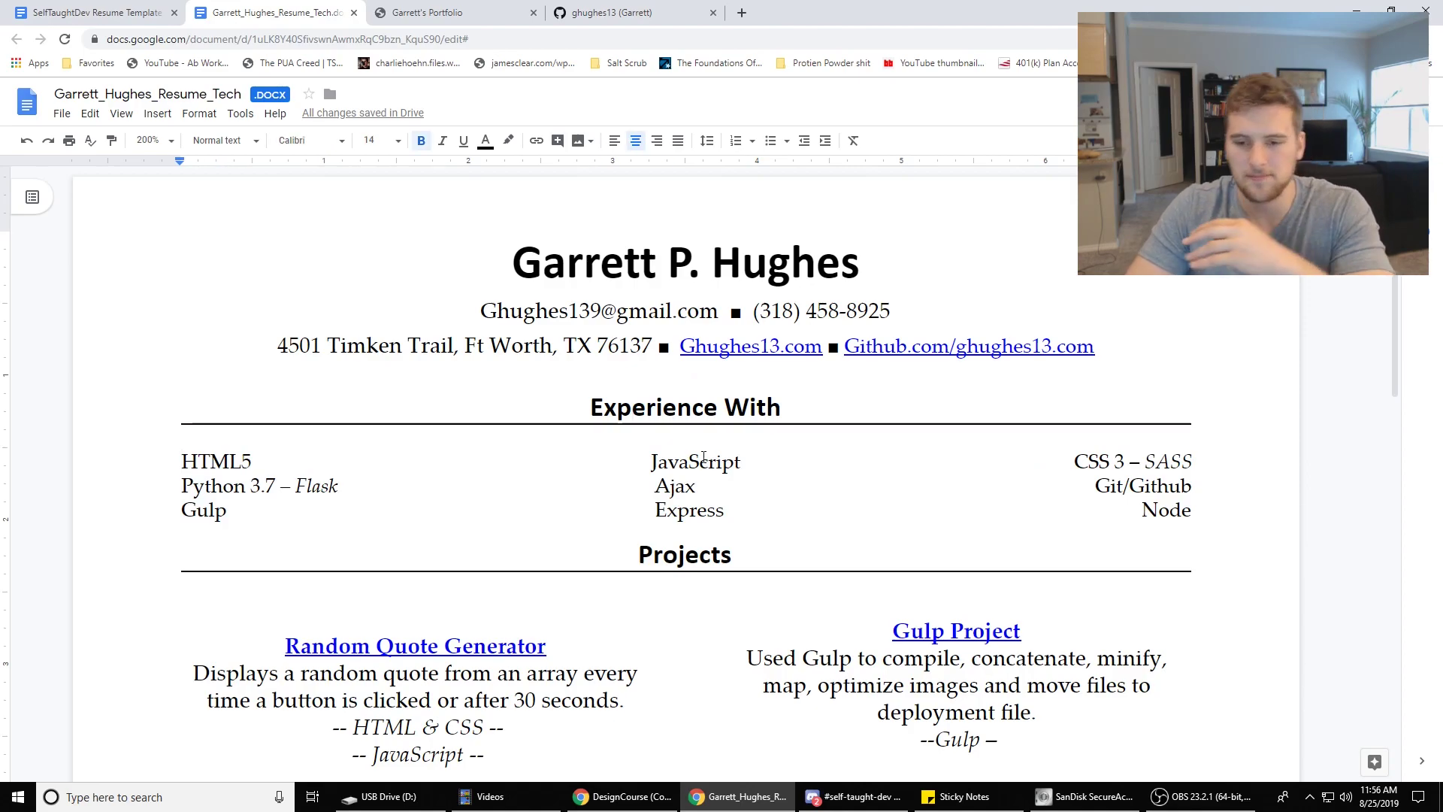
scroll(607, 362, "down", 3)
left_click_drag(608, 361, 735, 380)
left_click(686, 326)
- Select the Random Quote Generator project title and description below the Projects heading
double_click(686, 325)
left_click(734, 306)
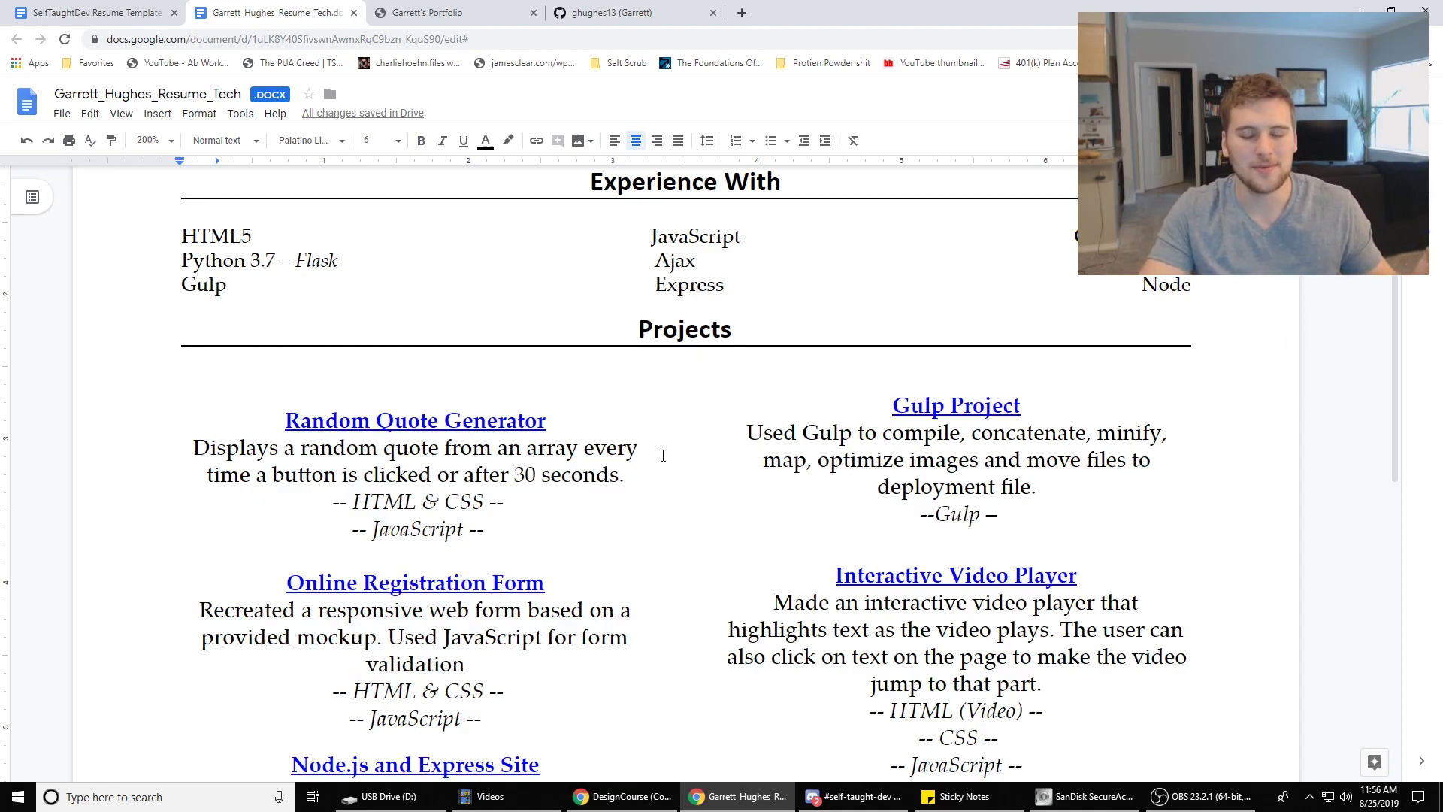
scroll(639, 414, "down", 10)
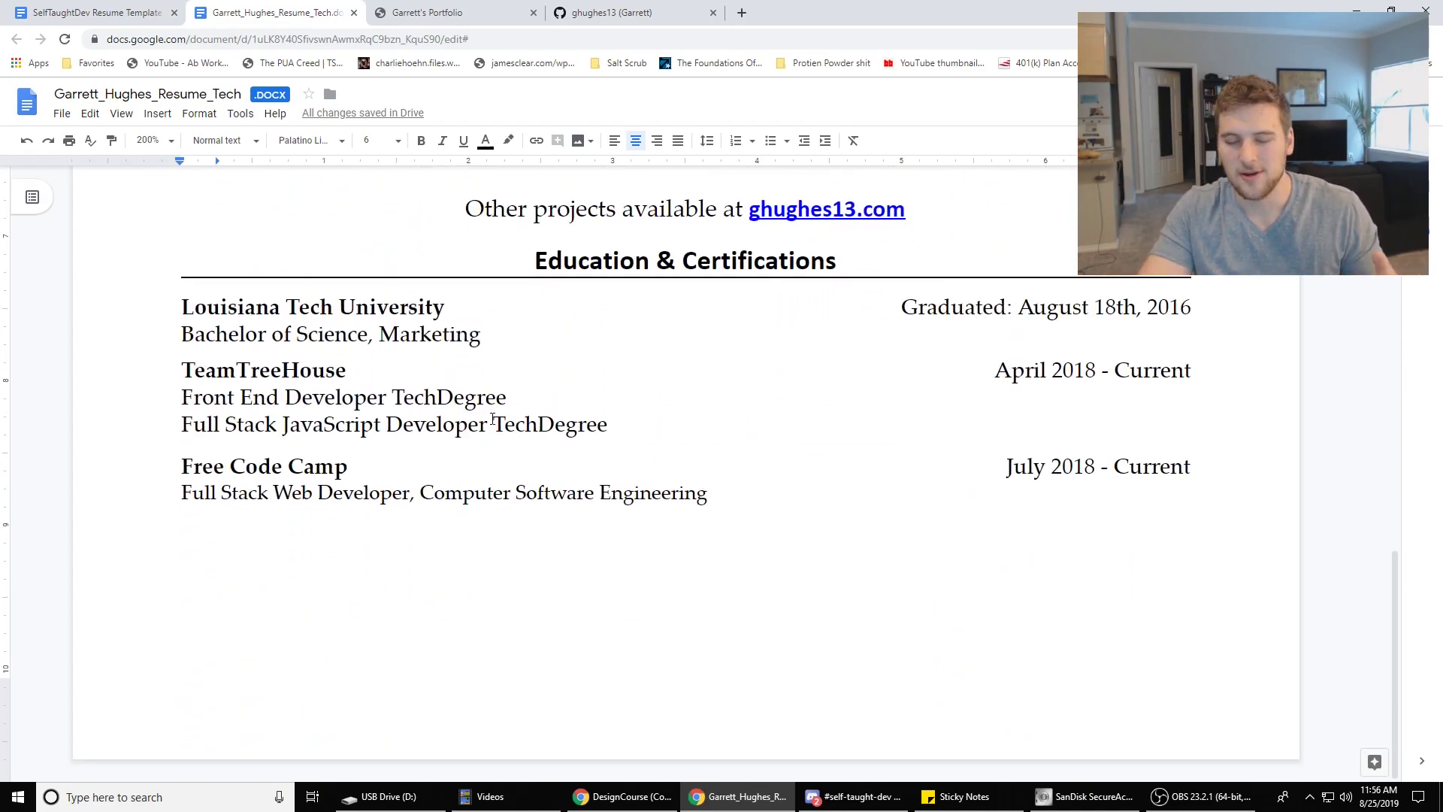
scroll(511, 451, "up", 10)
left_click(594, 475)
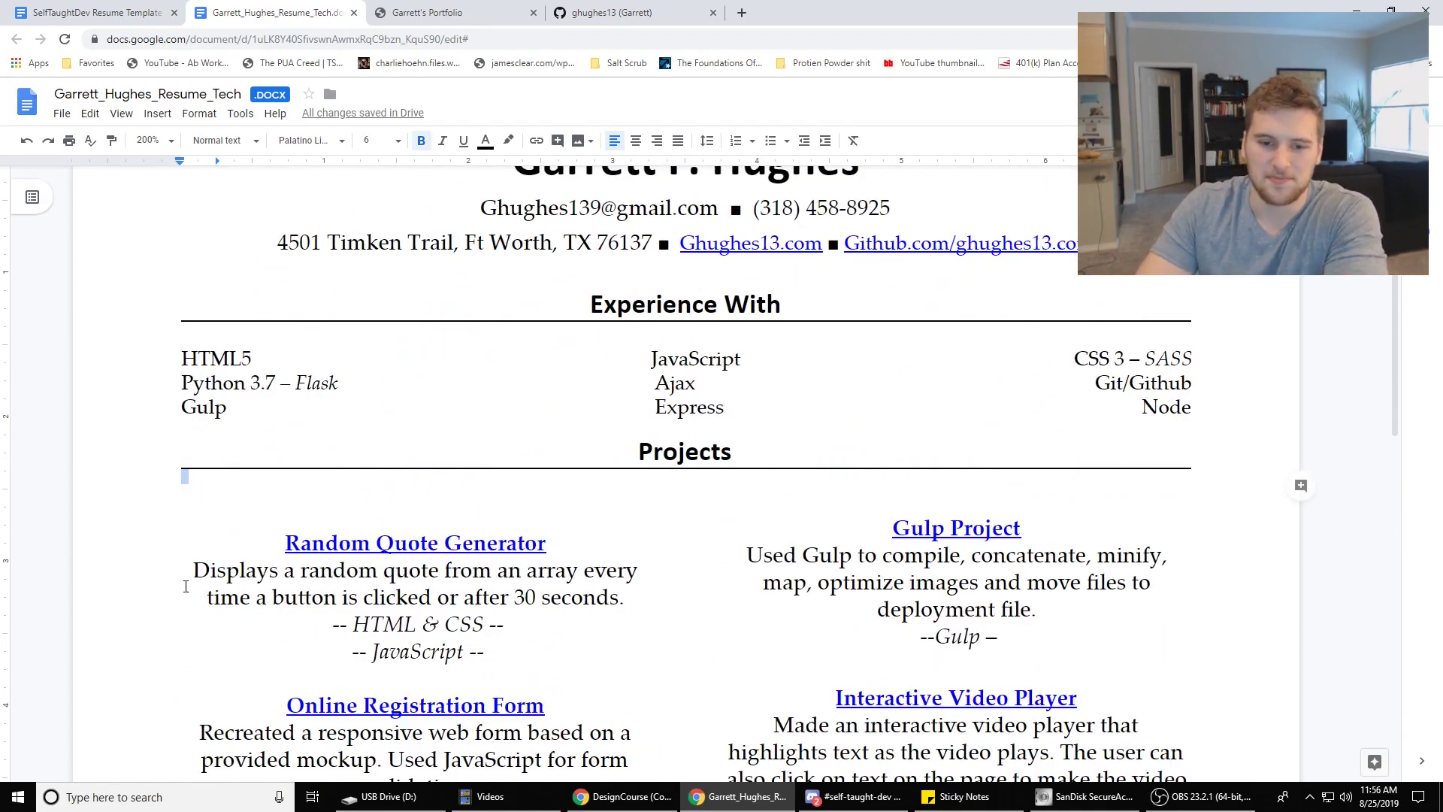
left_click_drag(293, 545, 560, 544)
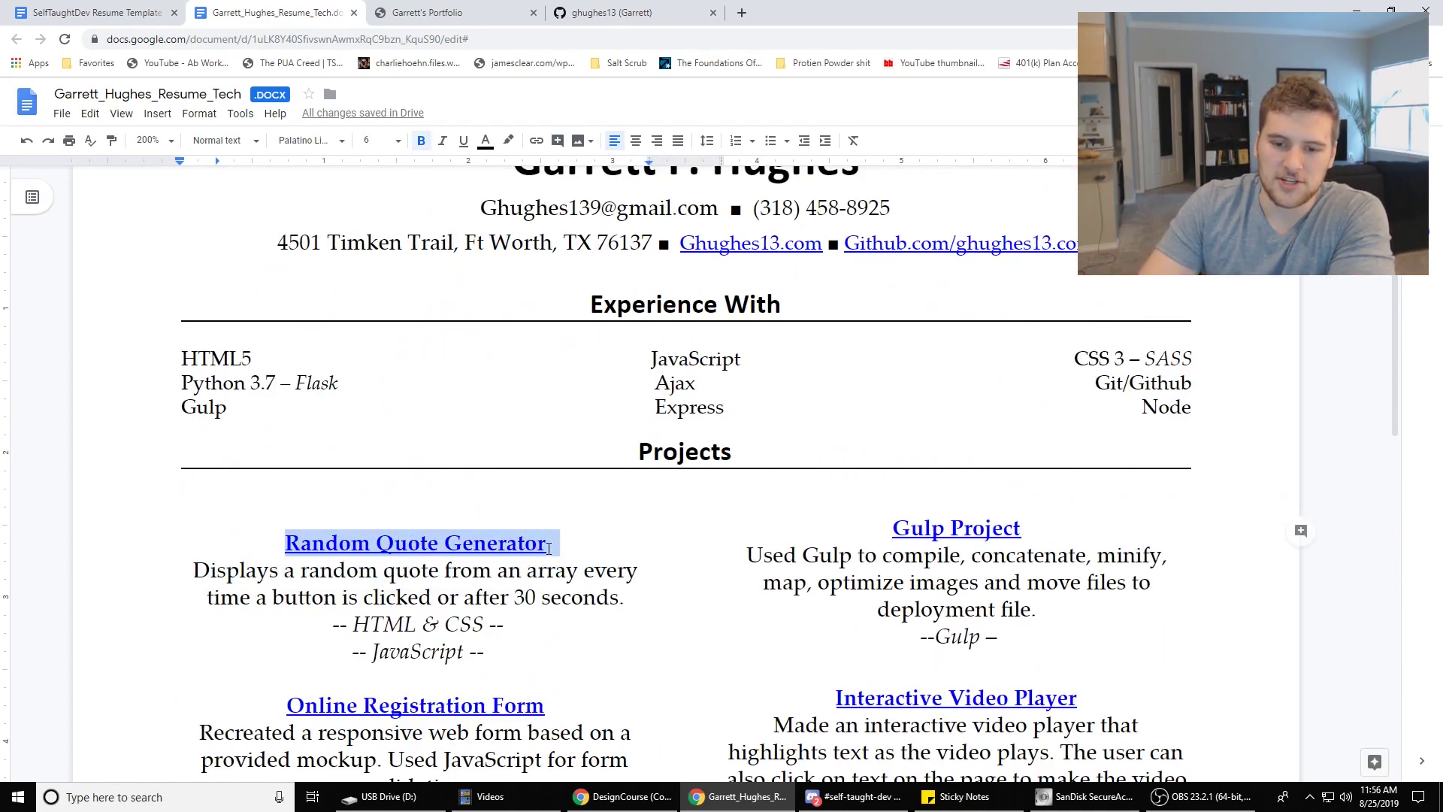
left_click_drag(631, 596, 184, 535)
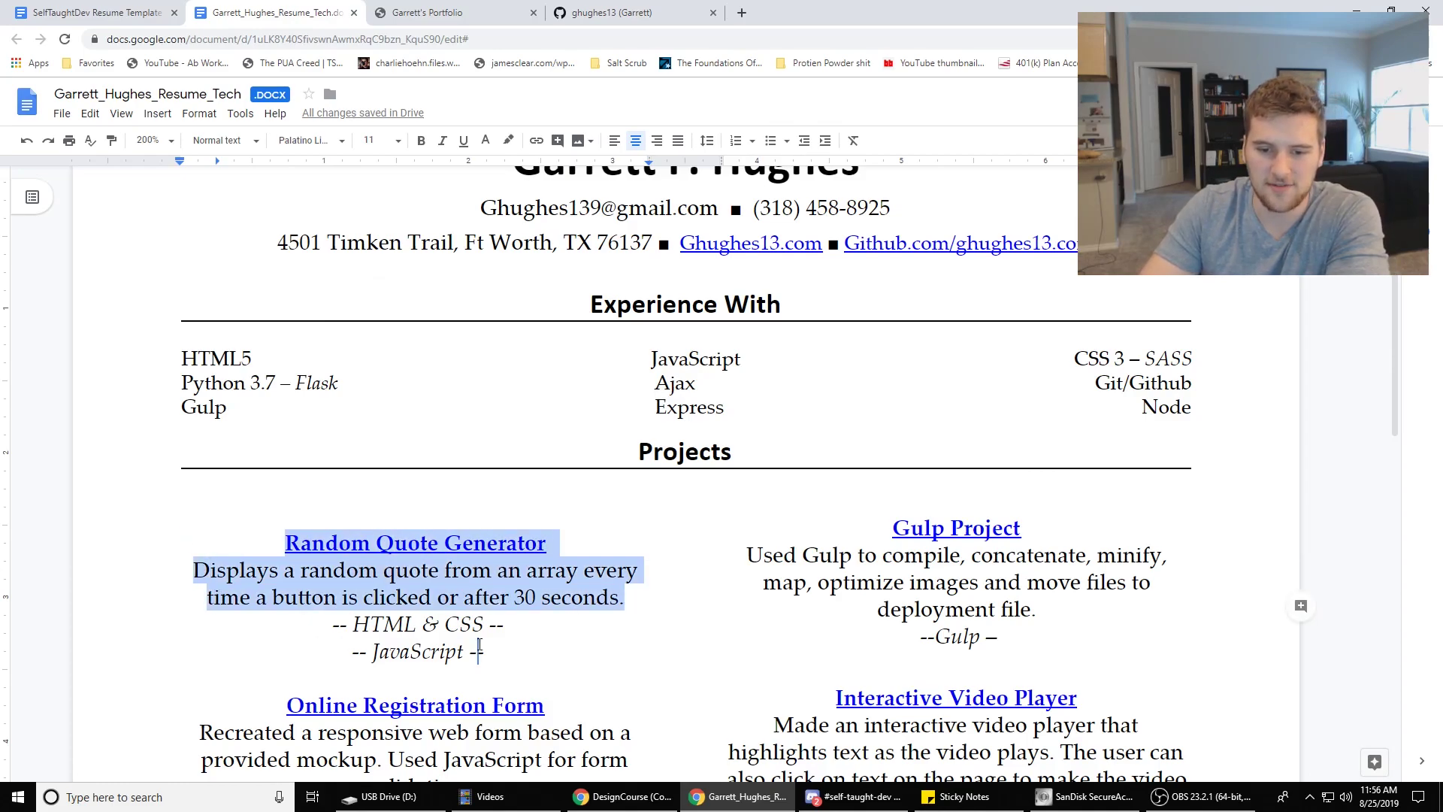
left_click(337, 597)
- Open the Random Quote Generator link's GitHub repository in a new tab, compare tabs, and return
left_click(432, 597)
left_click(396, 543)
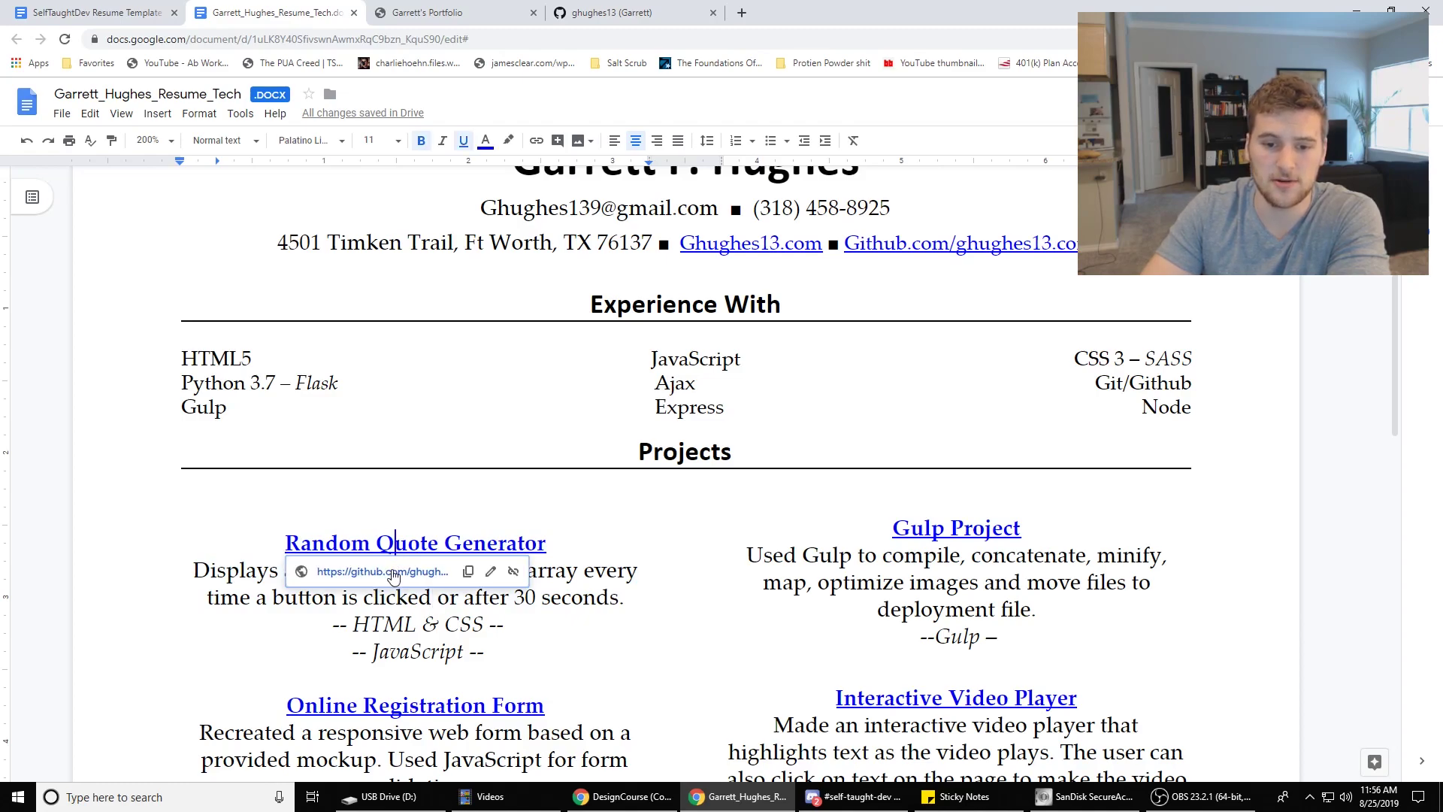
left_click(387, 571)
left_click(773, 13)
scroll(573, 552, "down", 3)
left_click(635, 13)
left_click(789, 13)
left_click(519, 12)
left_click(330, 13)
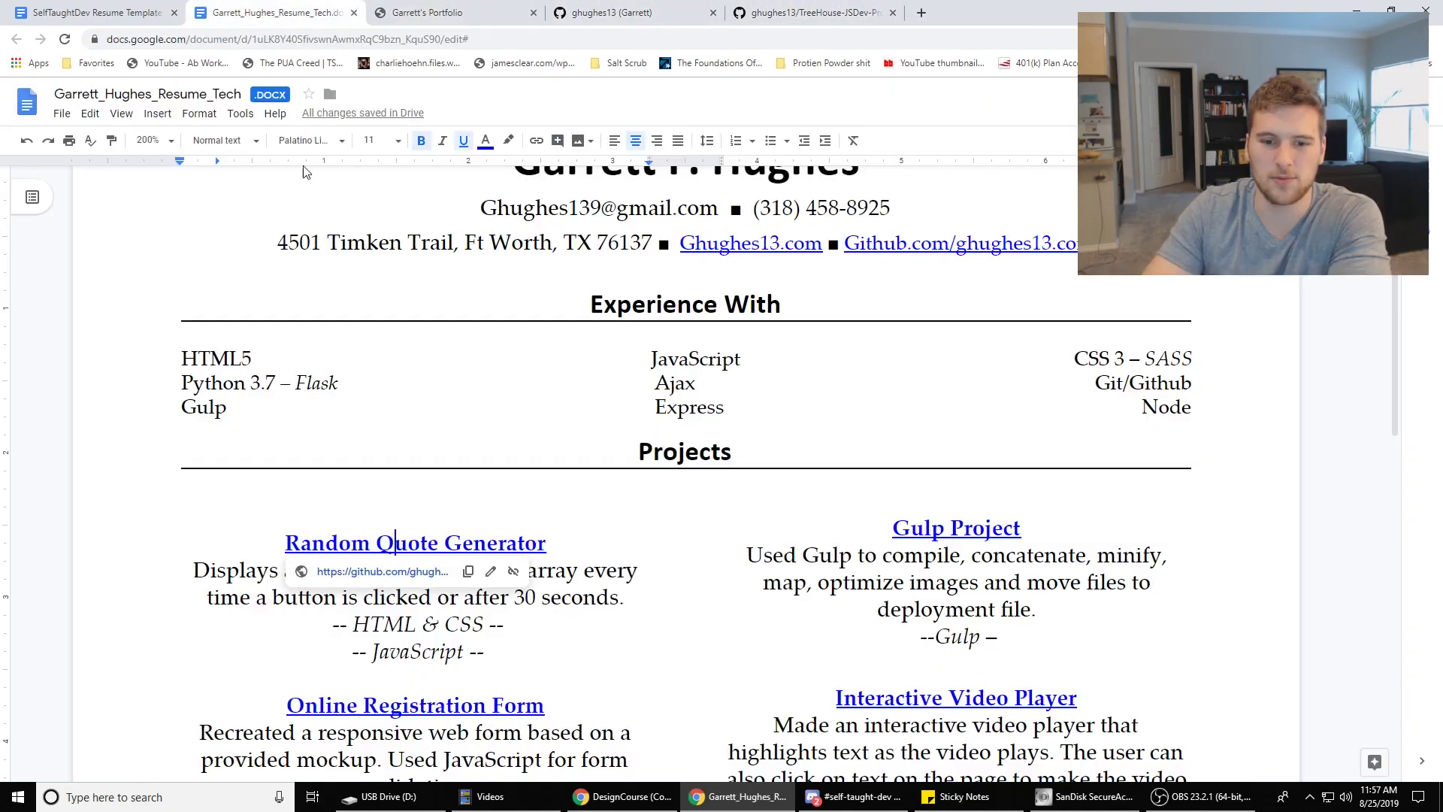
- Scroll through the portfolio site, then come back to the resume
double_click(410, 542)
left_click(481, 13)
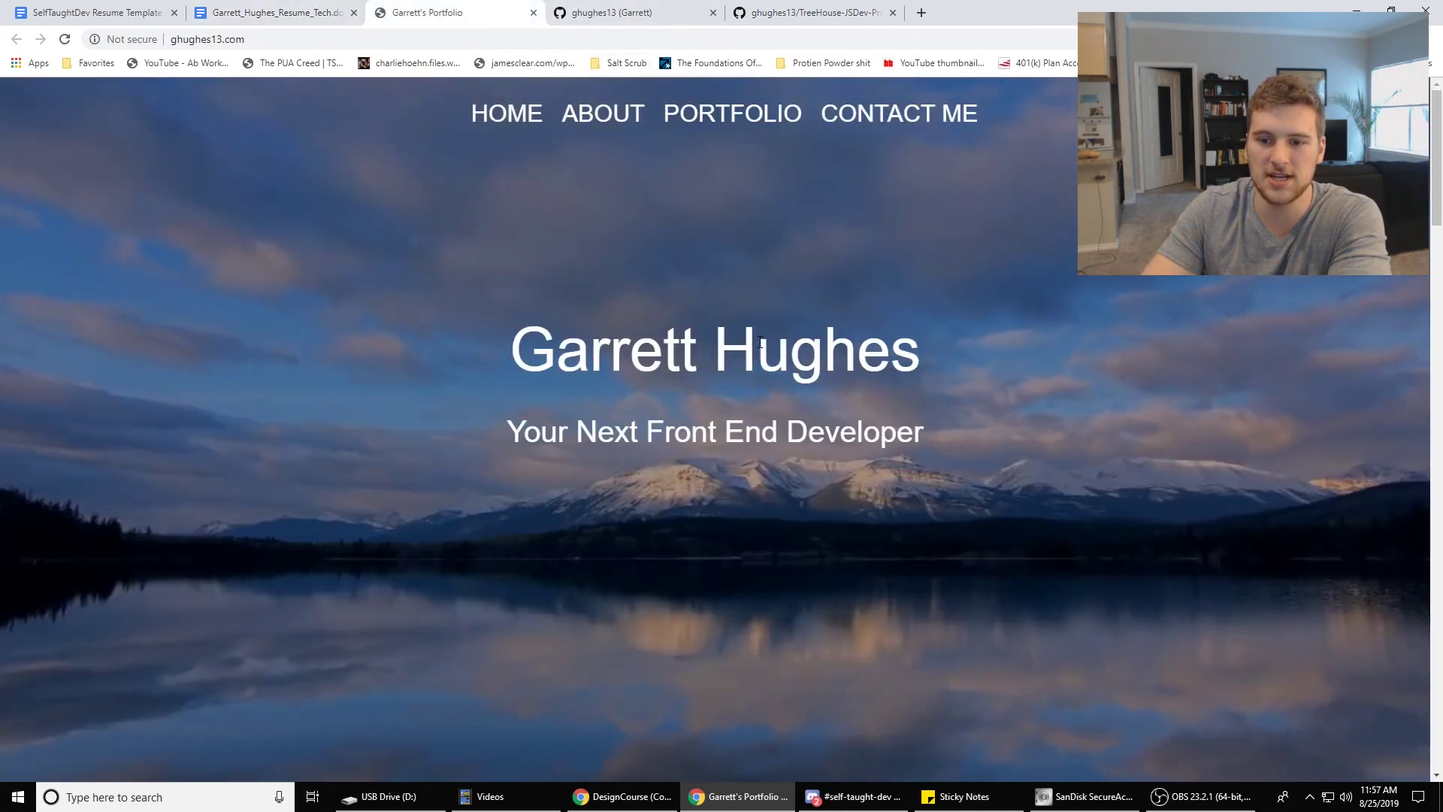
scroll(539, 442, "down", 8)
scroll(534, 436, "down", 2)
left_click(316, 13)
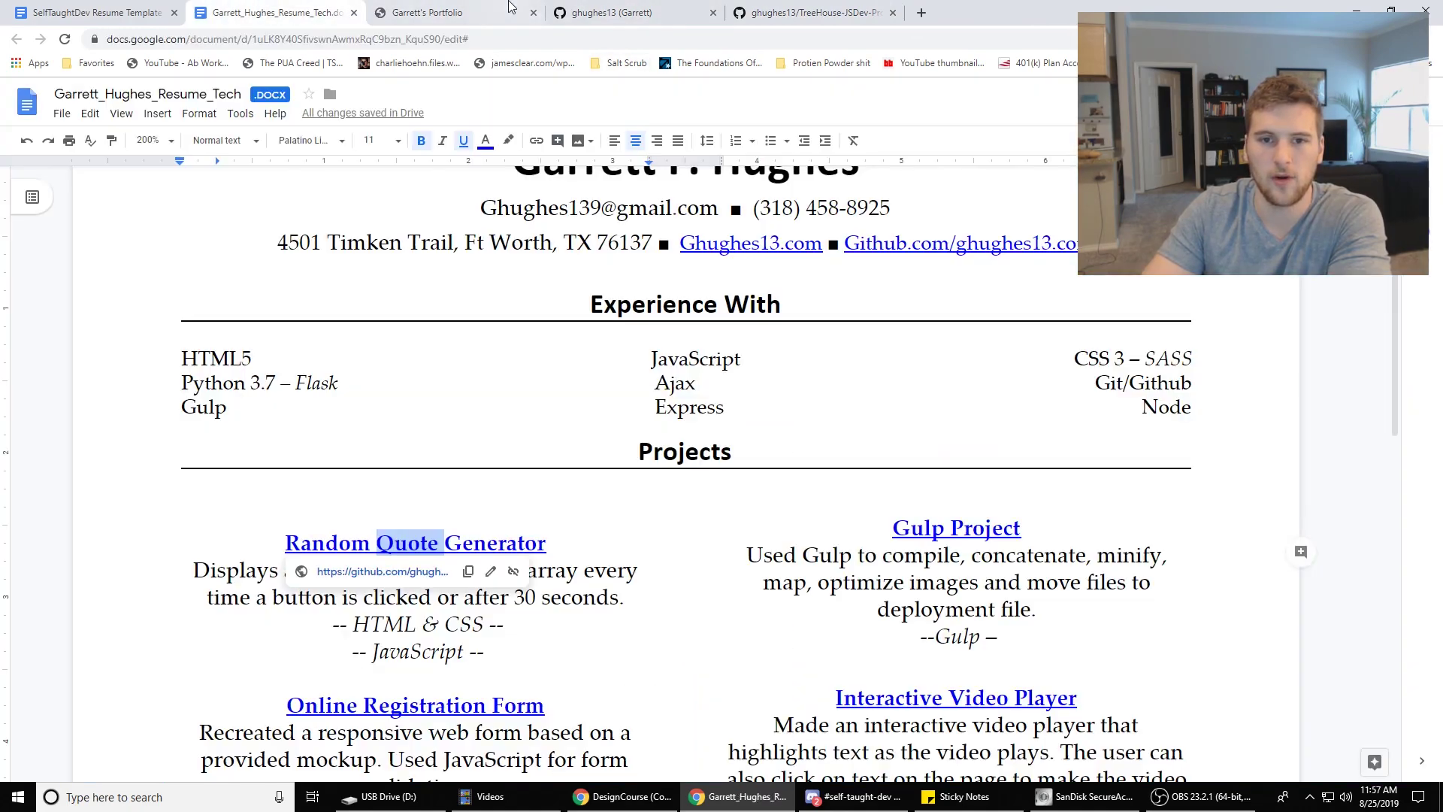
- On the portfolio site, generate several new quotes in the Random Quote Generator preview
left_click(449, 15)
scroll(864, 530, "down", 6)
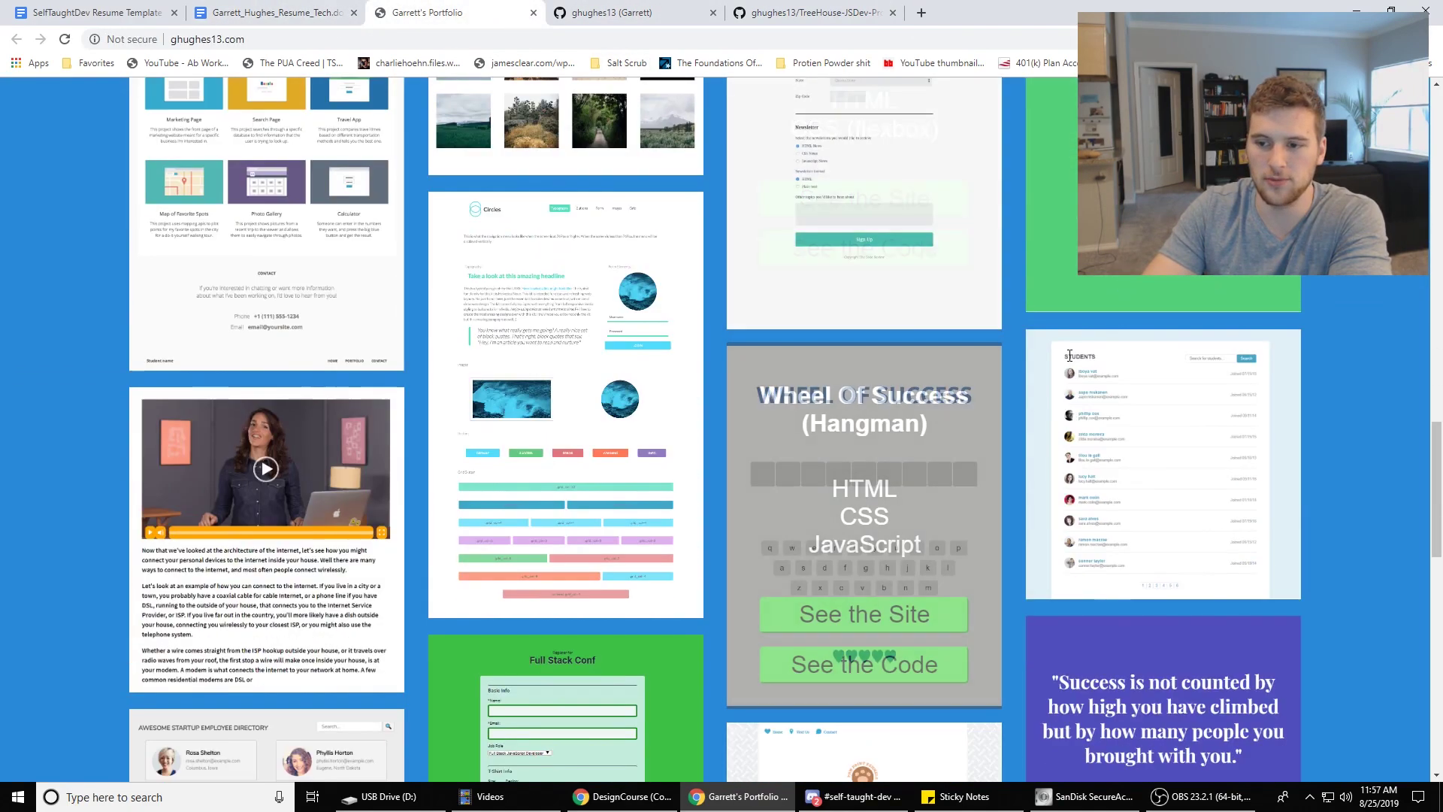
mouse_move(1172, 488)
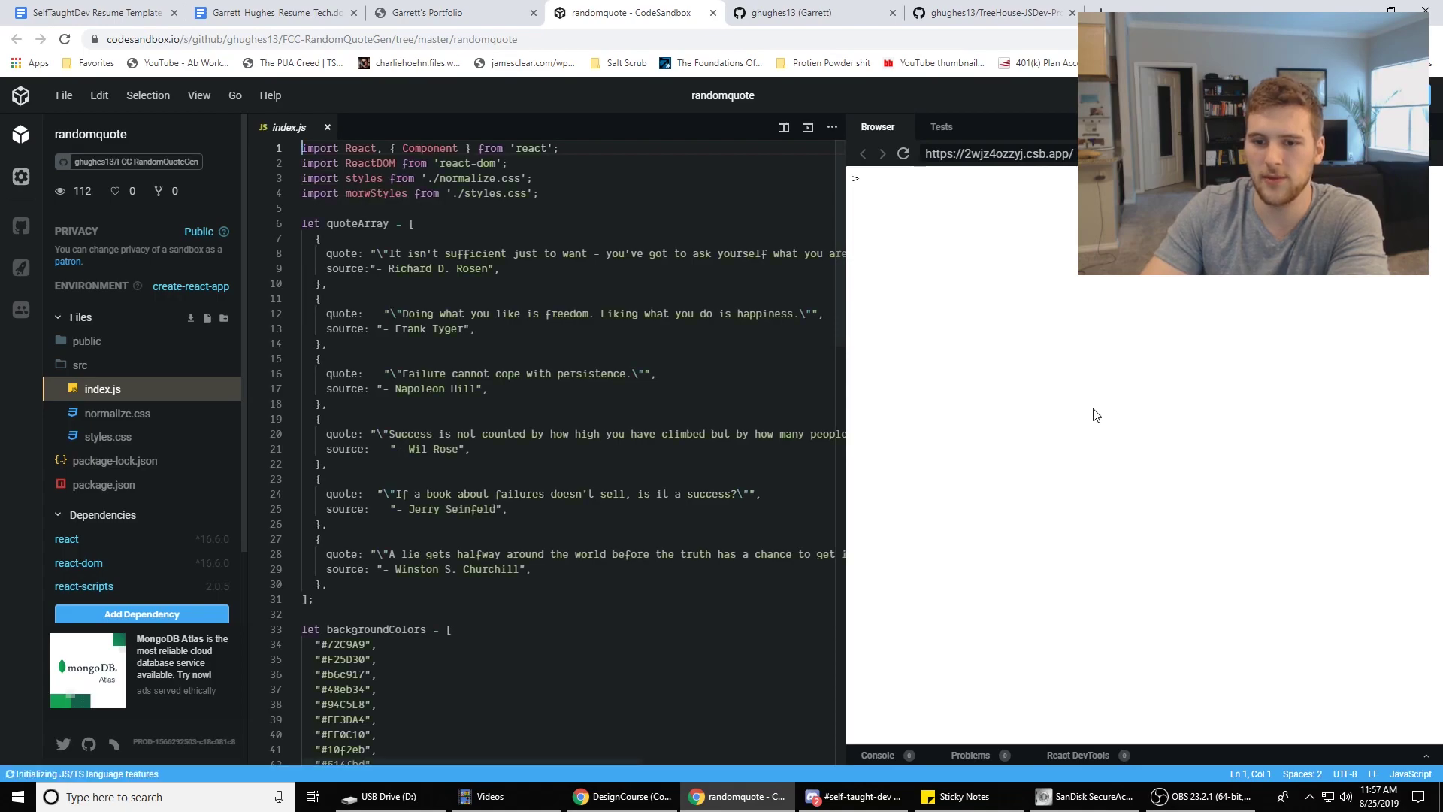
left_click(1145, 555)
left_click(1151, 554)
left_click(1161, 560)
- Open the Responsive Portfolio project's code on GitHub and check its clone options
left_click(444, 12)
scroll(899, 333, "up", 5)
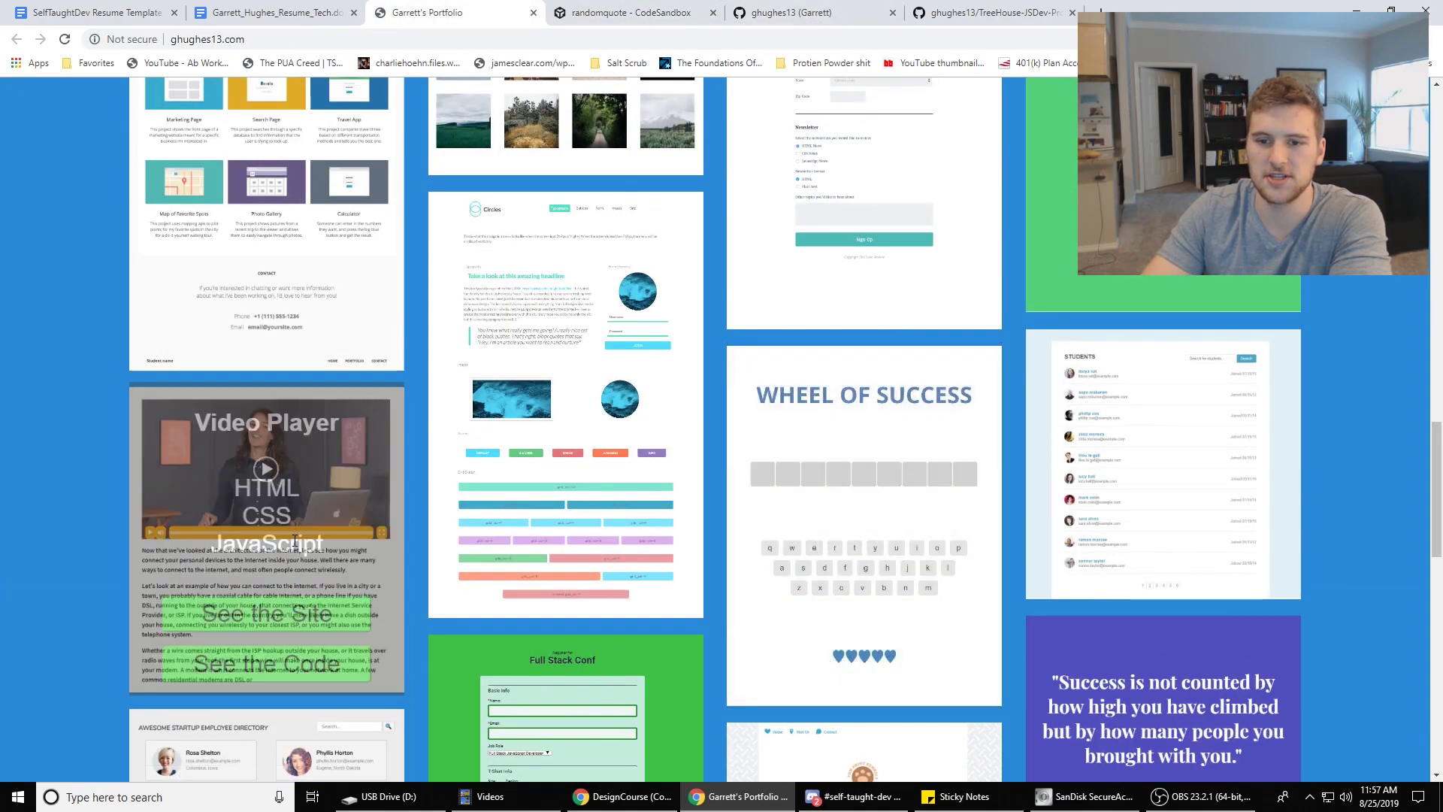
scroll(416, 474, "up", 4)
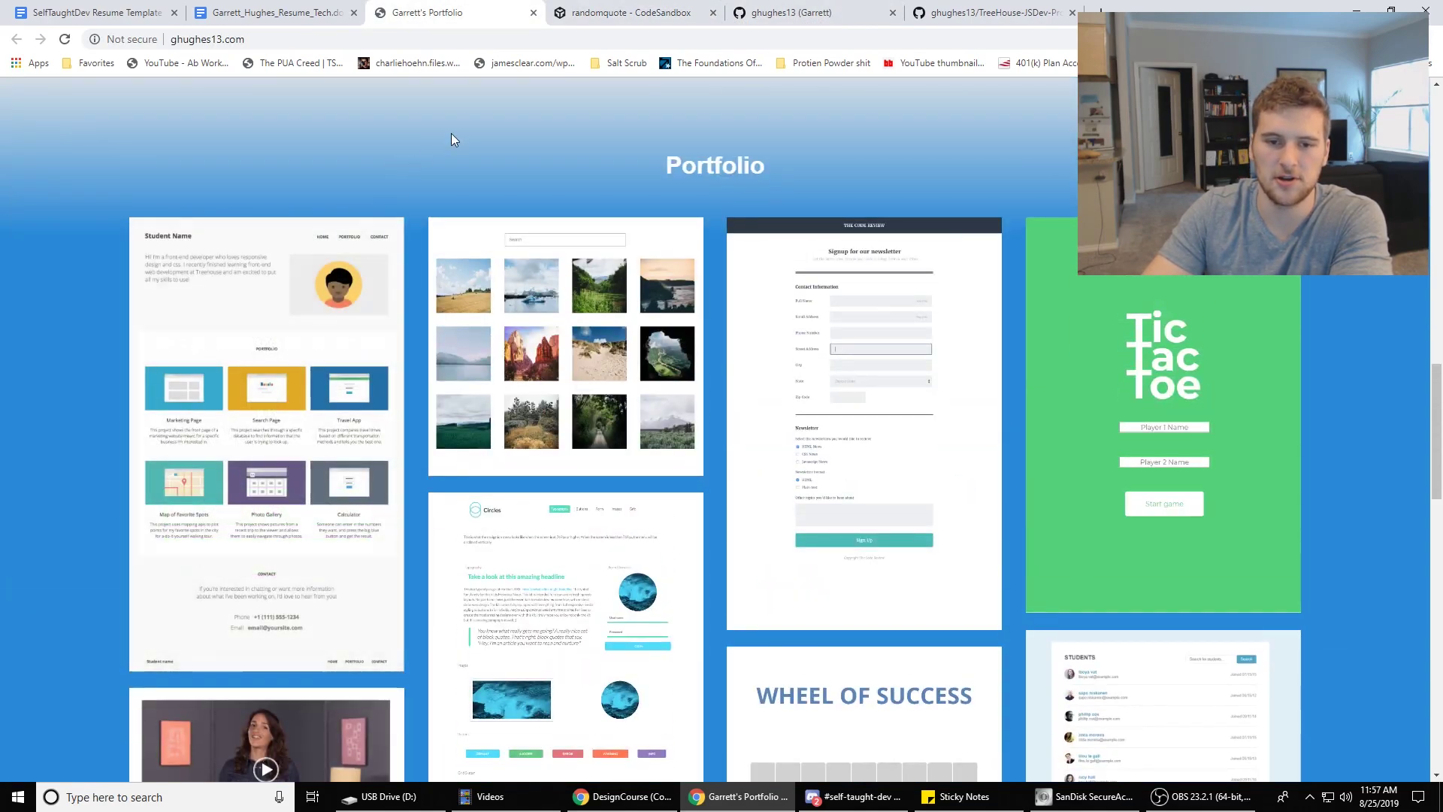
left_click(289, 565)
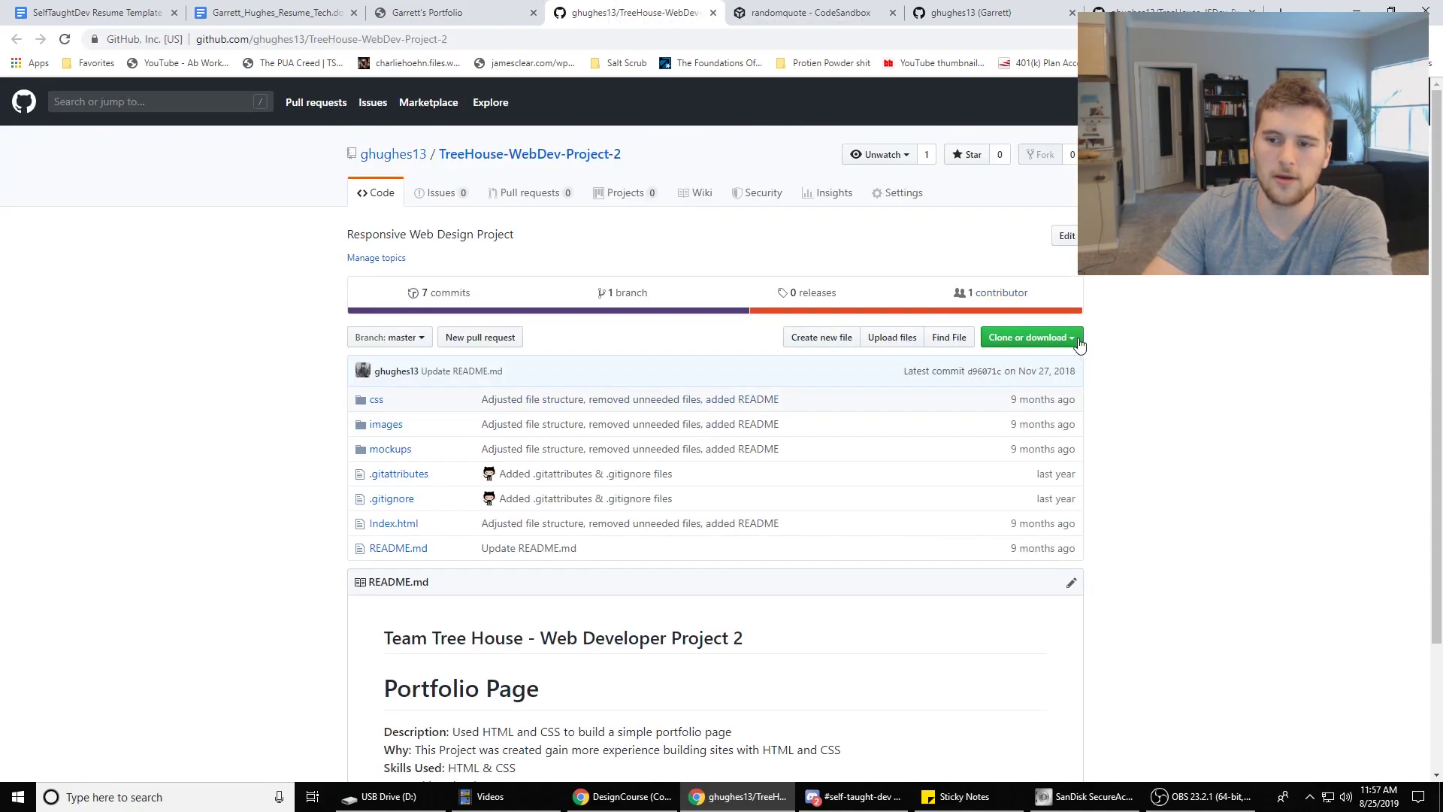
left_click(1080, 344)
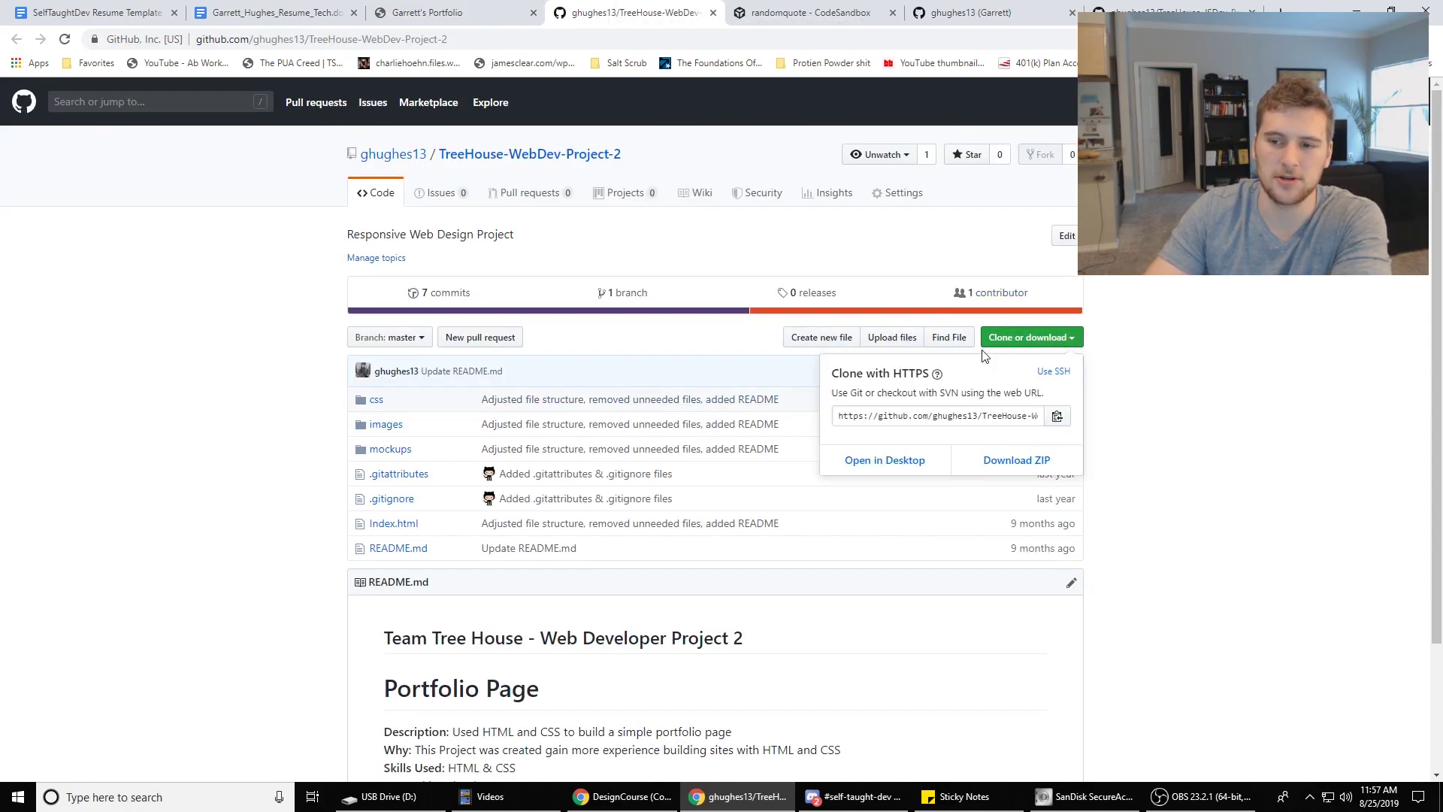
left_click(1114, 406)
- Return to the resume document by way of the template tab
left_click(446, 11)
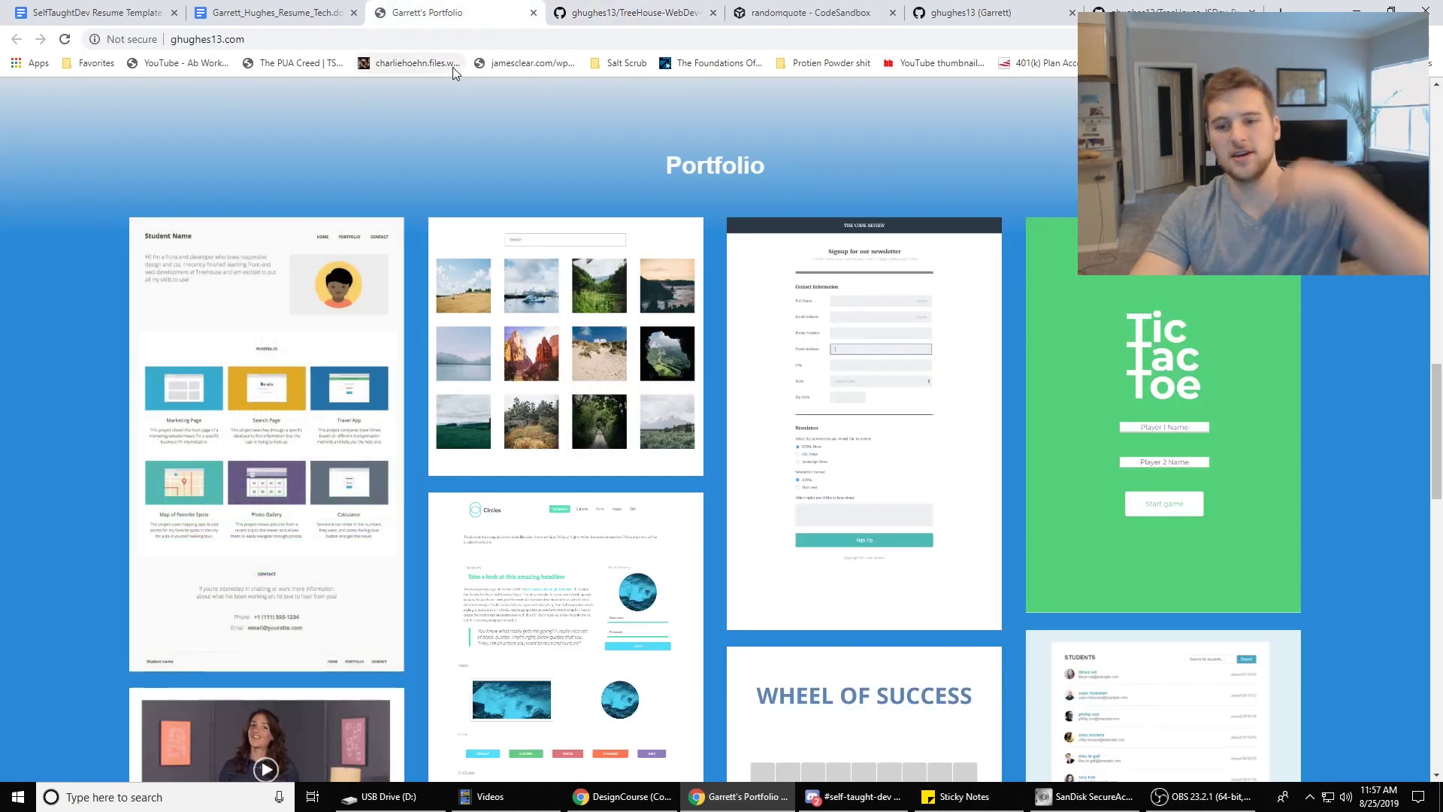
left_click(98, 12)
left_click(298, 10)
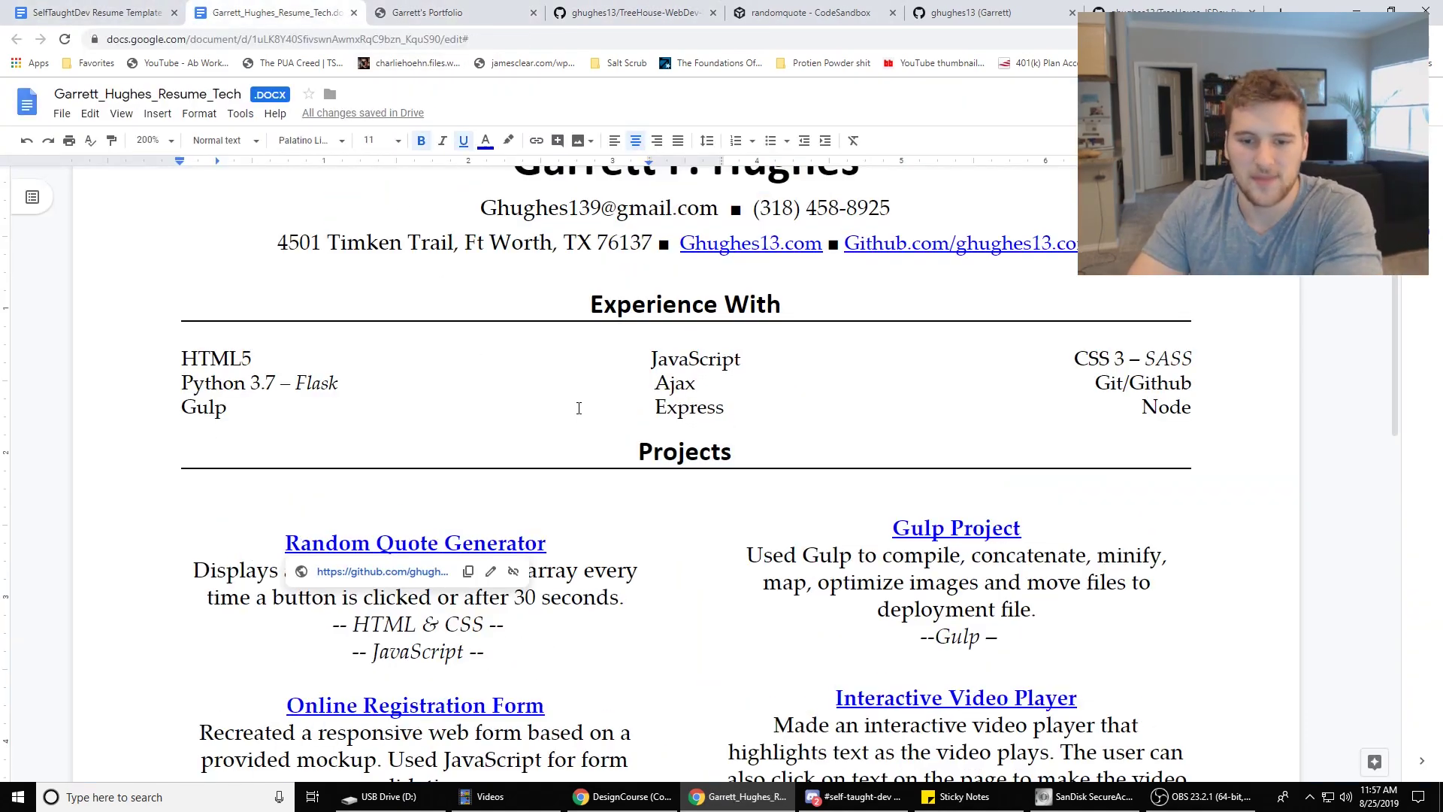
scroll(574, 402, "down", 2)
mouse_move(547, 392)
left_mouse_down()
mouse_move(281, 379)
mouse_move(301, 392)
mouse_move(536, 394)
left_mouse_up()
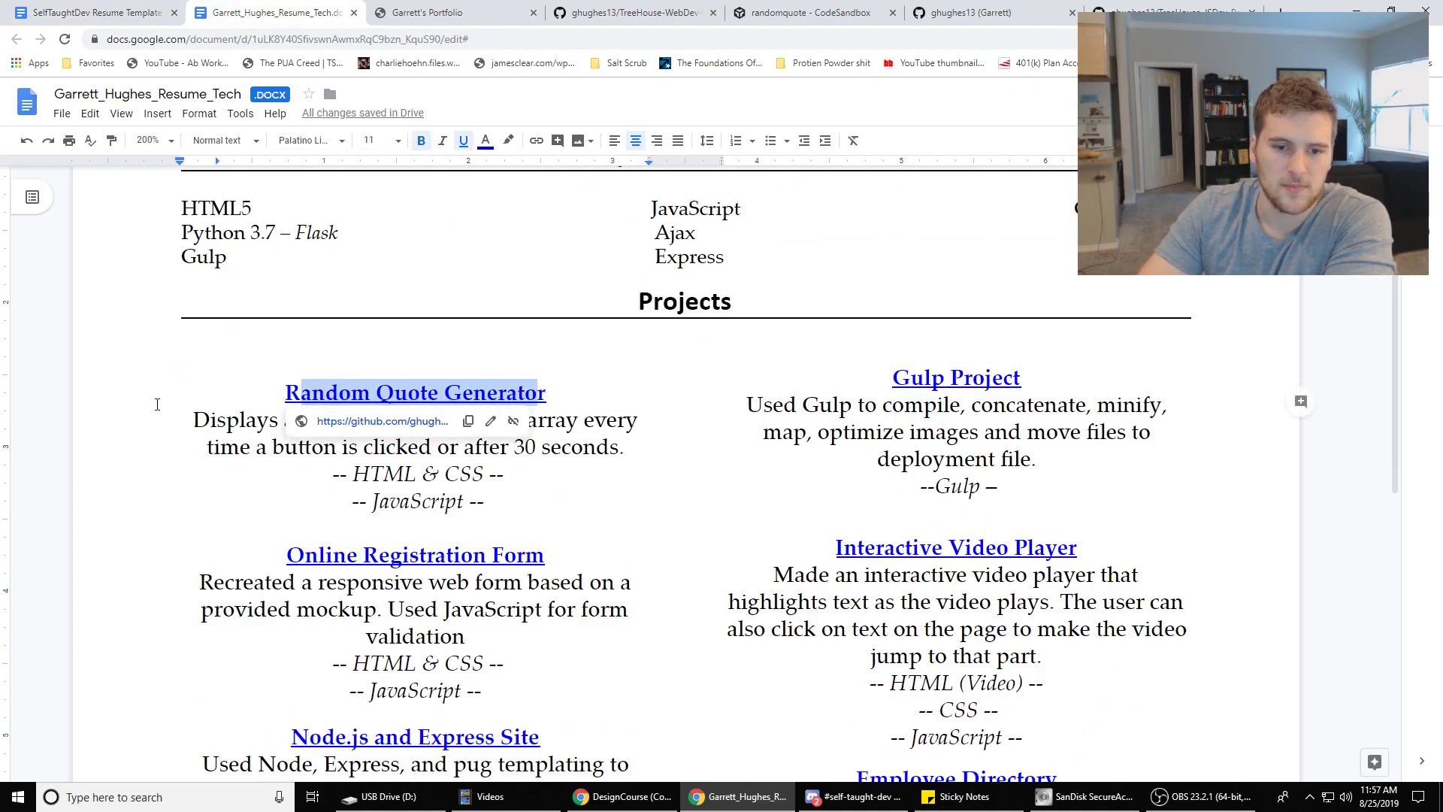
left_click_drag(163, 408, 645, 461)
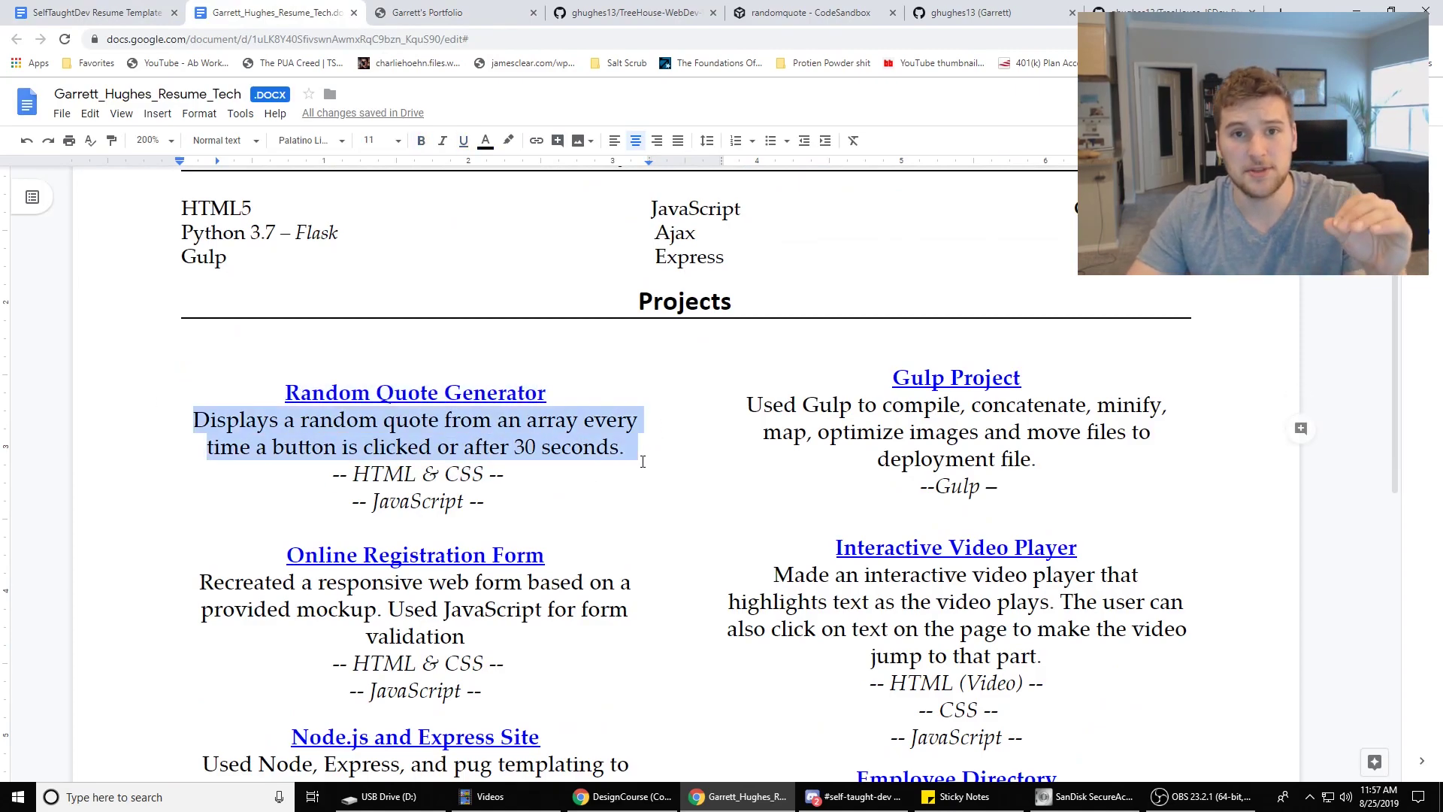
left_click_drag(353, 473, 485, 503)
left_click(388, 474)
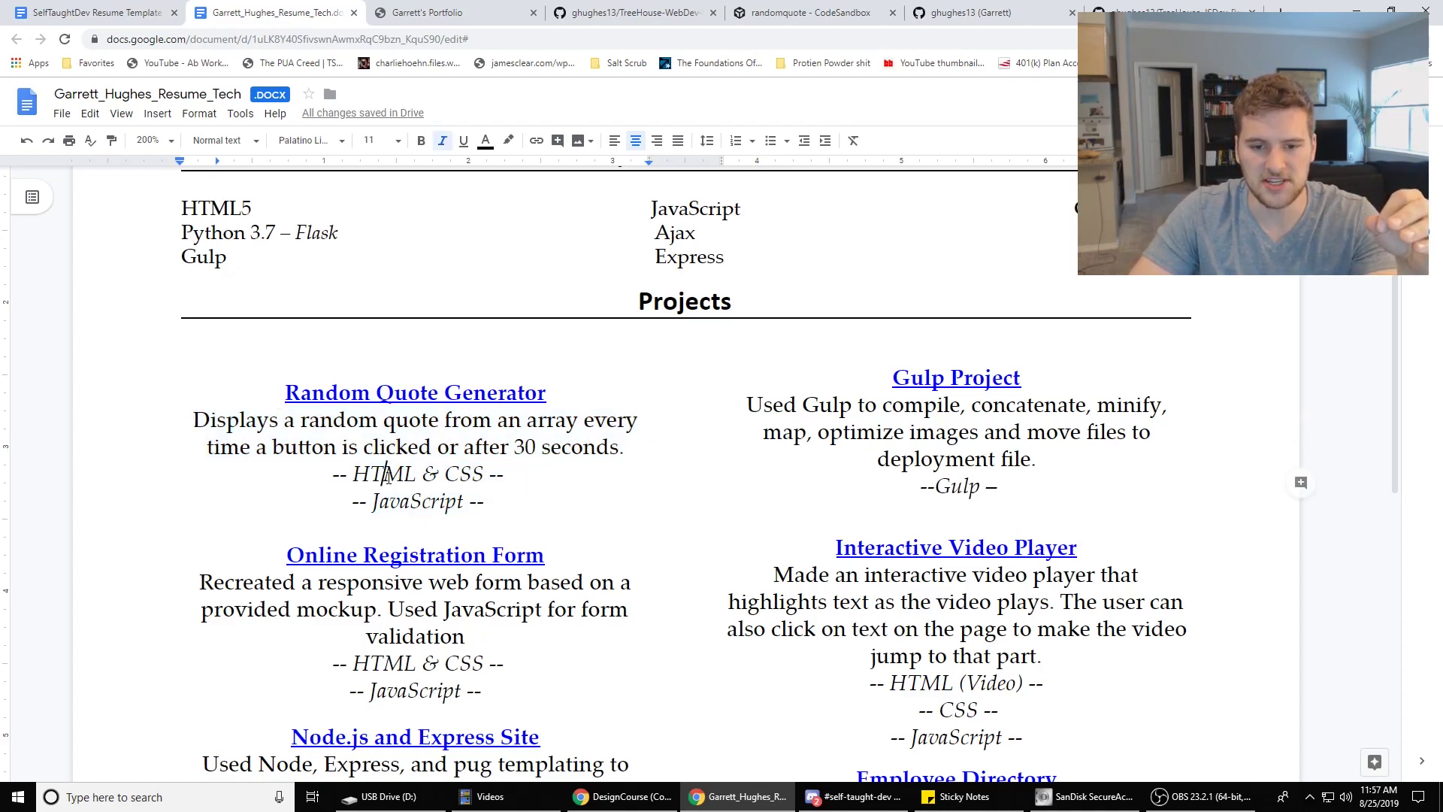
double_click(414, 501)
scroll(881, 424, "down", 1)
left_click_drag(893, 302, 1022, 302)
left_click(926, 302)
triple_click(744, 329)
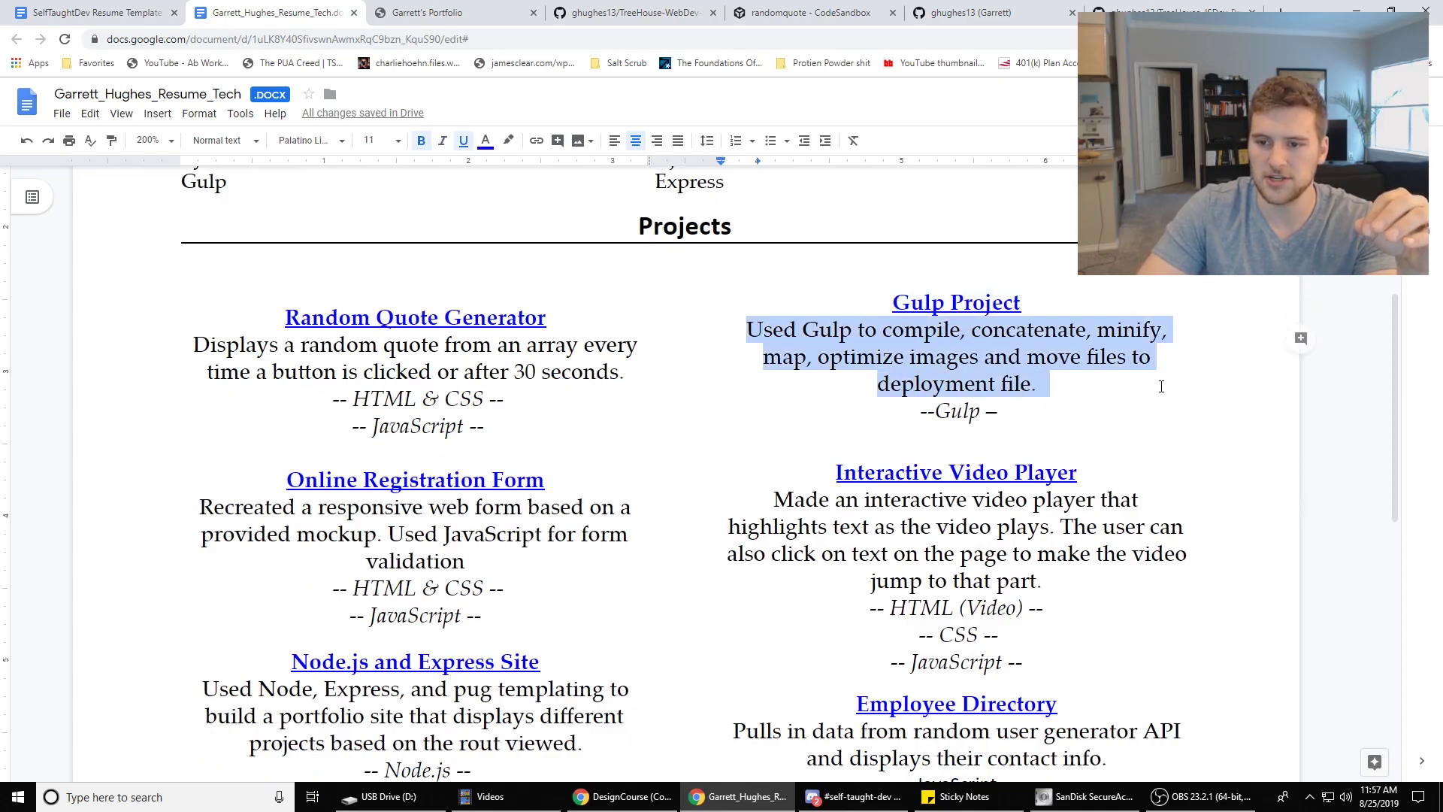
triple_click(733, 412)
left_click(722, 482)
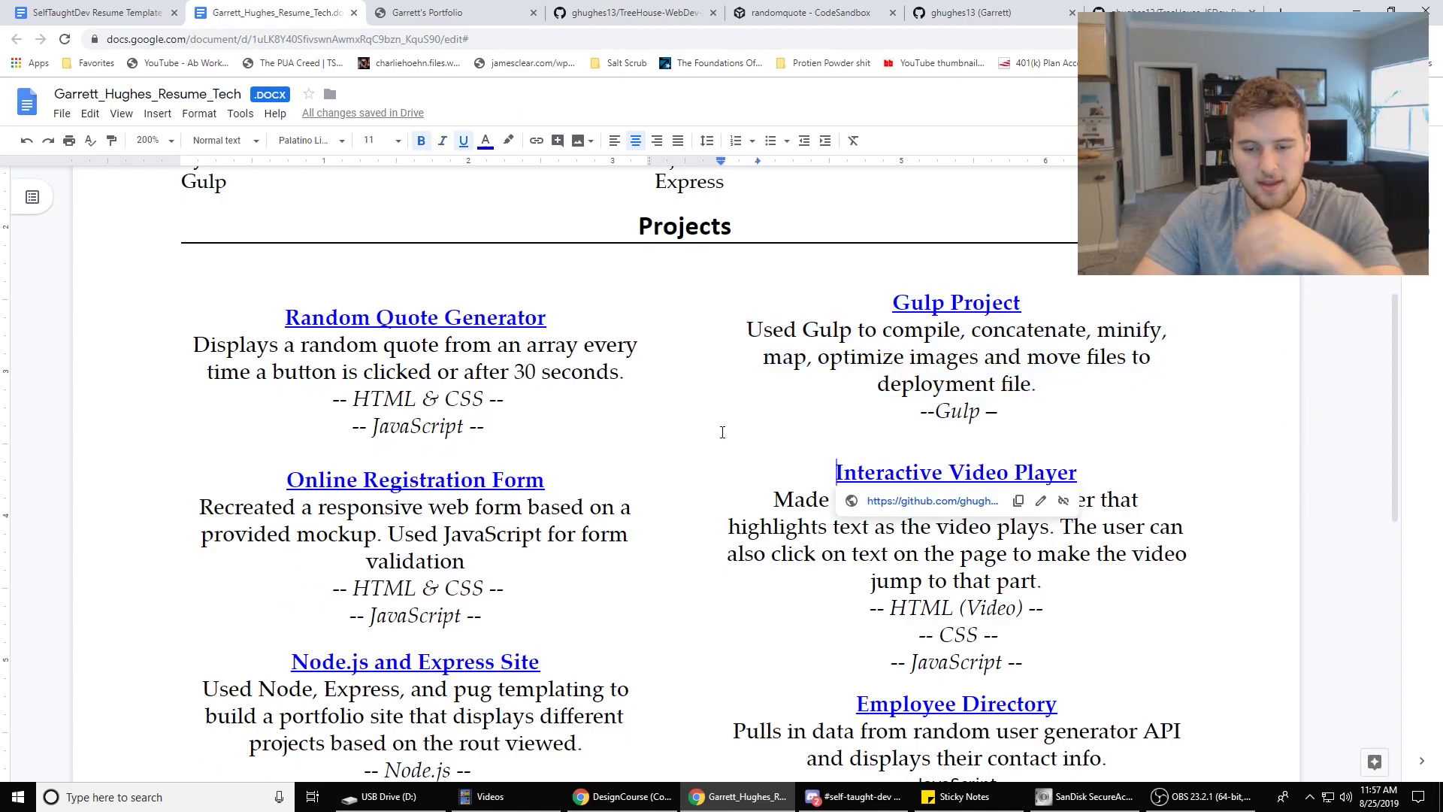
scroll(721, 482, "down", 5)
scroll(722, 451, "up", 4)
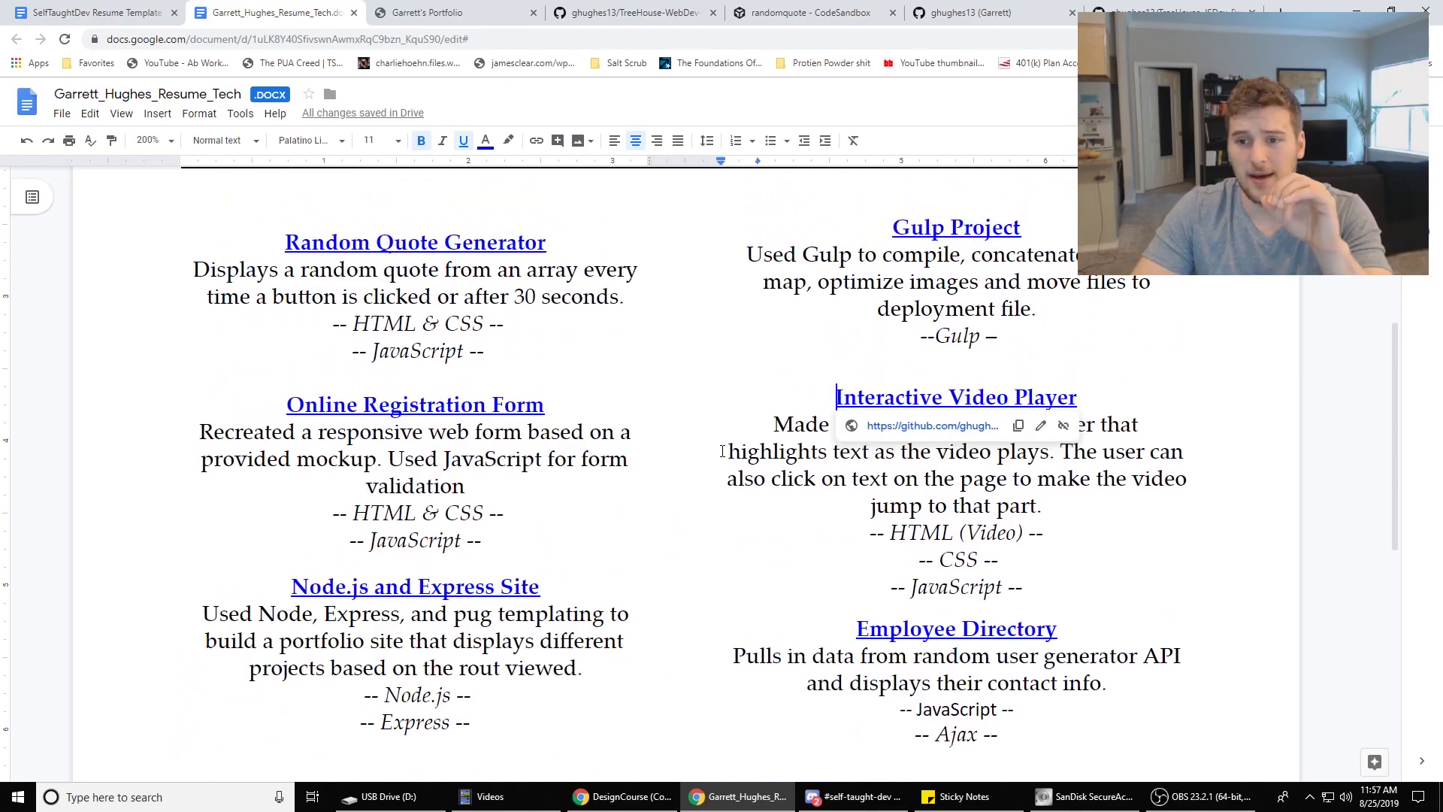
scroll(721, 451, "up", 3)
left_click_drag(184, 446, 1007, 639)
left_click(1037, 606)
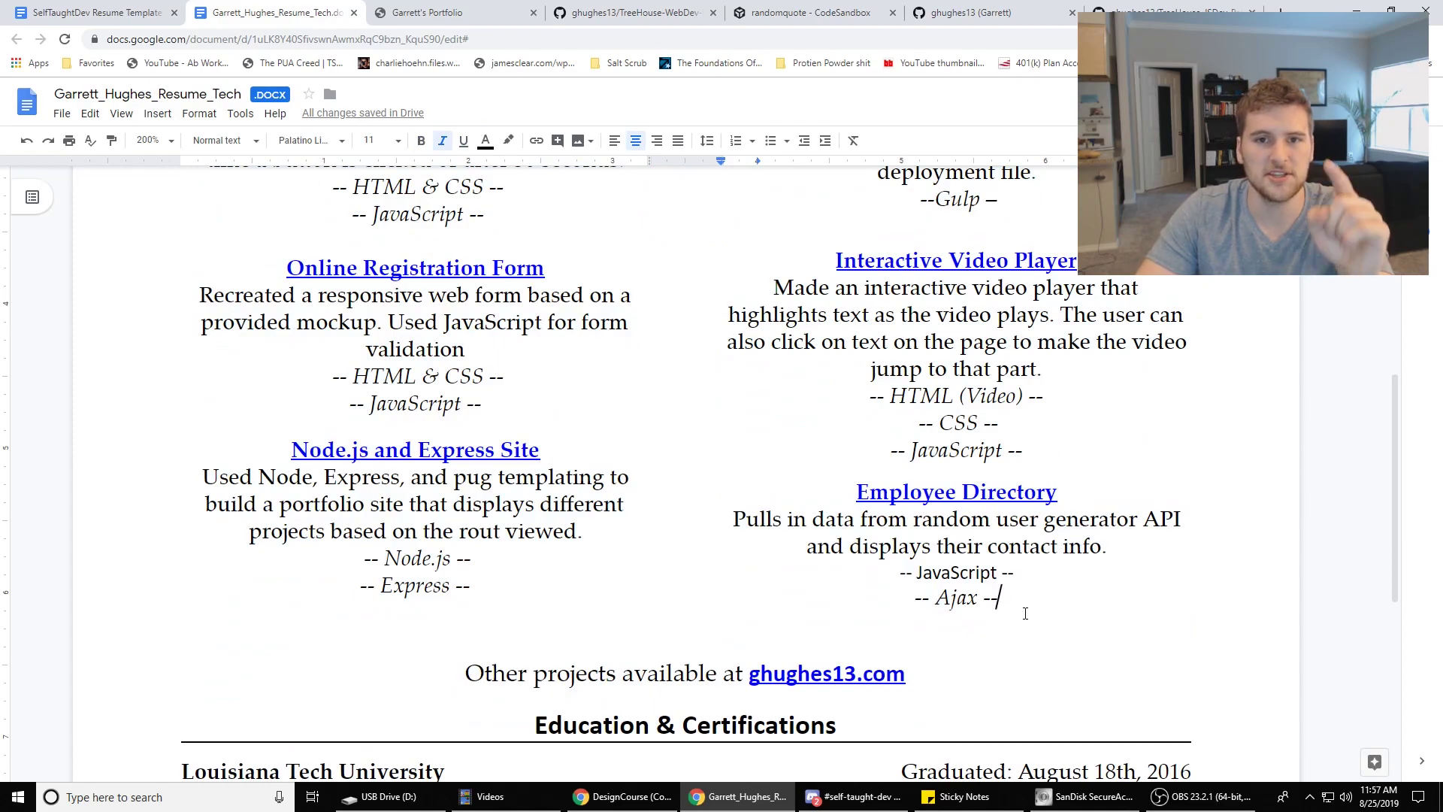
scroll(676, 505, "up", 3)
left_click_drag(286, 330, 954, 664)
left_click(789, 711)
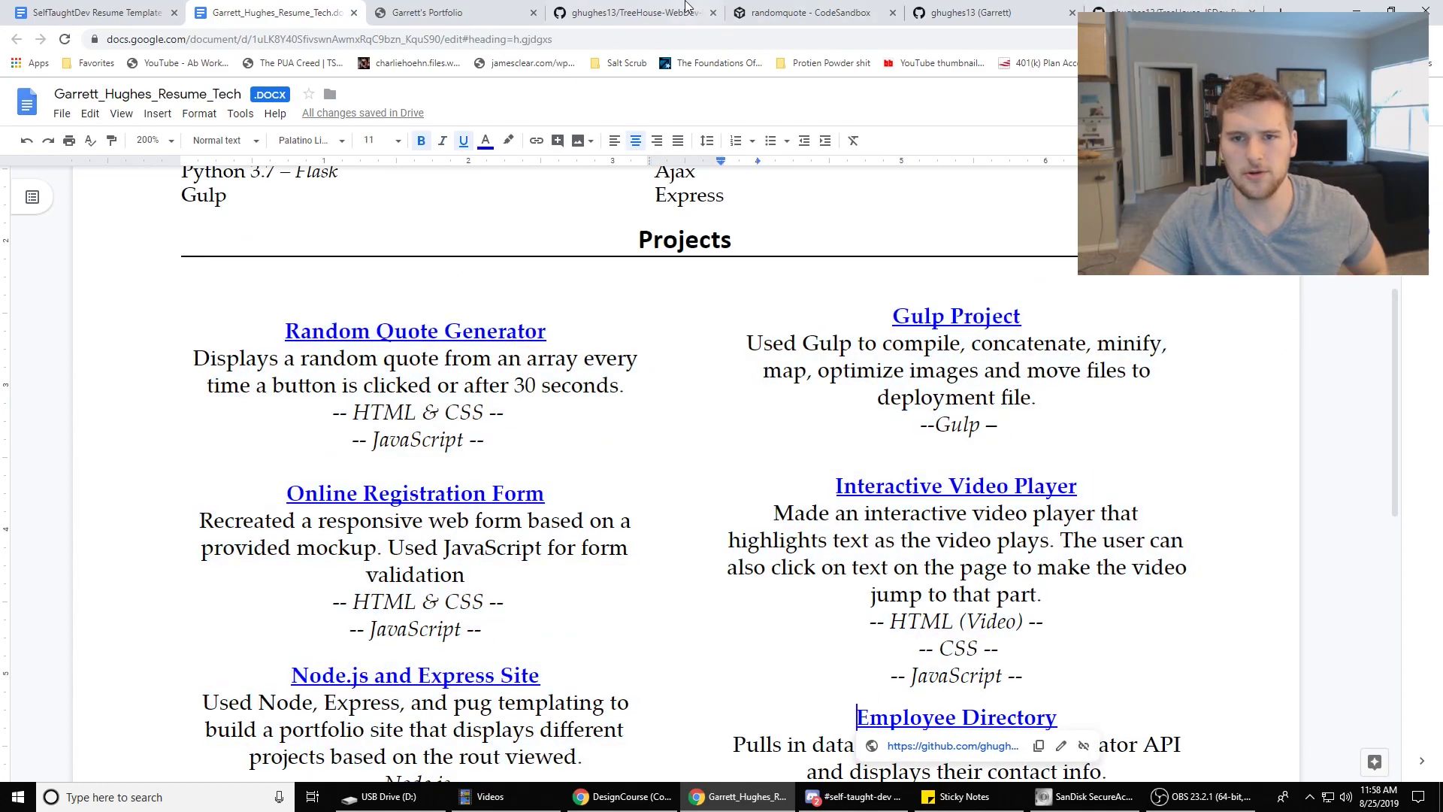
left_click(451, 13)
scroll(688, 197, "up", 1)
scroll(688, 197, "down", 5)
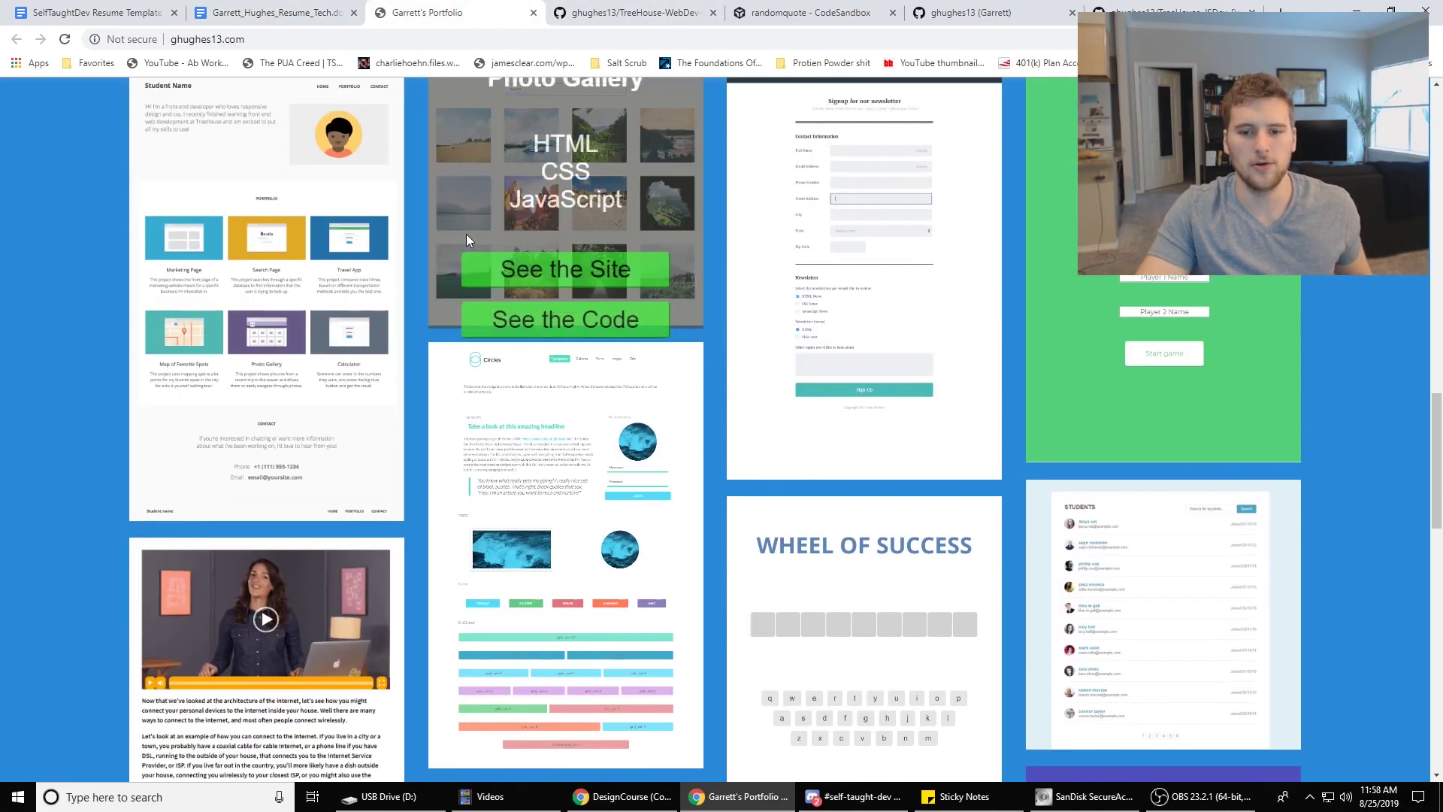
scroll(975, 376, "up", 20)
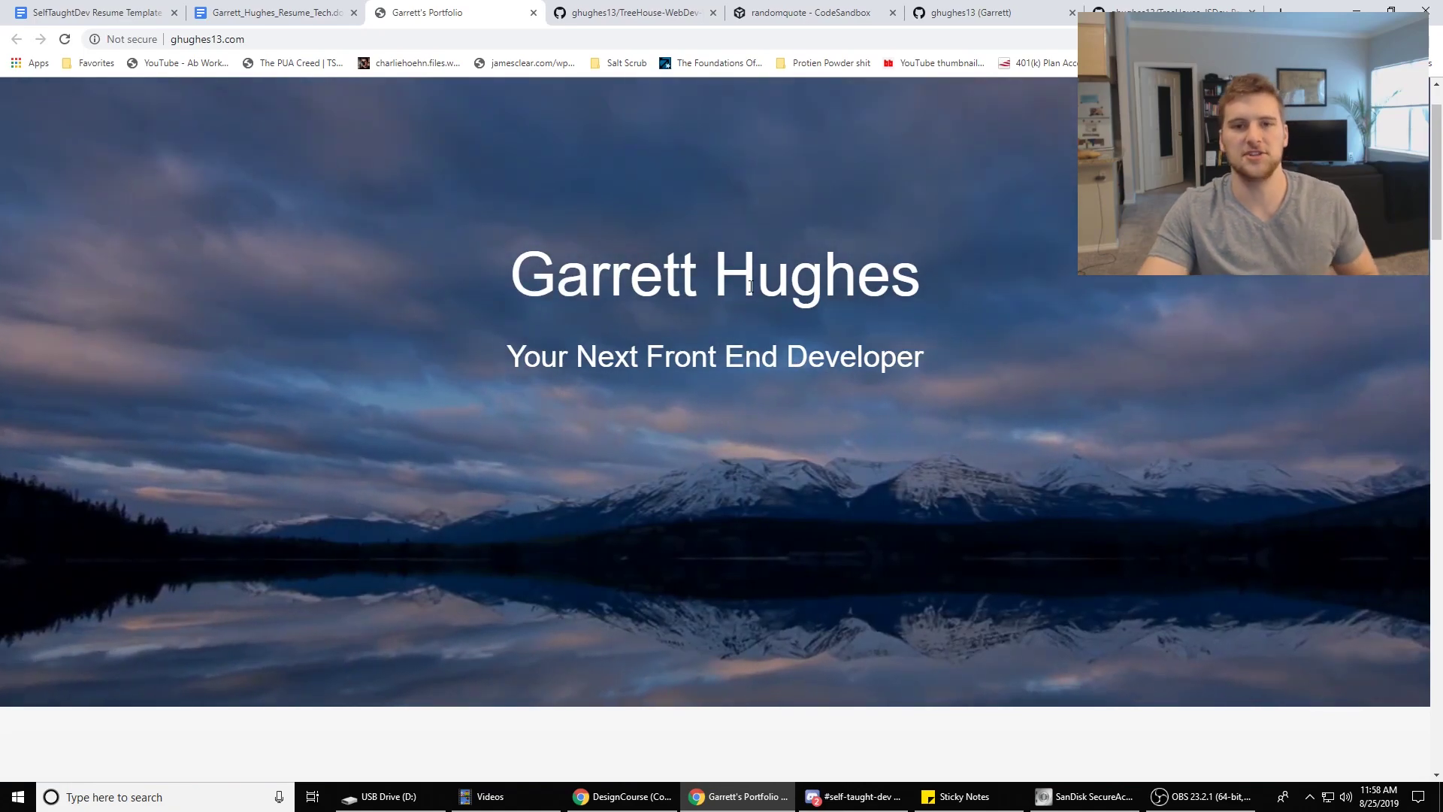
key("ctrl+shift+Tab")
- Select the 'Other projects available at' line and view its portfolio link details
scroll(702, 395, "down", 7)
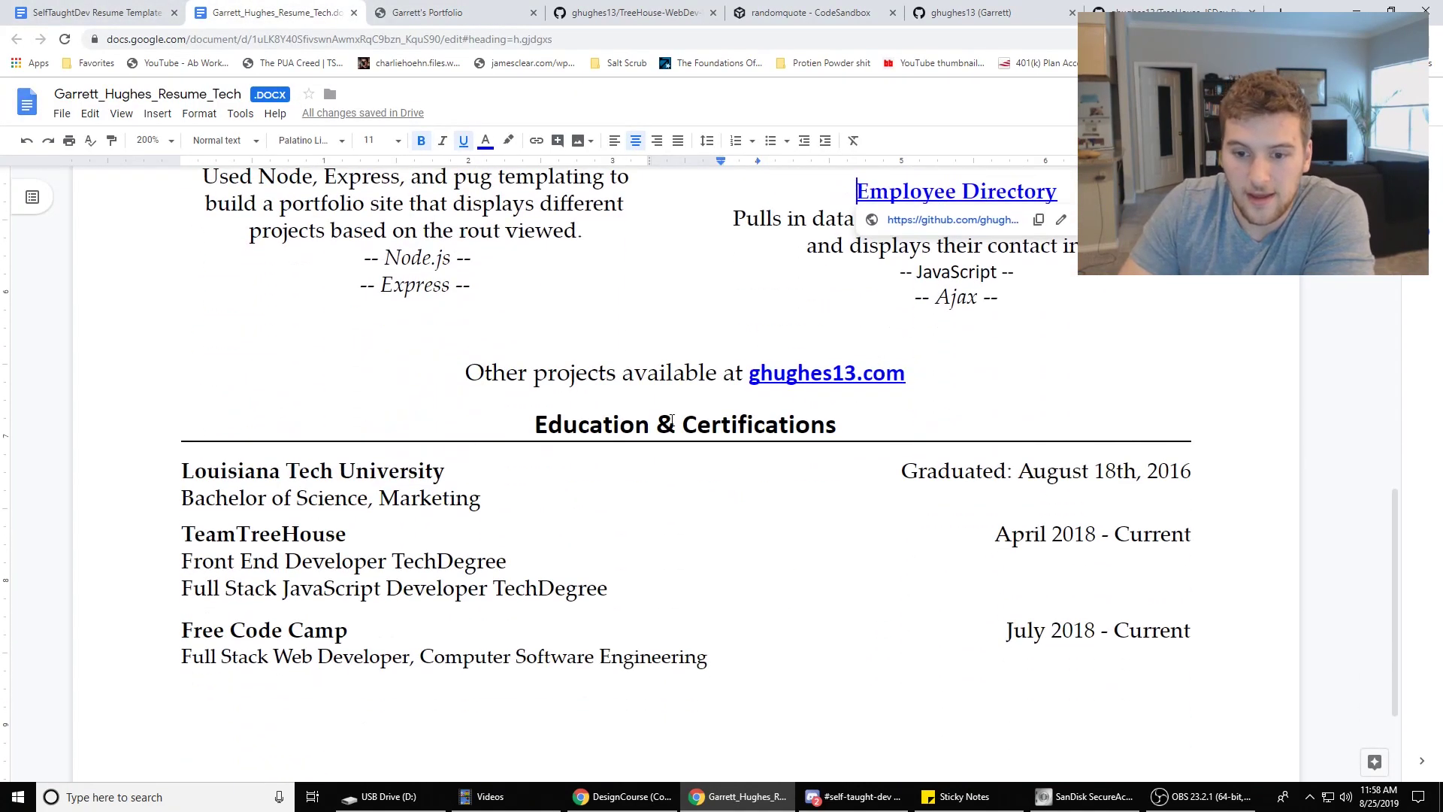
scroll(677, 345, "up", 1)
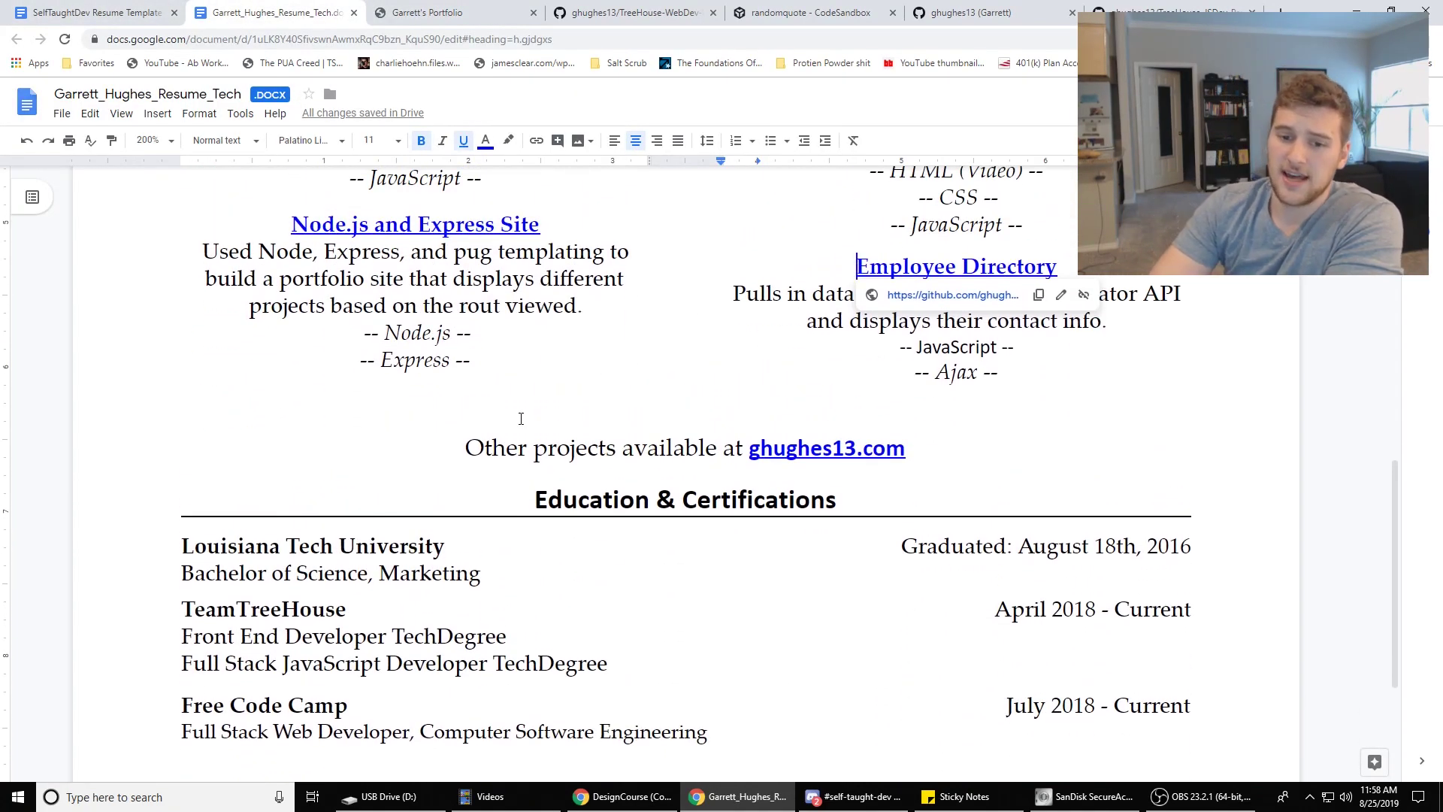
left_click_drag(466, 448, 749, 451)
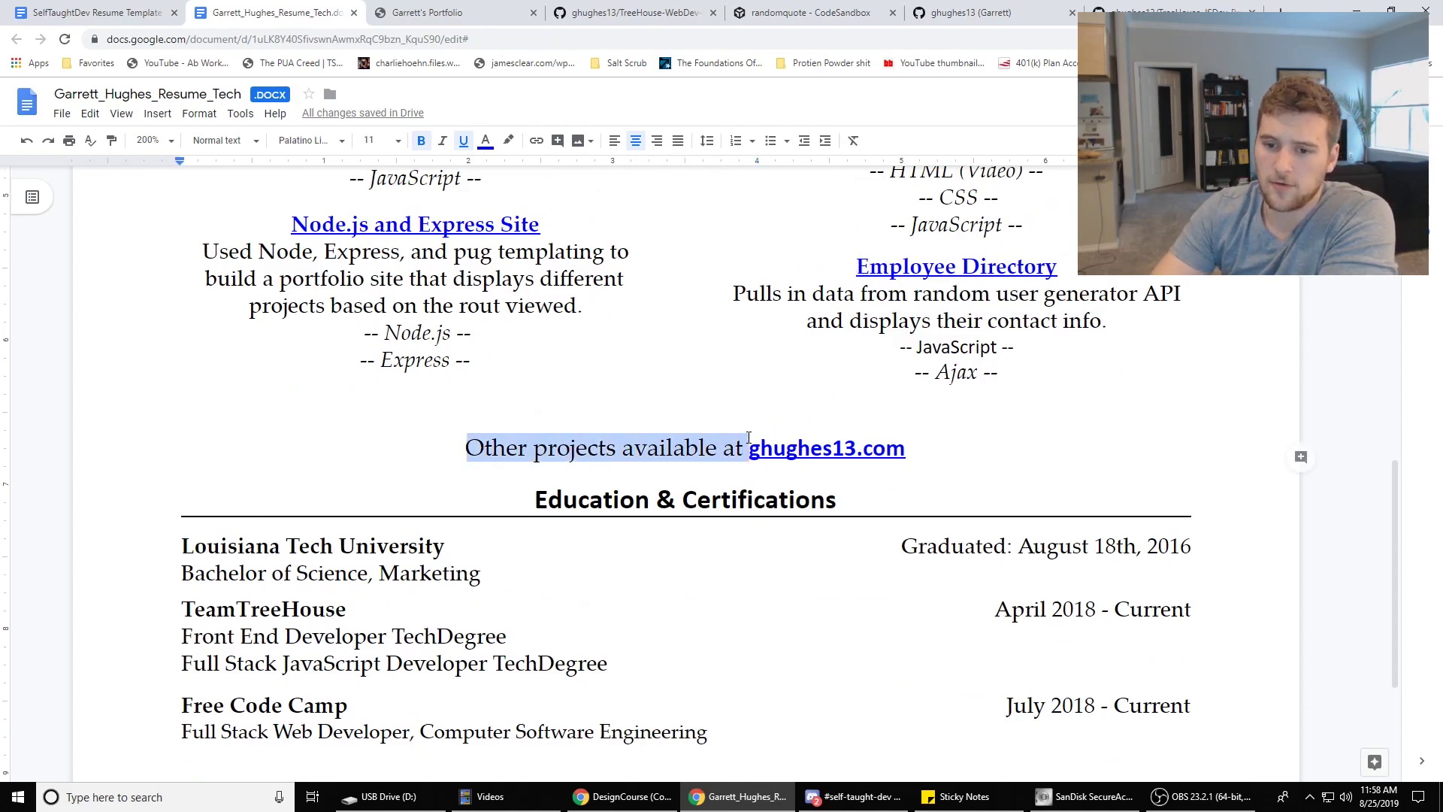
left_click(812, 450)
left_click(702, 449)
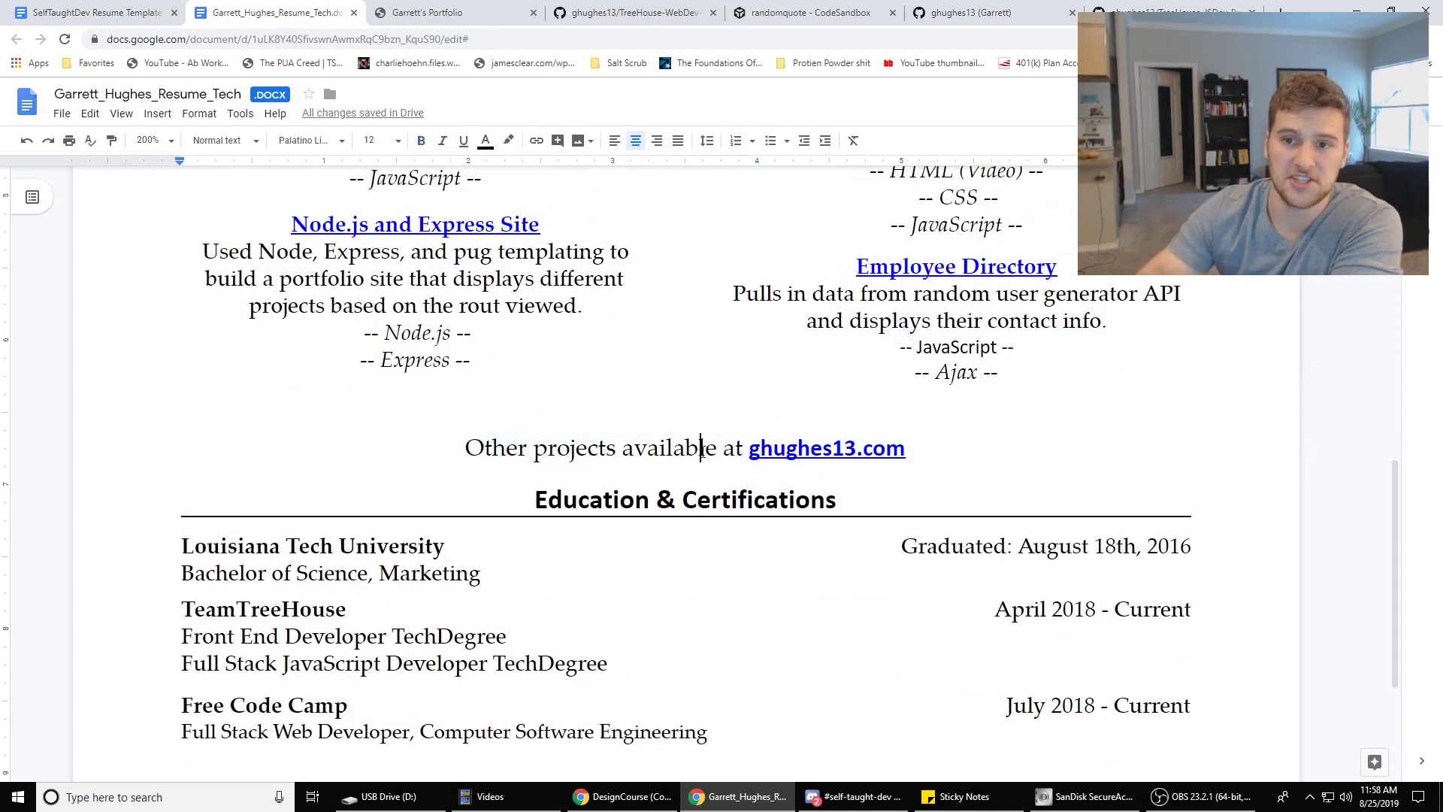
- Move to Education & Certifications and select the Louisiana Tech graduation date, narrowing to 'August 18th'
scroll(677, 338, "up", 4)
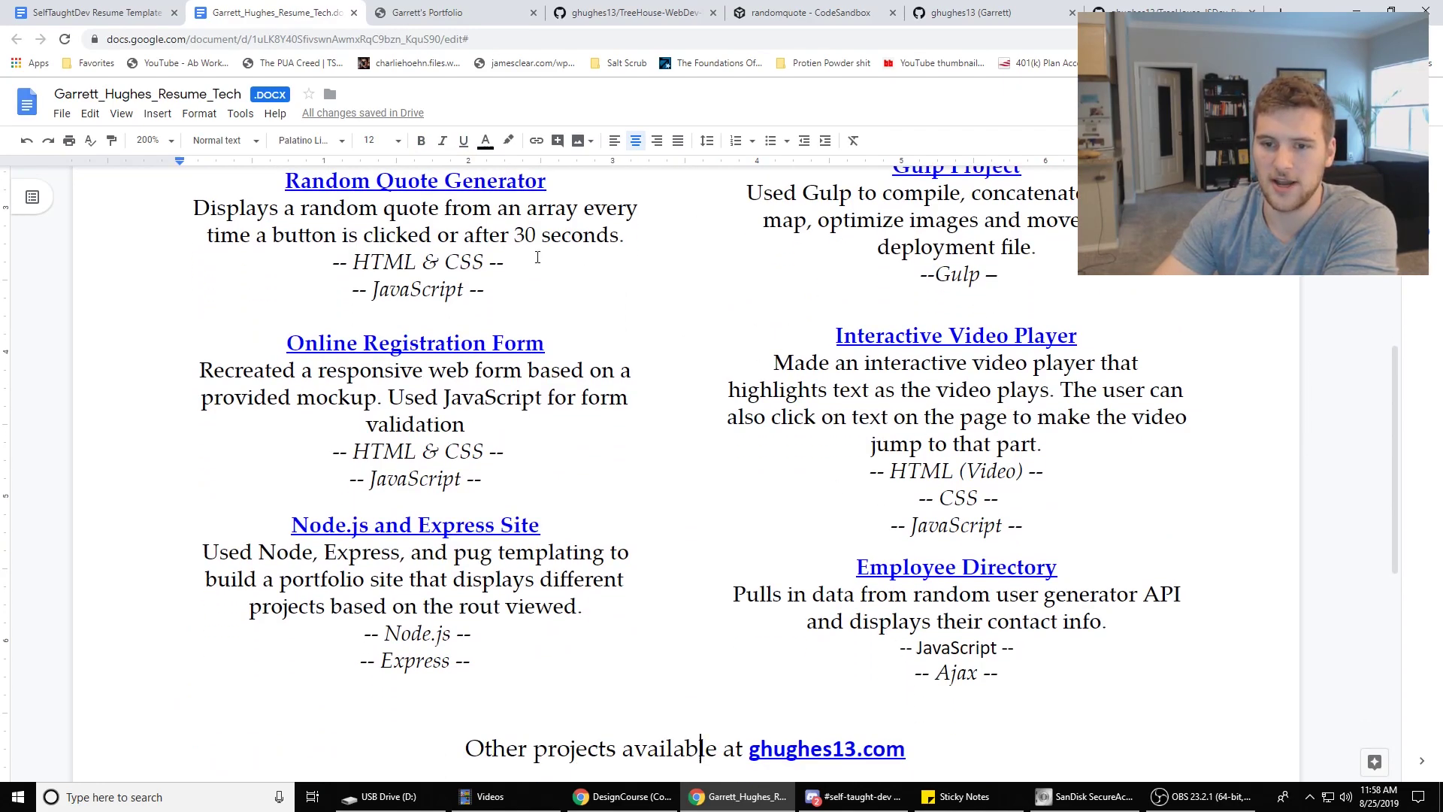
scroll(468, 437, "down", 7)
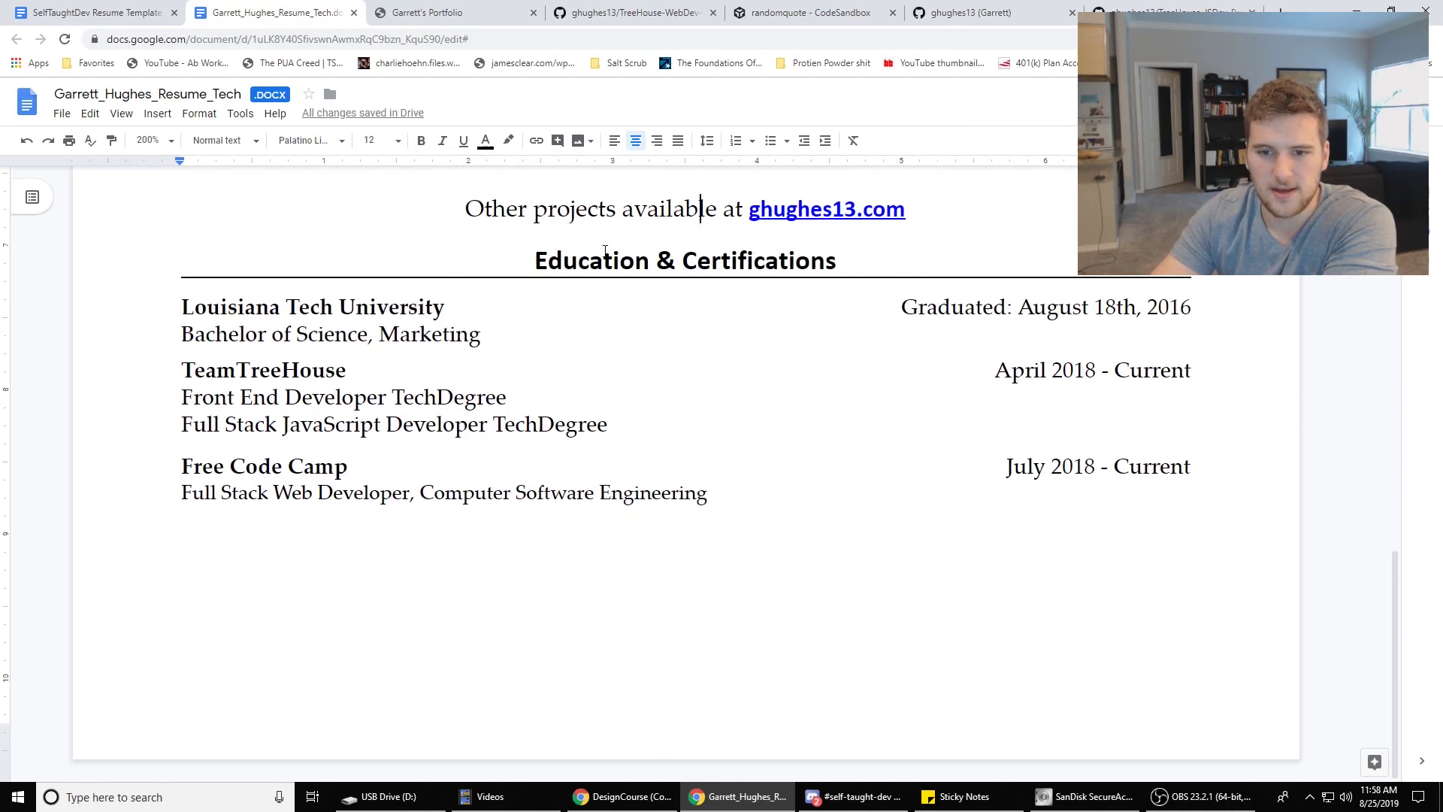
left_click_drag(536, 260, 1183, 499)
left_click(1182, 500)
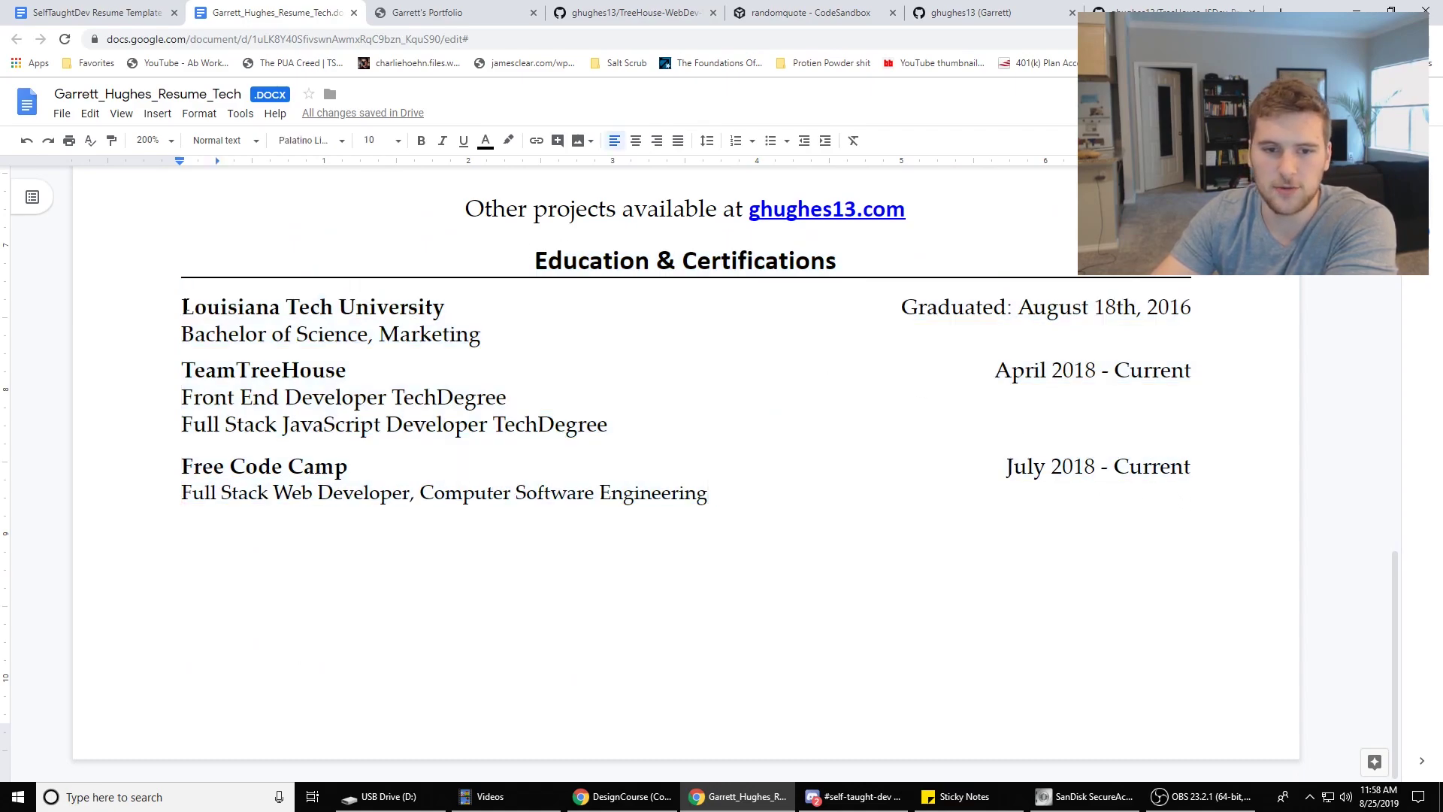
left_click_drag(184, 306, 1133, 307)
left_click(995, 307)
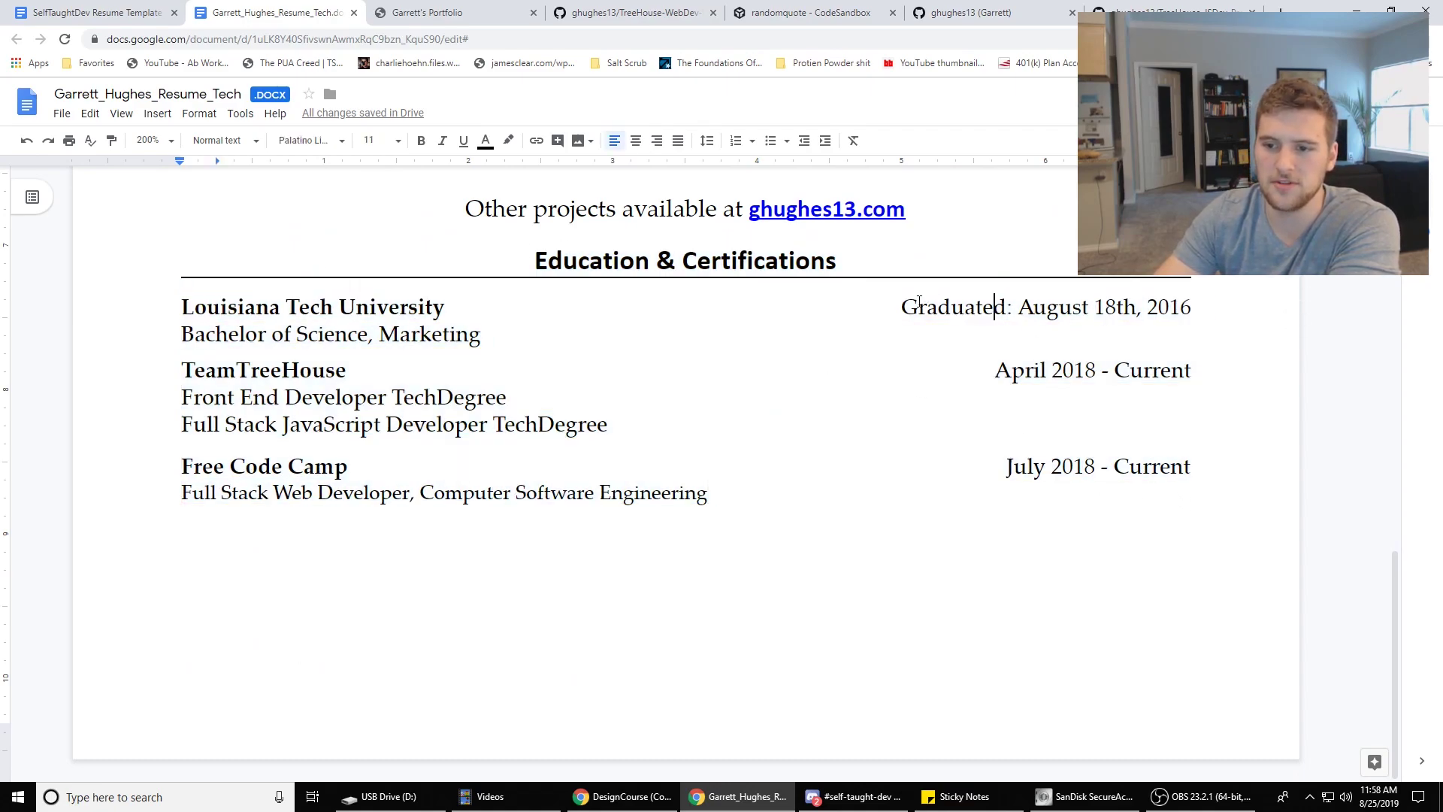
left_click_drag(915, 304, 1171, 304)
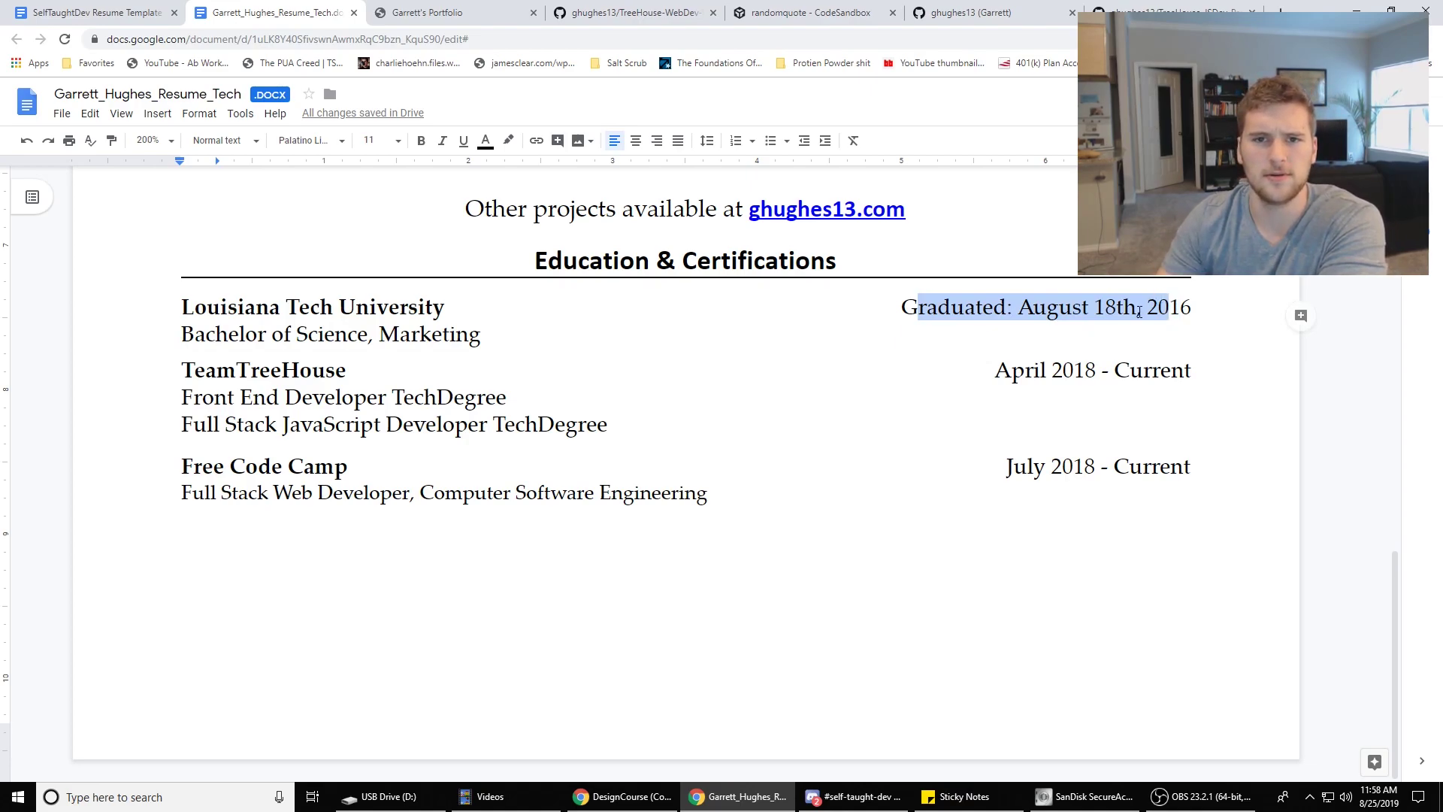
left_click(1140, 312)
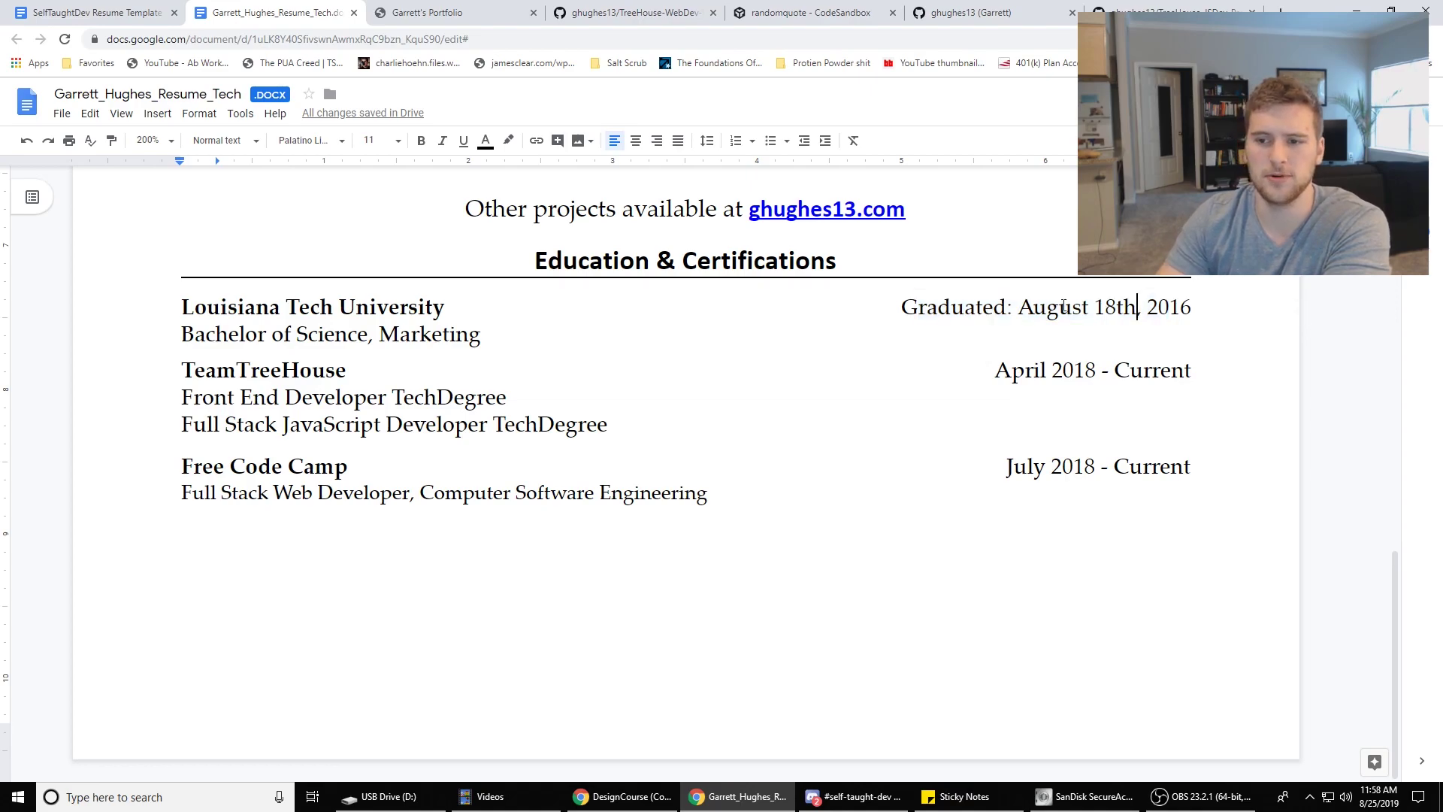
left_click_drag(1036, 307, 1138, 295)
left_click(1135, 297)
left_click_drag(1036, 307, 1119, 304)
- Delete '18th,' and retype the comma so the date reads 'August, 2016'
left_click_drag(1093, 307, 1153, 304)
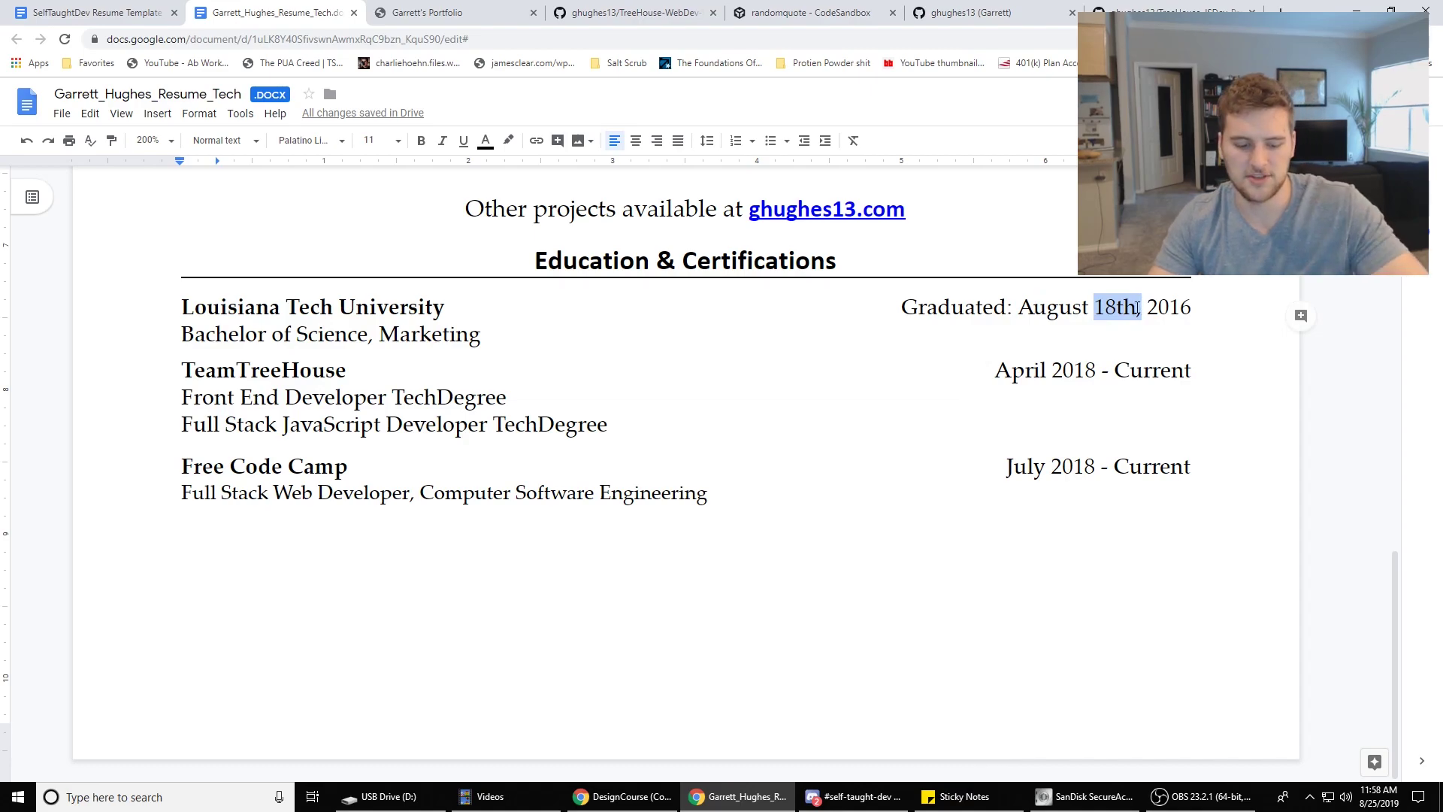
key("BackSpace")
key("BackSpace")
type(",")
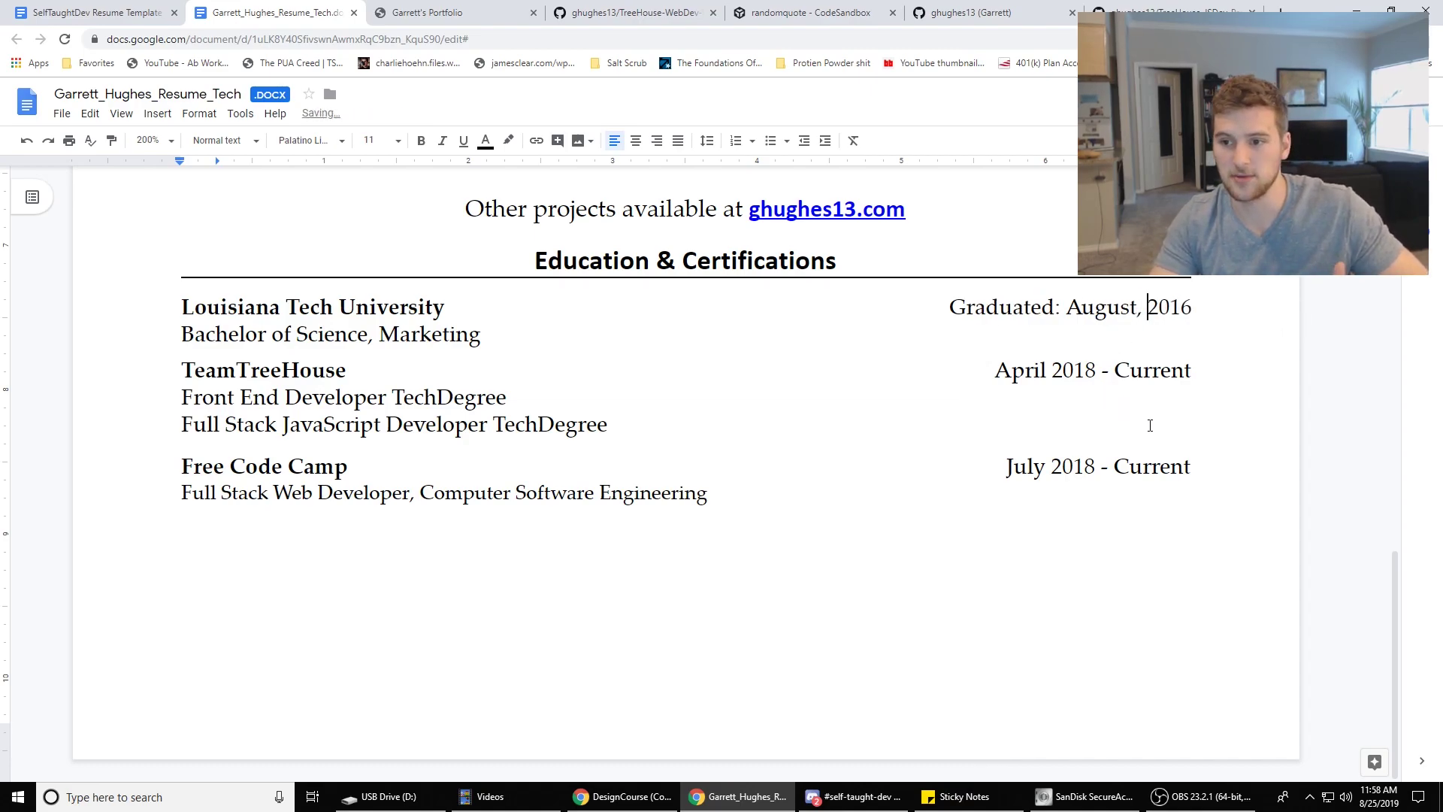
- Review the TeamTreeHouse name, degree line and graduation date by selecting each
left_click_drag(182, 370, 248, 370)
double_click(255, 369)
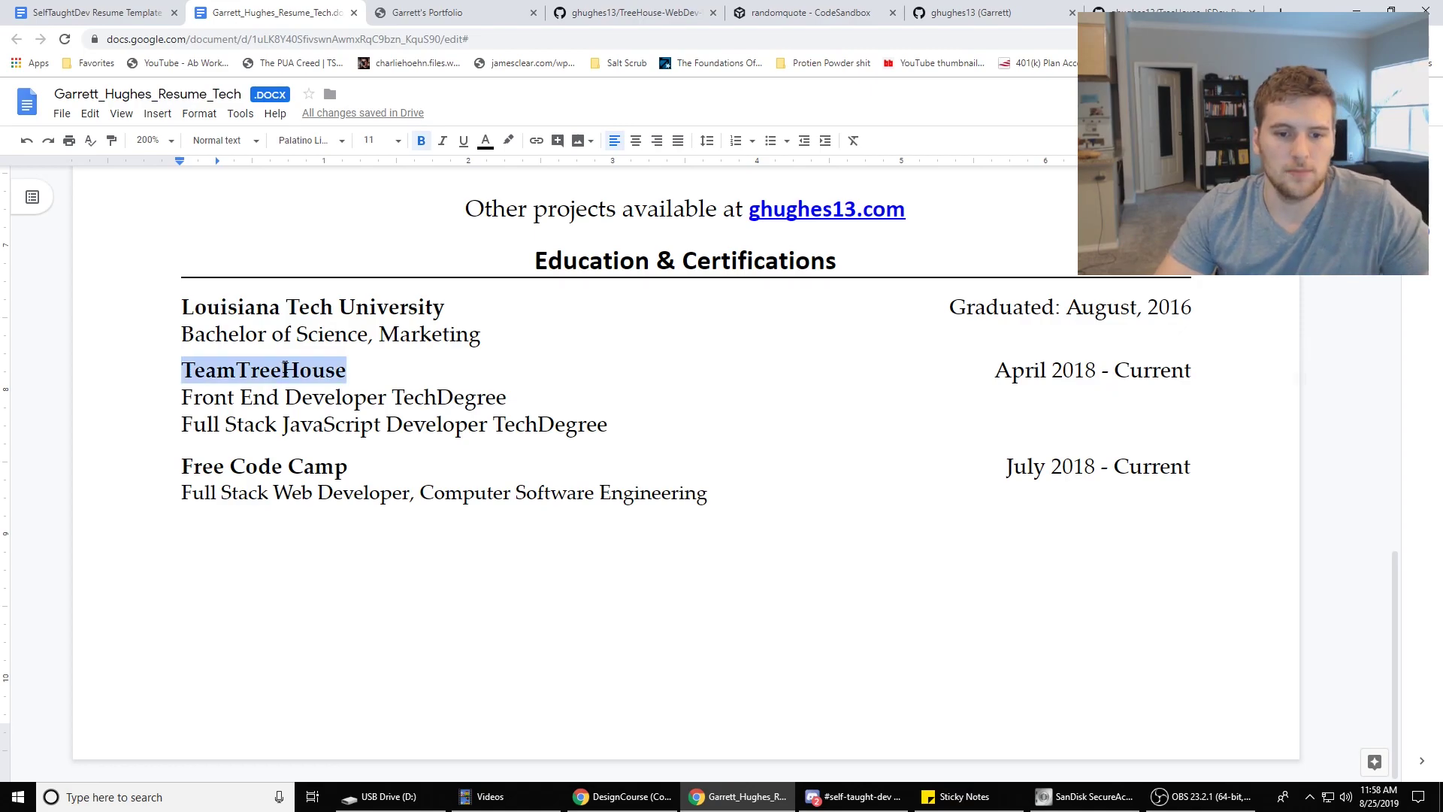
left_click(285, 333)
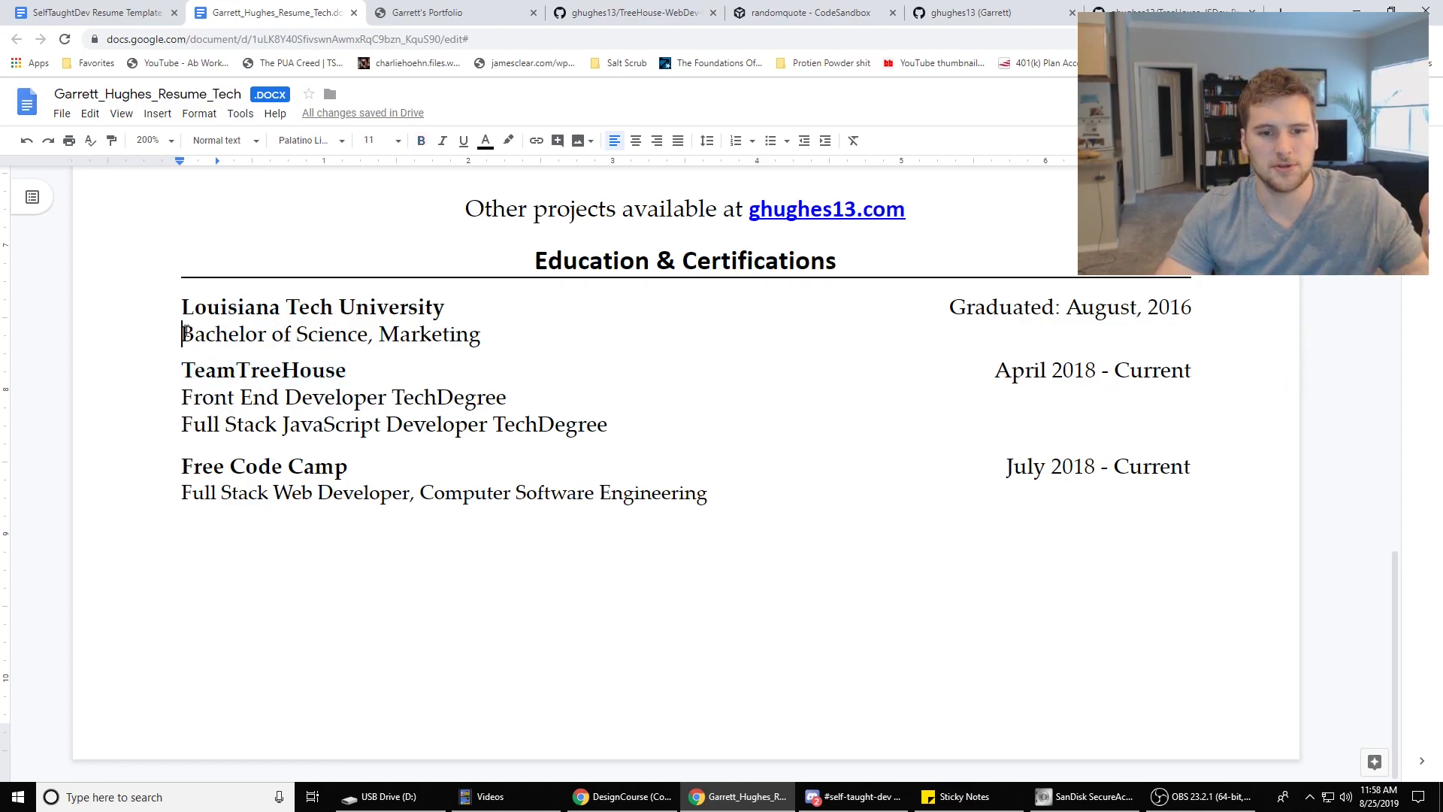
left_click_drag(184, 332, 482, 342)
left_click(681, 343)
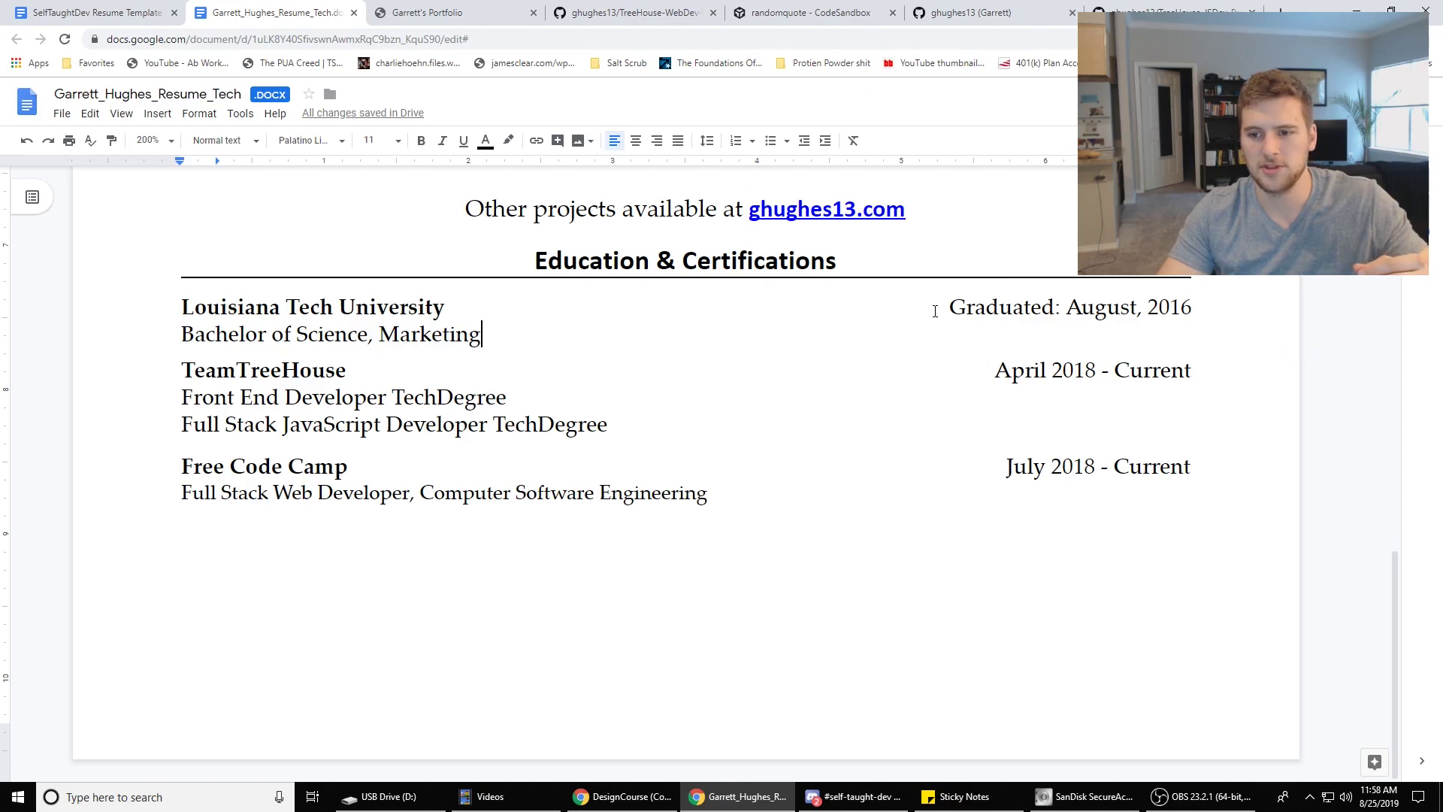
left_click_drag(966, 307, 1136, 309)
left_click(1191, 308)
left_click_drag(966, 307, 1190, 309)
left_click(1181, 307)
left_click_drag(199, 381, 450, 385)
left_click(318, 397)
- Select the April 2018 - Current range, the Free Code Camp entry and TeamTreeHouse entry
left_click(413, 424)
left_click_drag(994, 370, 1172, 398)
left_click(1173, 381)
left_click_drag(244, 466, 219, 494)
left_click(242, 469)
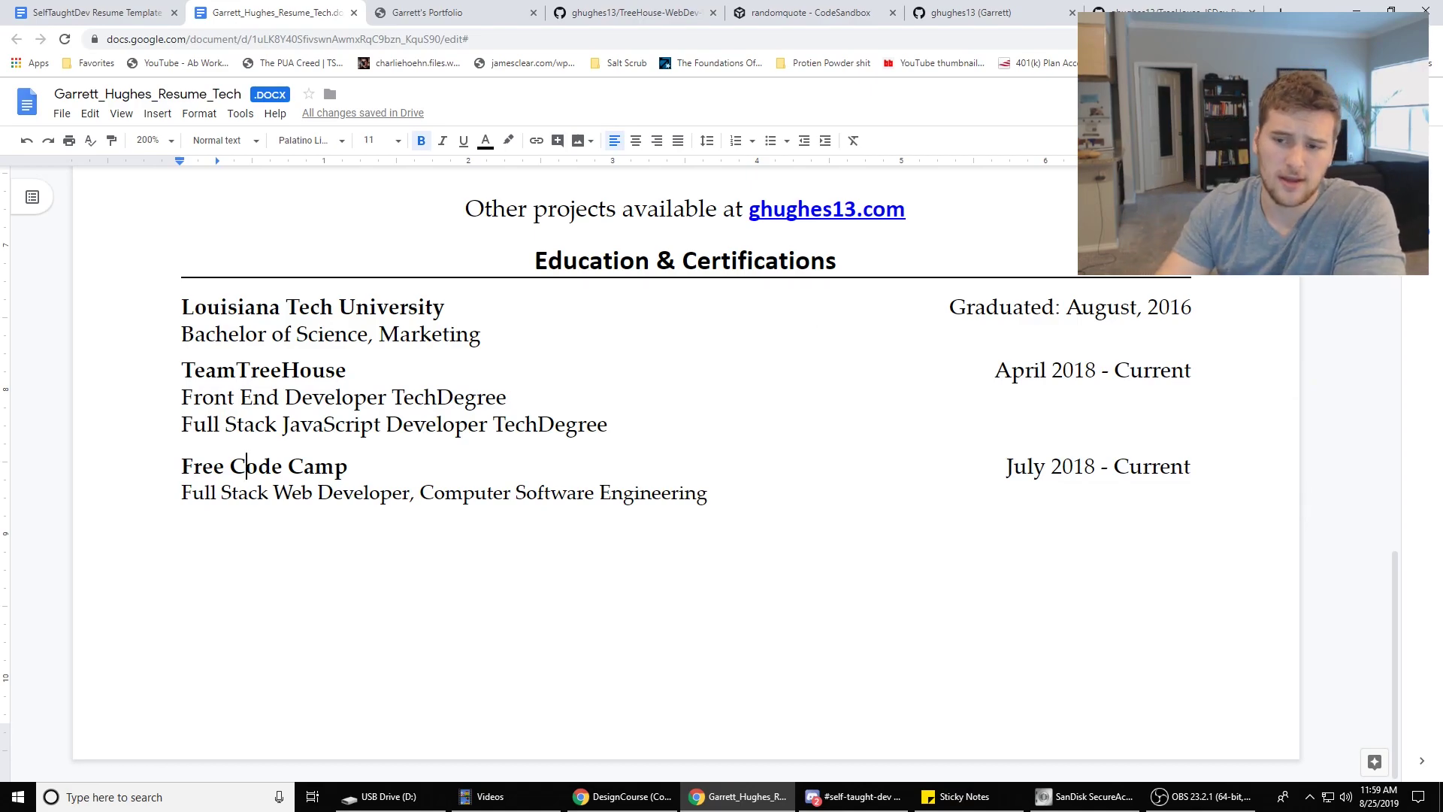
left_click_drag(1086, 467, 1299, 499)
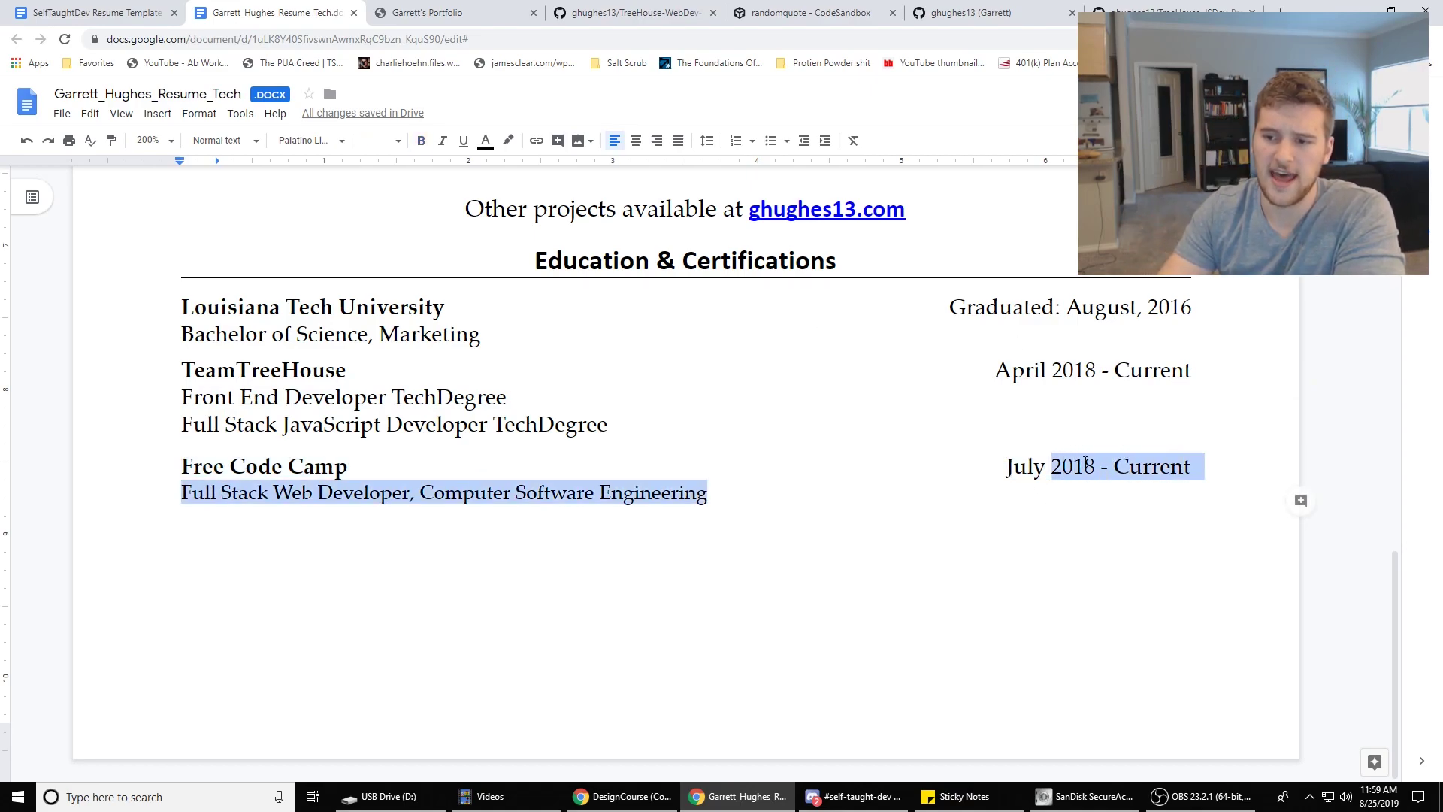
left_click(1087, 467)
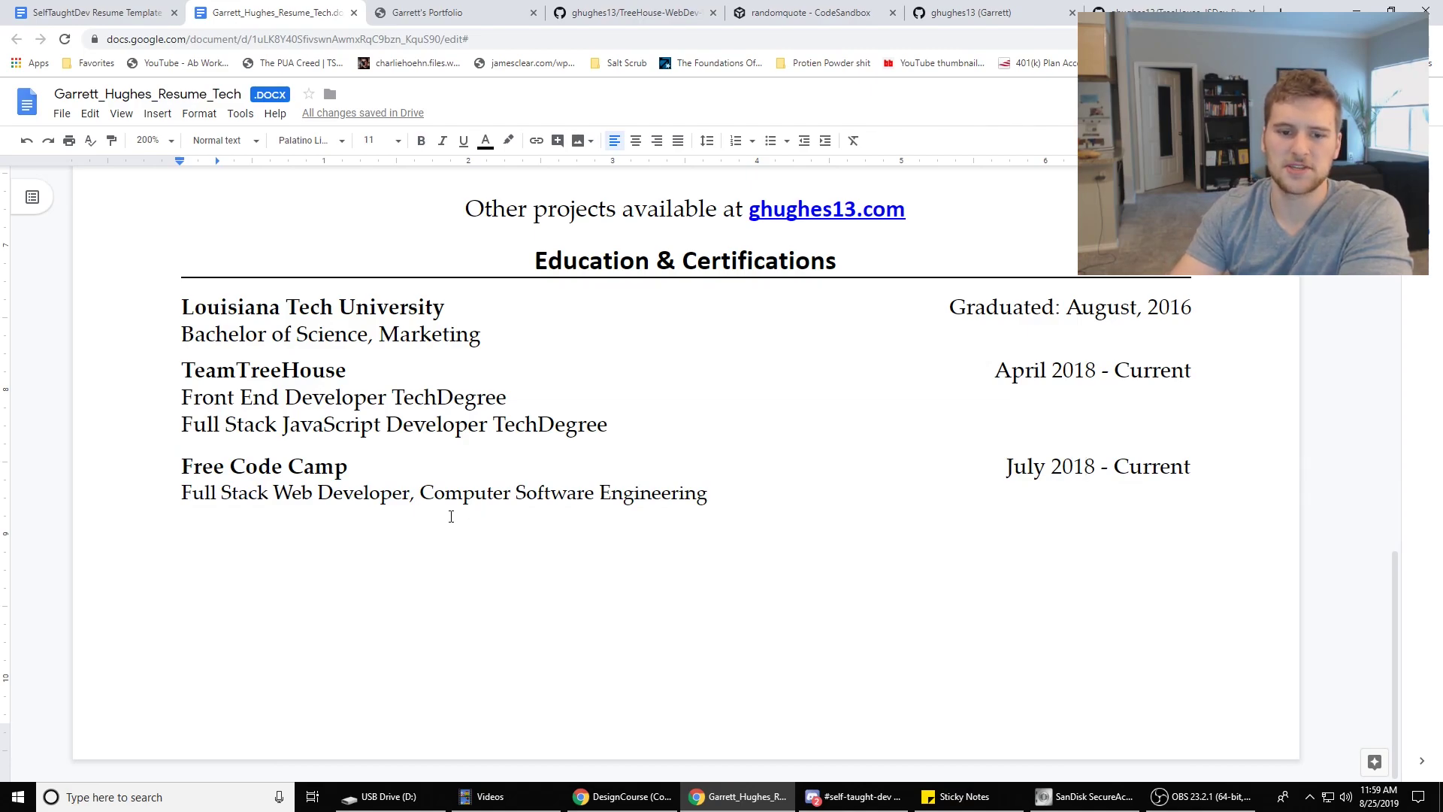
left_click_drag(169, 479, 728, 526)
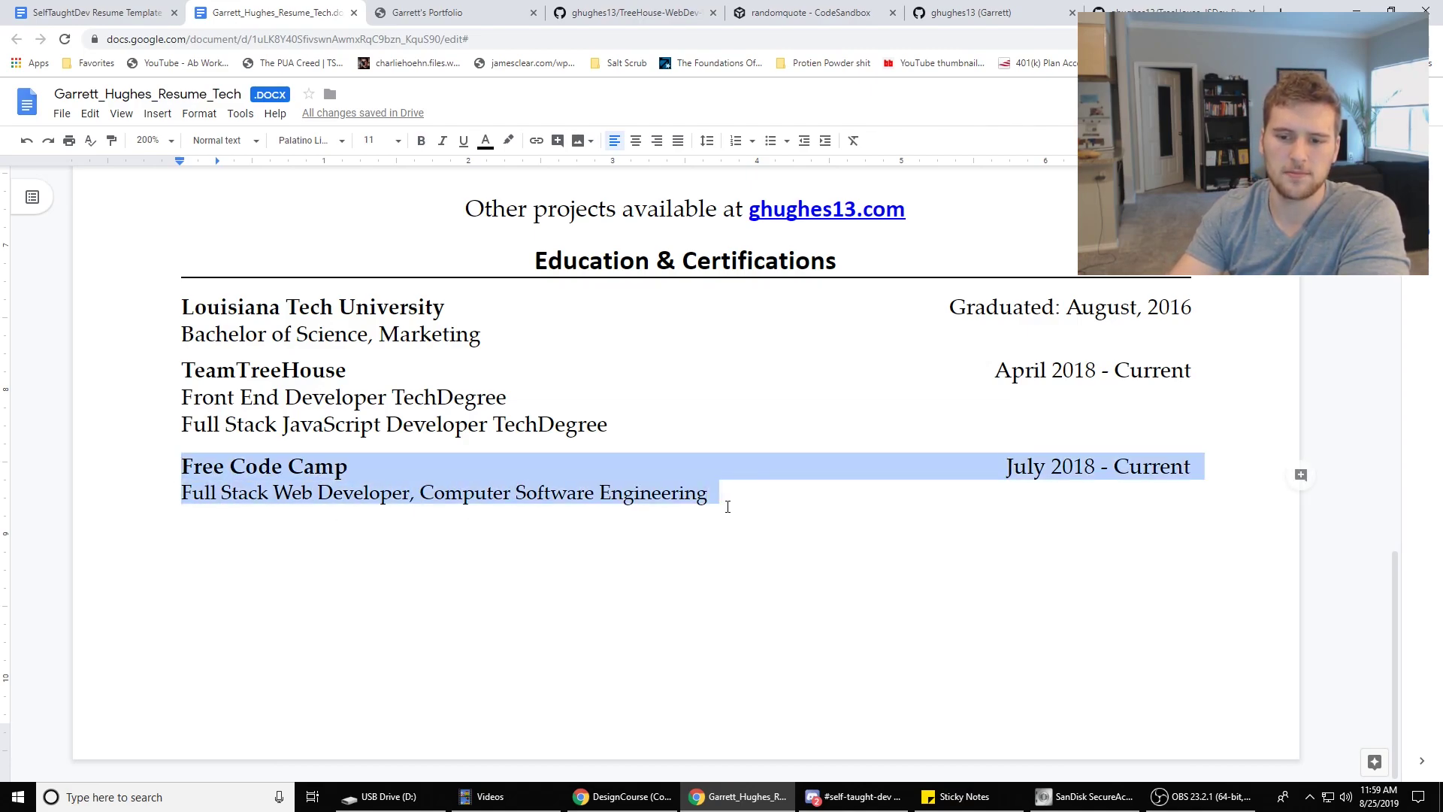
left_click(723, 507)
left_click_drag(172, 375, 644, 430)
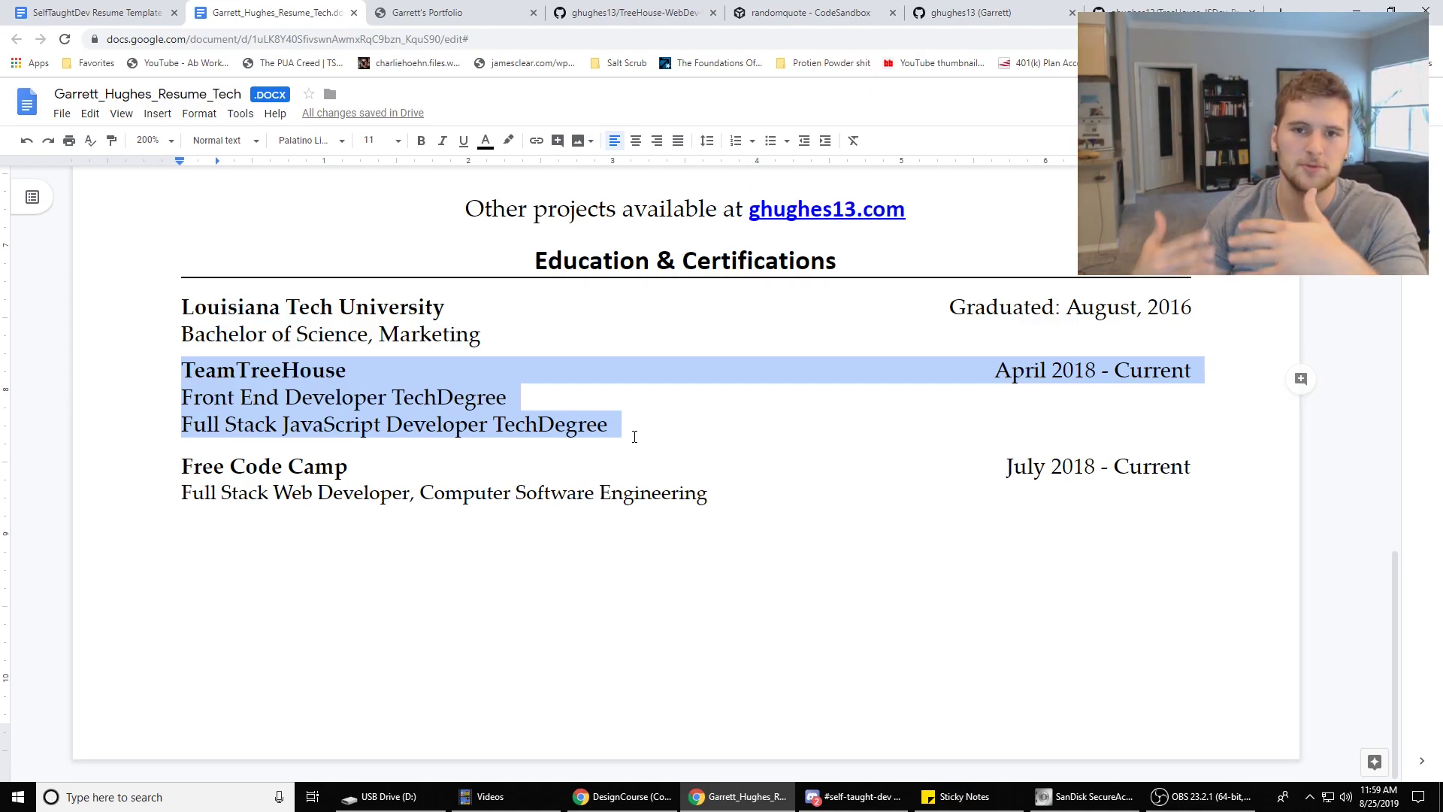
left_click(273, 492)
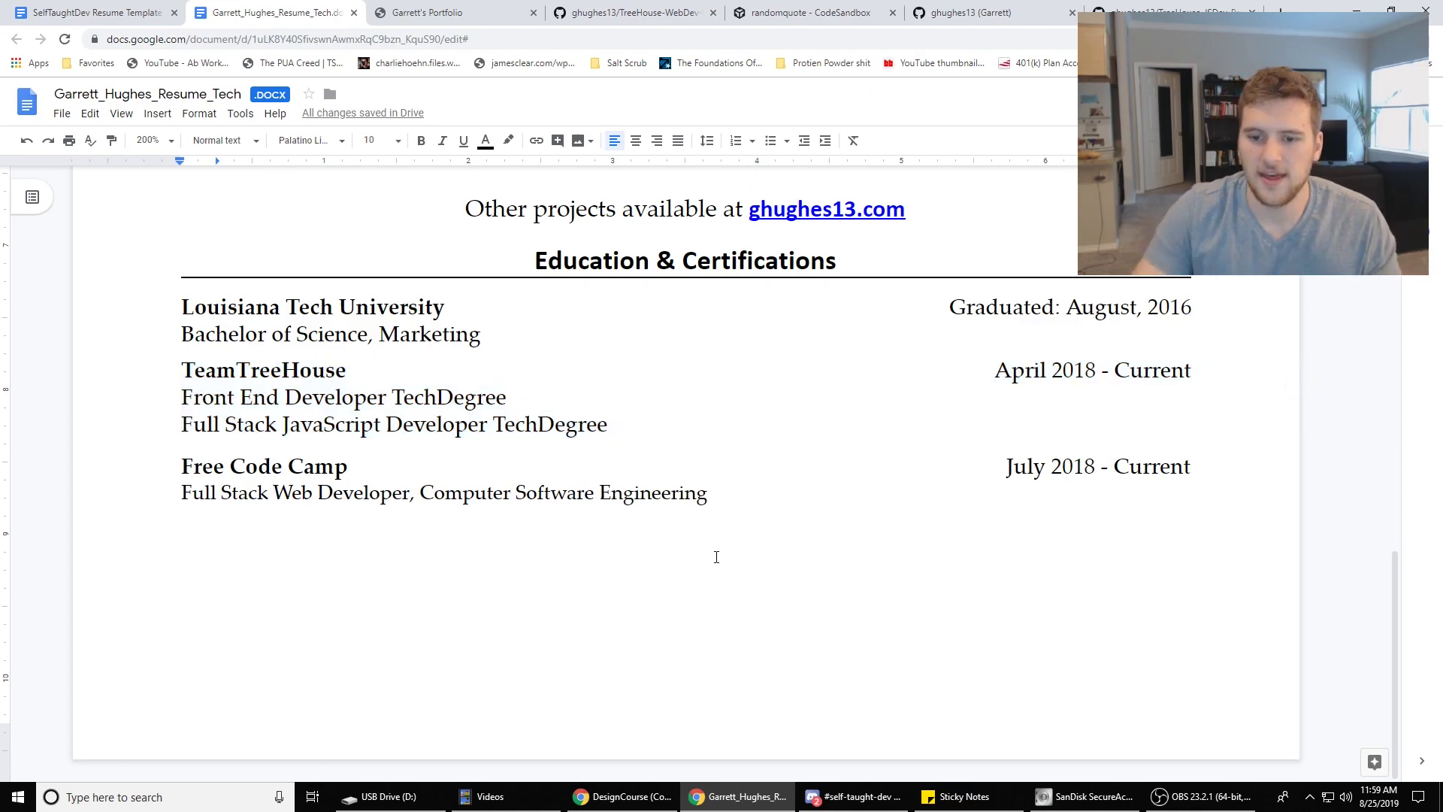
- At the top of the resume, select the first name, middle initial and surname in the header
scroll(723, 535, "up", 15)
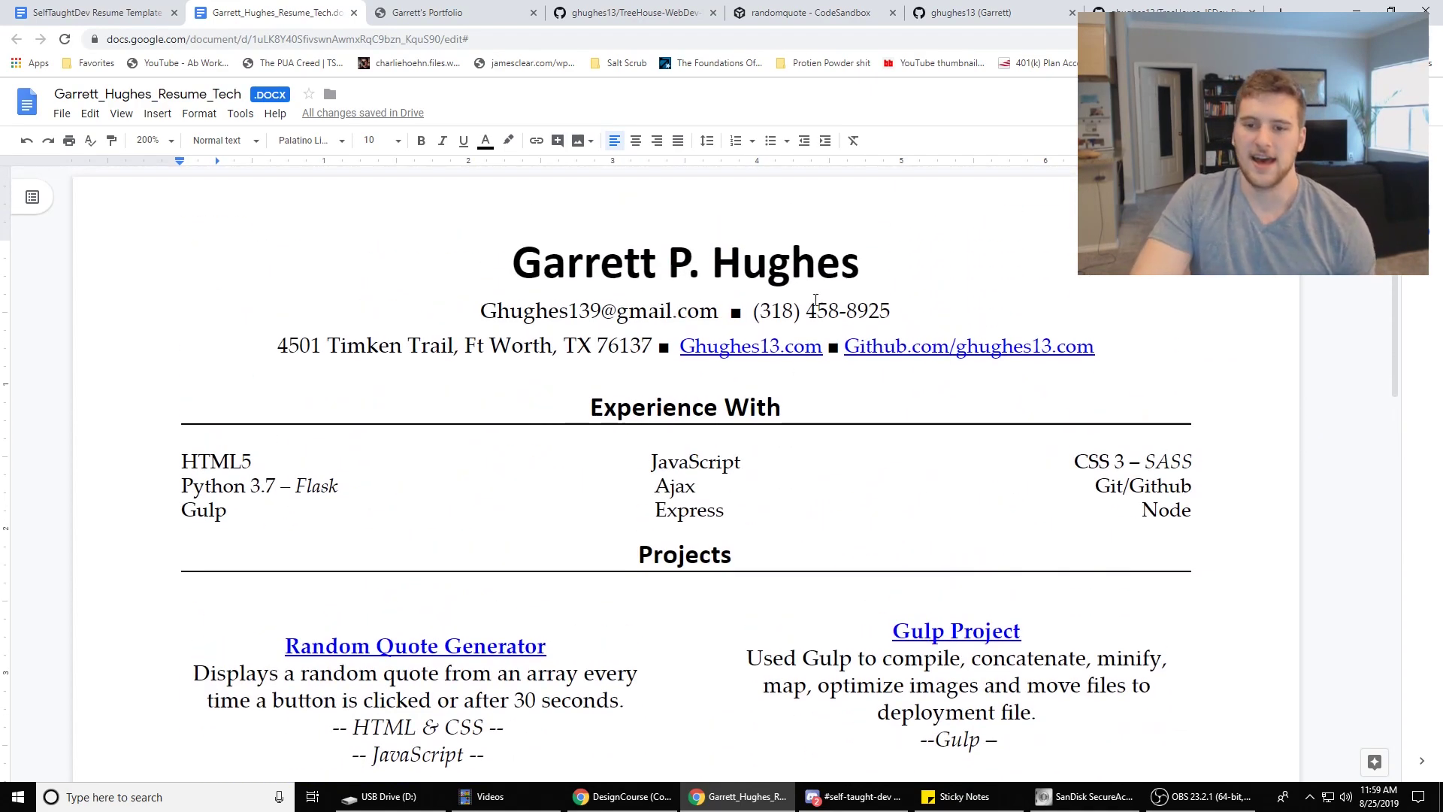
double_click(786, 263)
left_click(745, 263)
left_click(705, 263)
left_click(688, 247)
double_click(687, 256)
left_click(668, 256)
left_click_drag(667, 256, 701, 265)
left_click(744, 256)
double_click(785, 263)
double_click(582, 264)
left_click(658, 256)
left_click(701, 264)
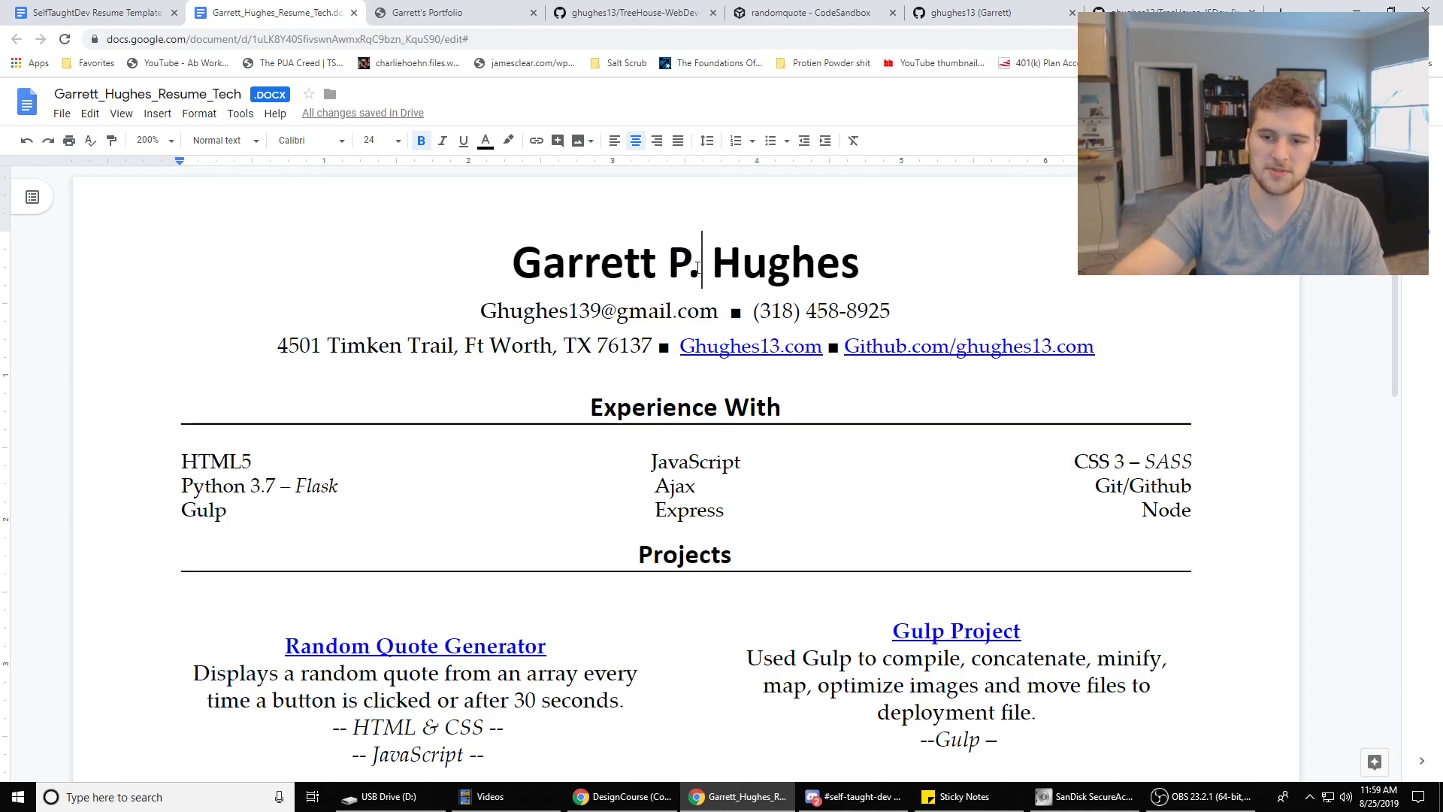
- Select the header through the Skills heading, then switch to the SelfTaughtDev Resume Template
scroll(607, 293, "down", 3)
scroll(644, 333, "down", 5)
scroll(601, 263, "up", 8)
left_click(554, 188)
left_click_drag(554, 189, 824, 499)
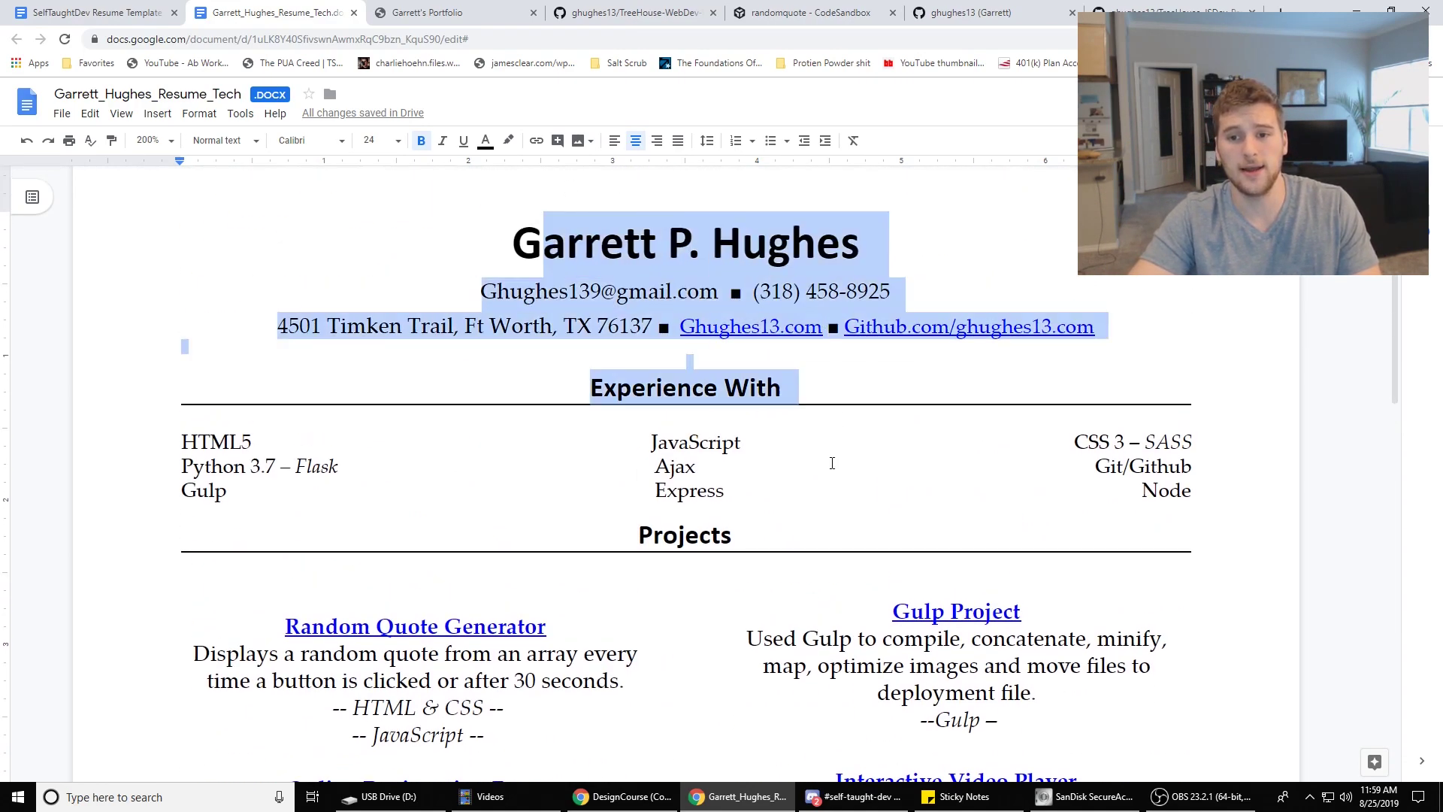
left_click(860, 583)
left_click(90, 12)
left_click(611, 257)
scroll(610, 257, "up", 3)
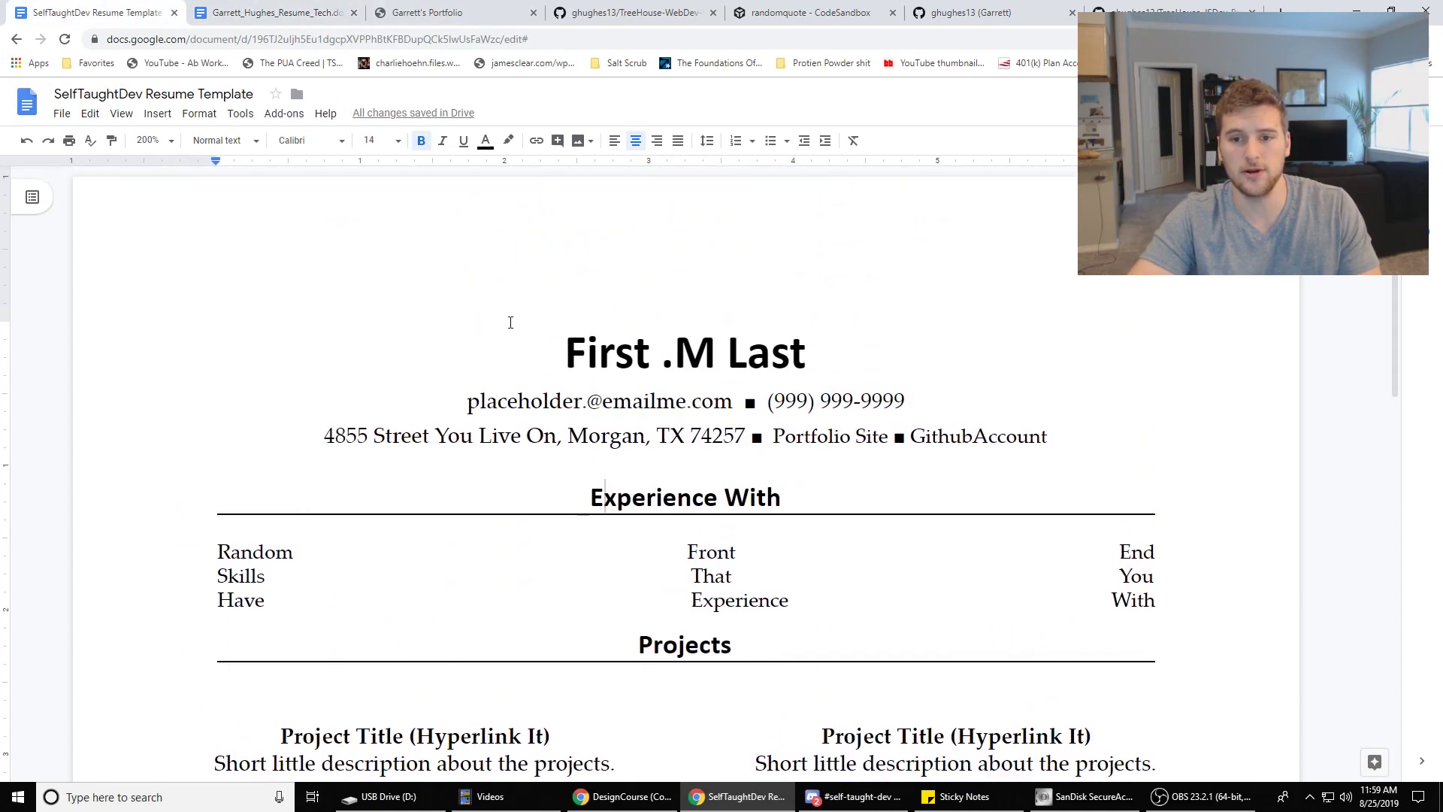
left_click_drag(511, 324, 733, 402)
left_click(636, 351)
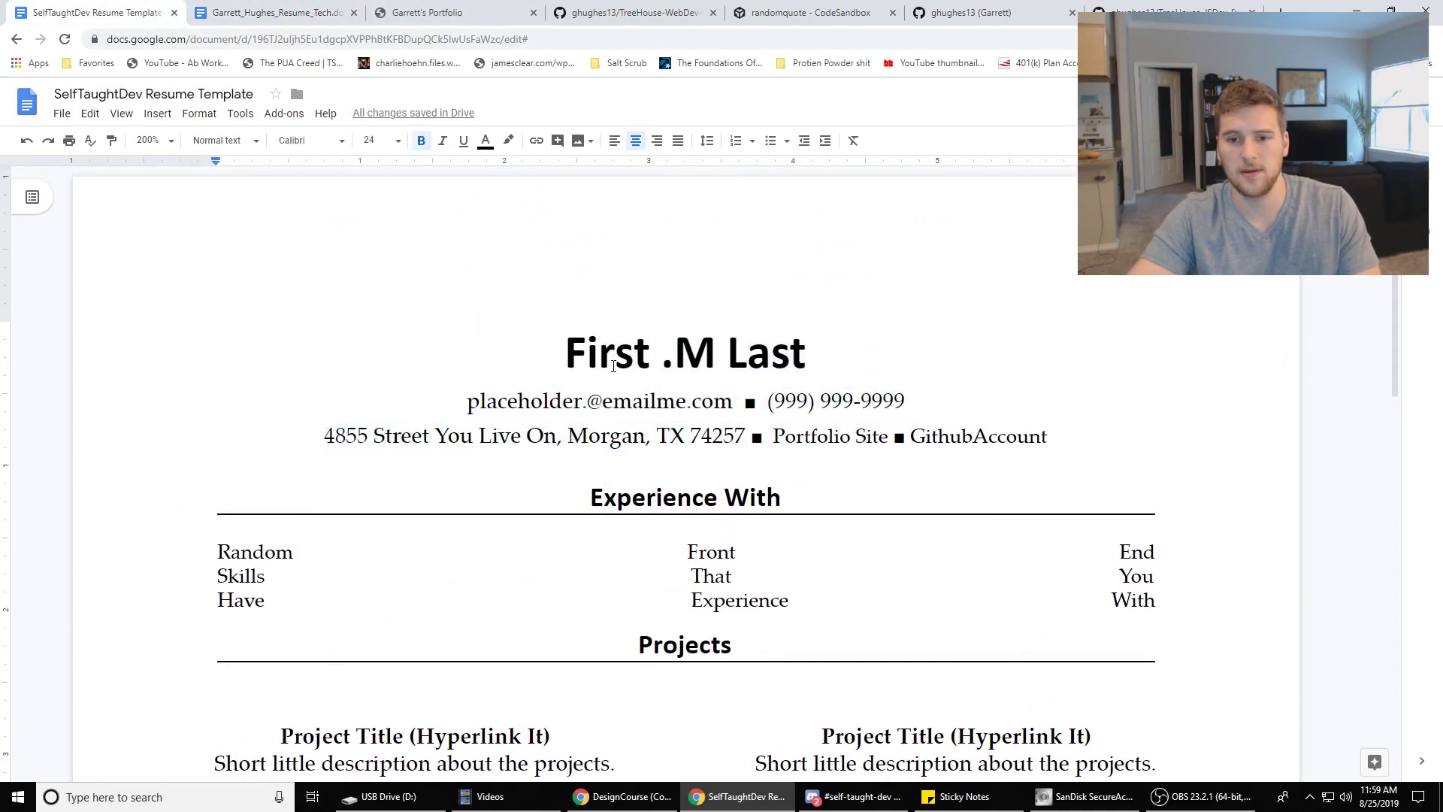
scroll(509, 654, "down", 5)
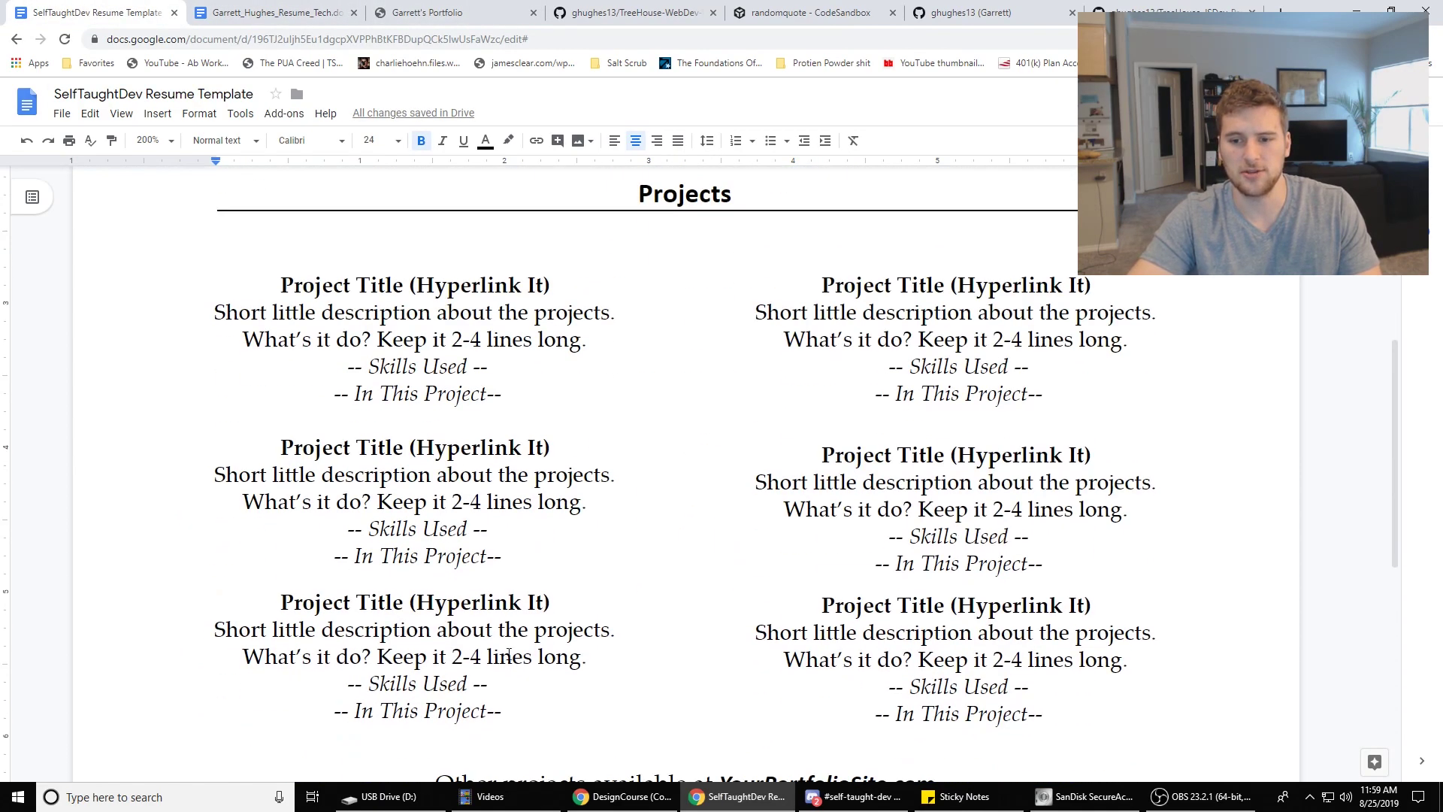
double_click(915, 454)
scroll(924, 452, "down", 4)
left_click_drag(905, 433, 391, 460)
left_click(485, 430)
double_click(325, 430)
triple_click(330, 430)
left_click(429, 431)
scroll(554, 436, "up", 12)
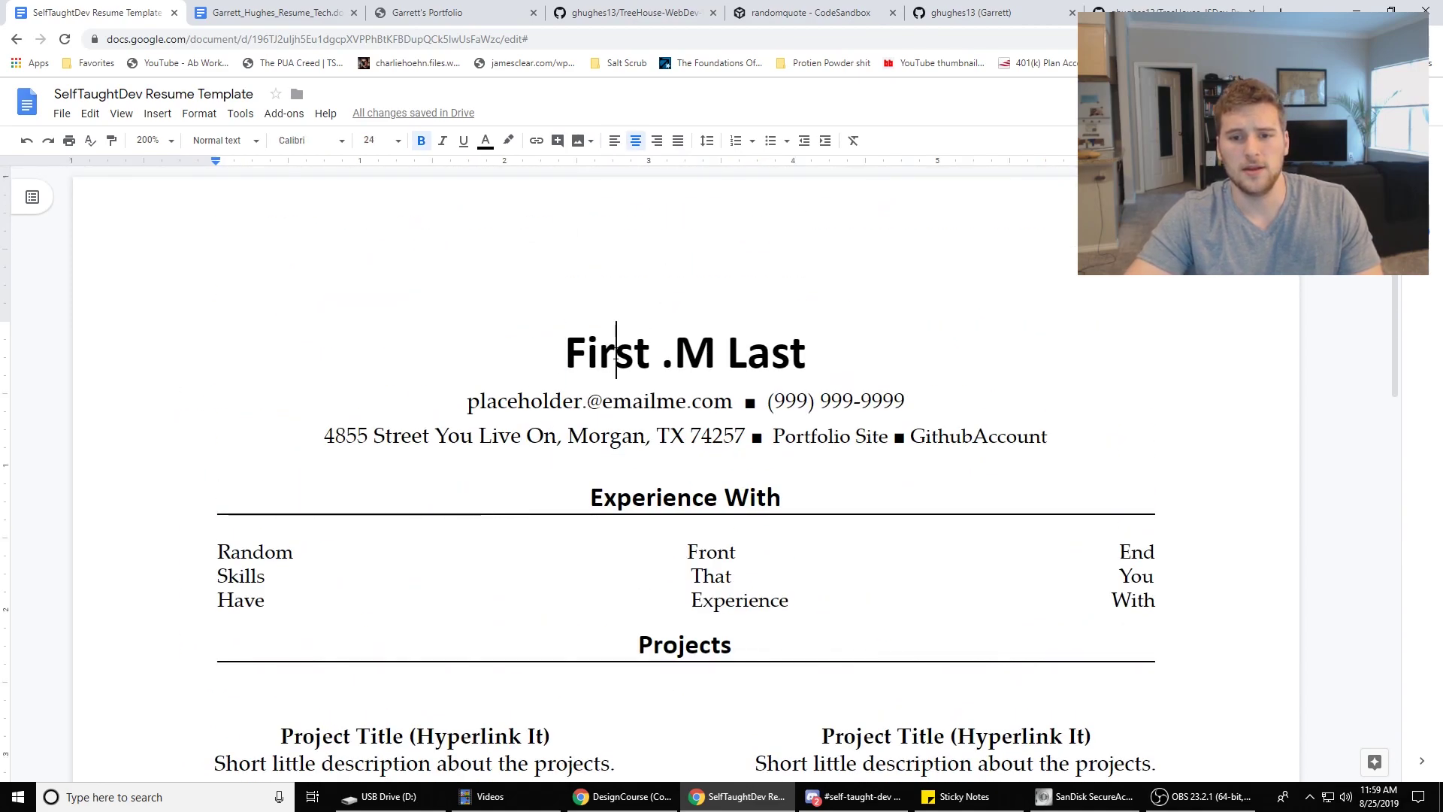
double_click(615, 354)
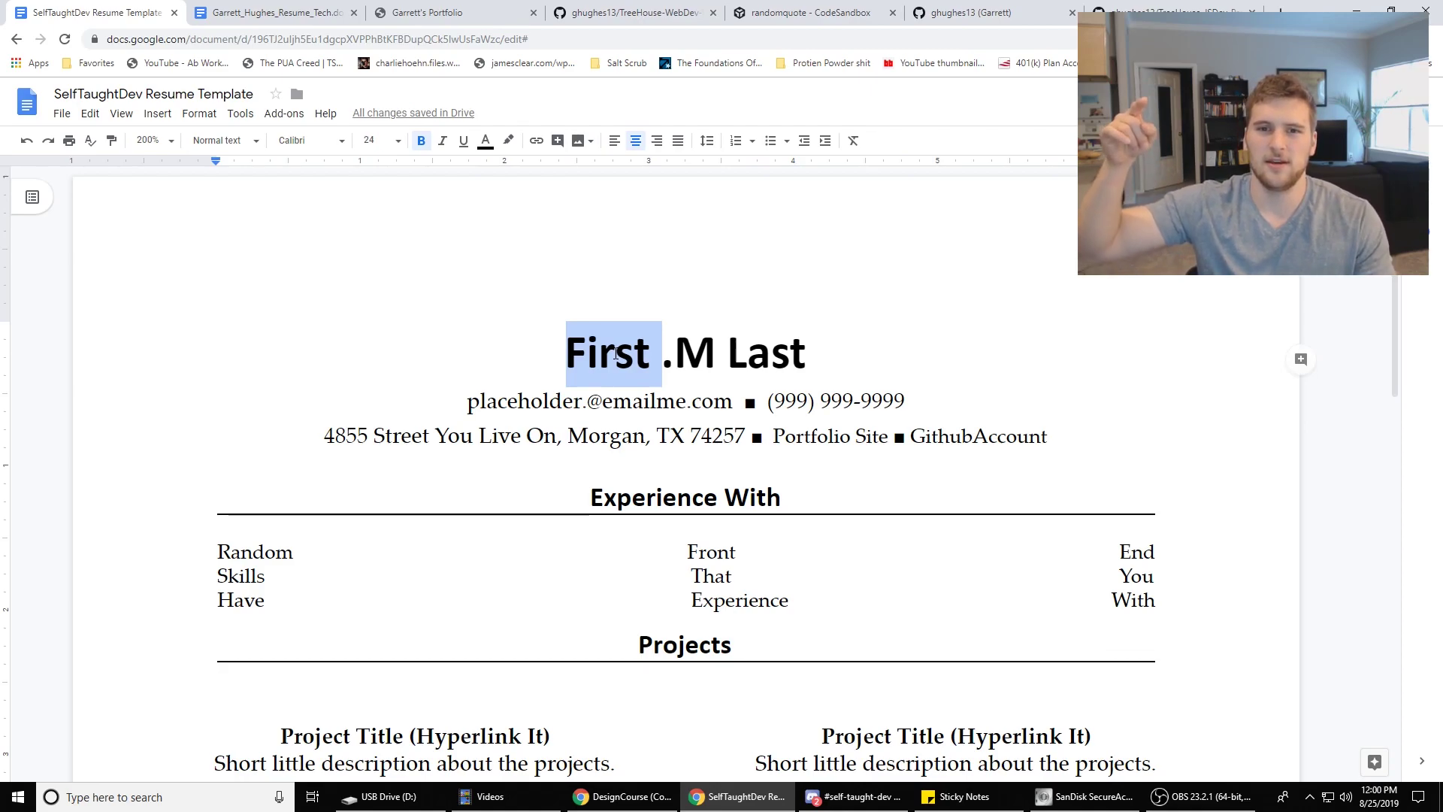
left_click(784, 324)
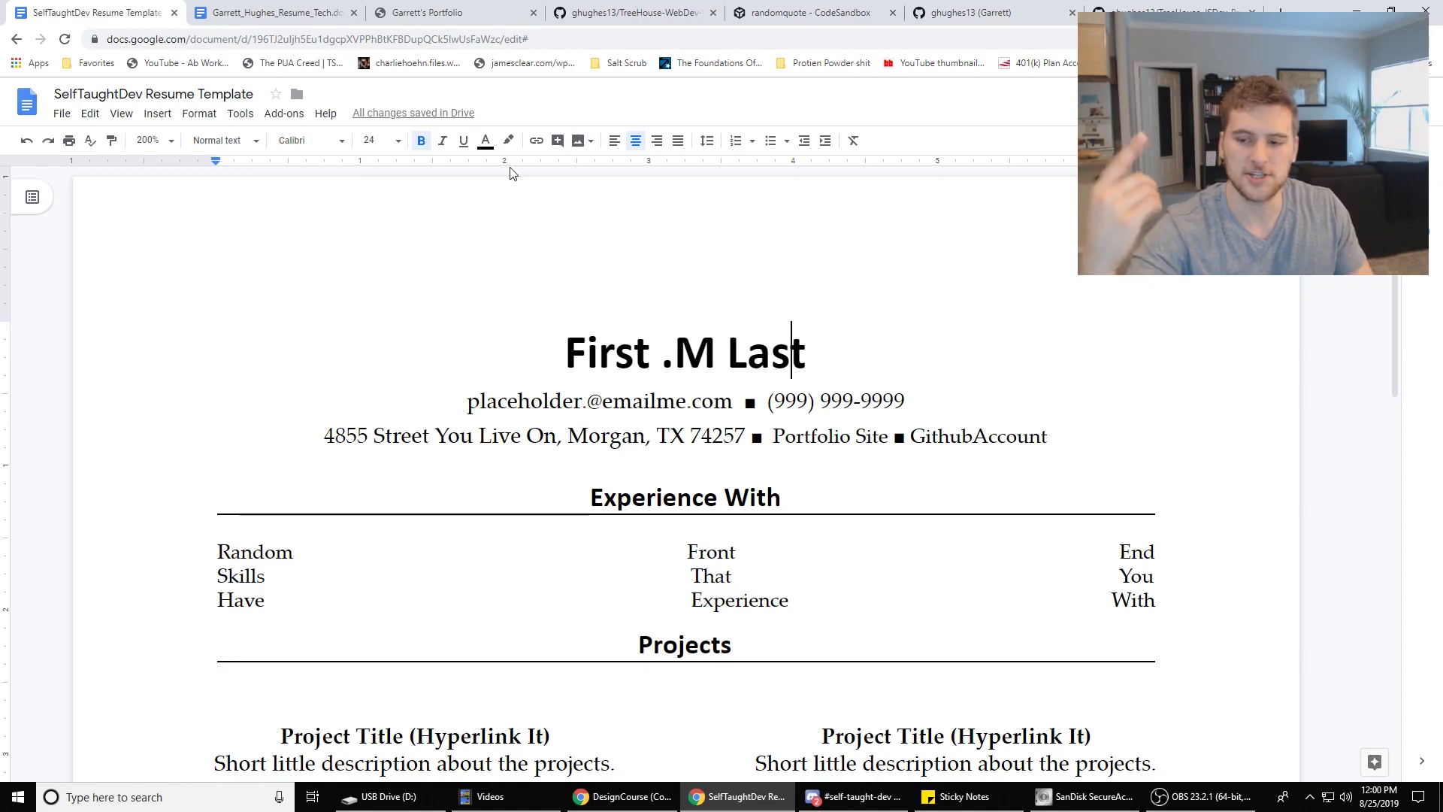
left_click(638, 368)
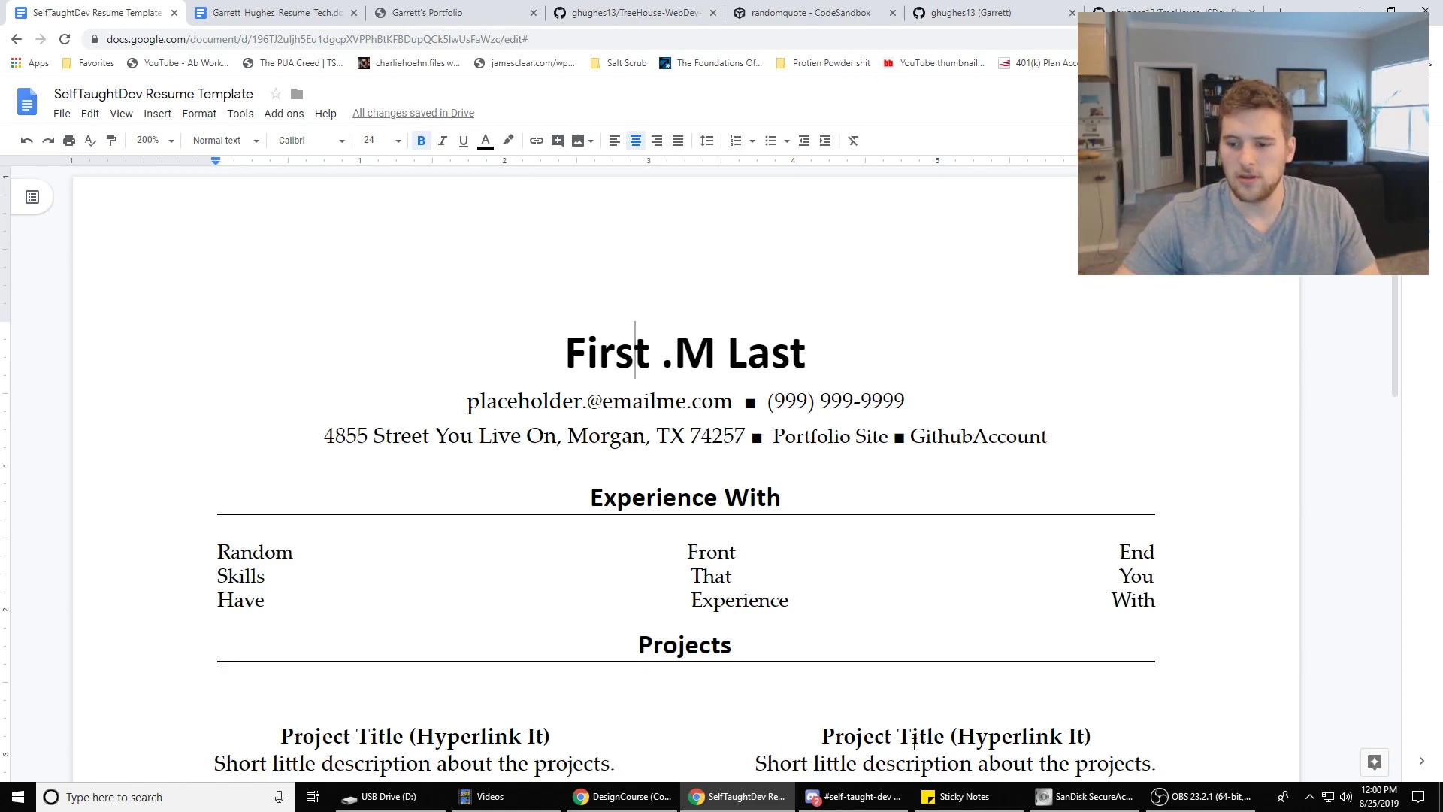
left_click(1010, 806)
left_click(837, 508)
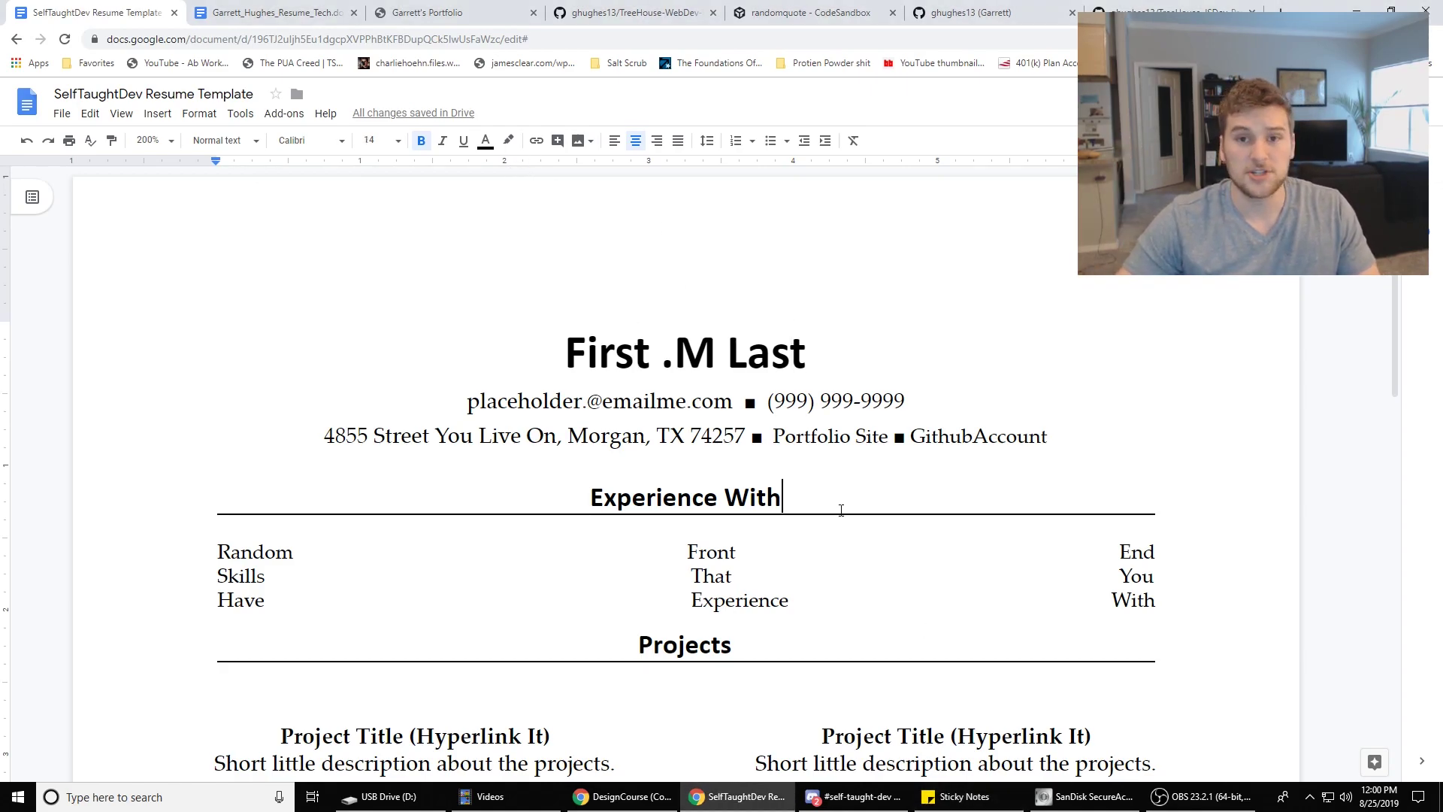